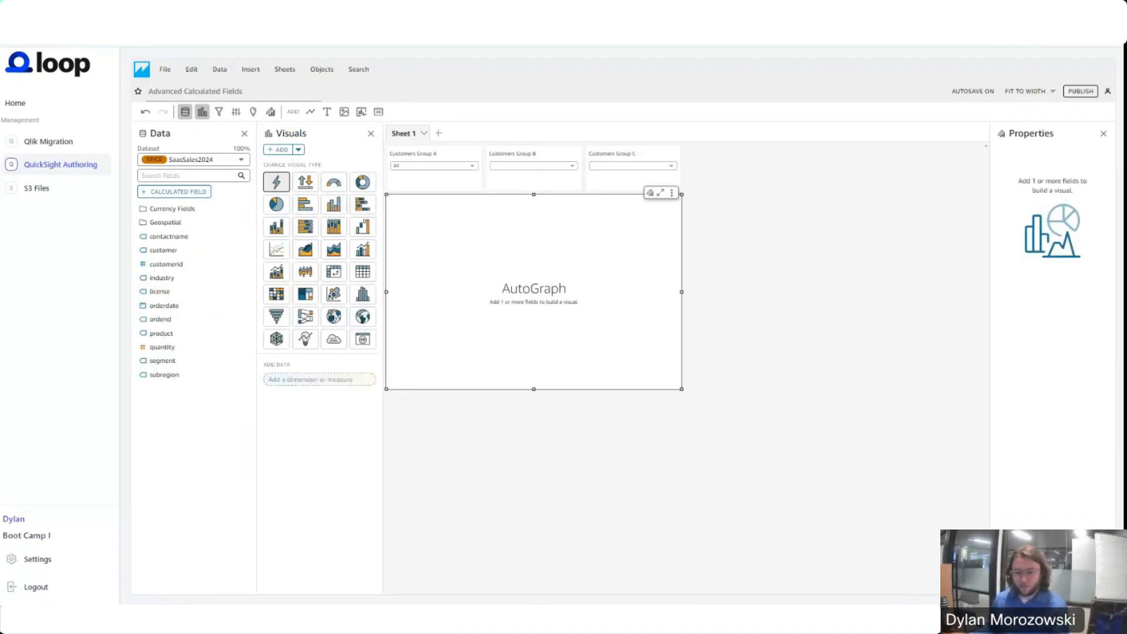
Create a new calculated field in the SaasSales2024 dataset and name it Rank Orders.
left_click(188, 194)
type("Ra")
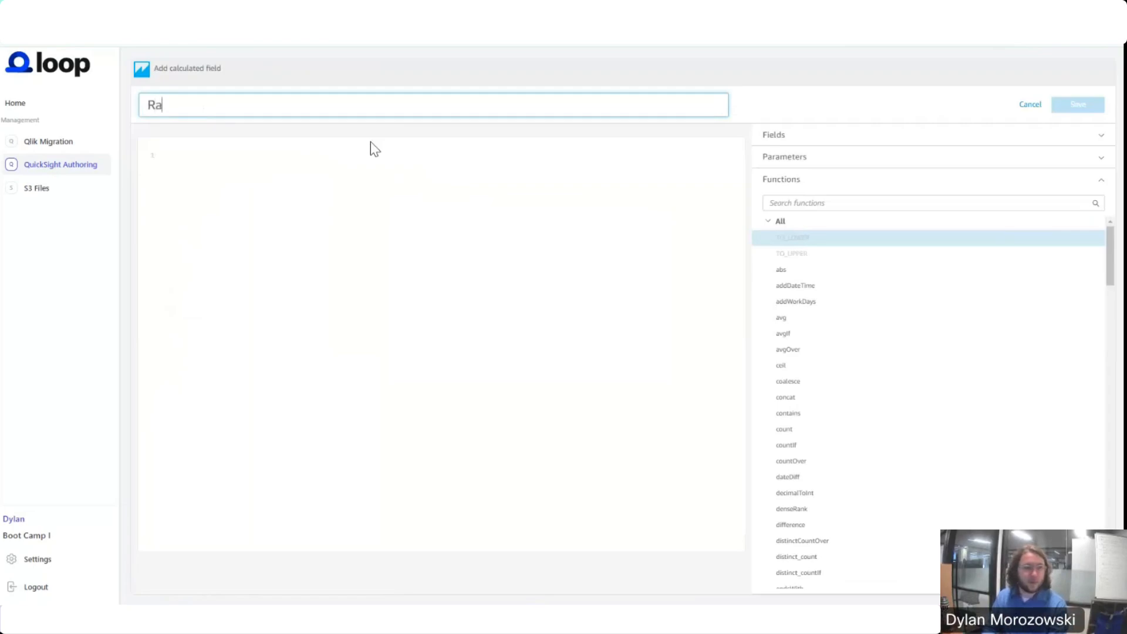
type("nk Orders")
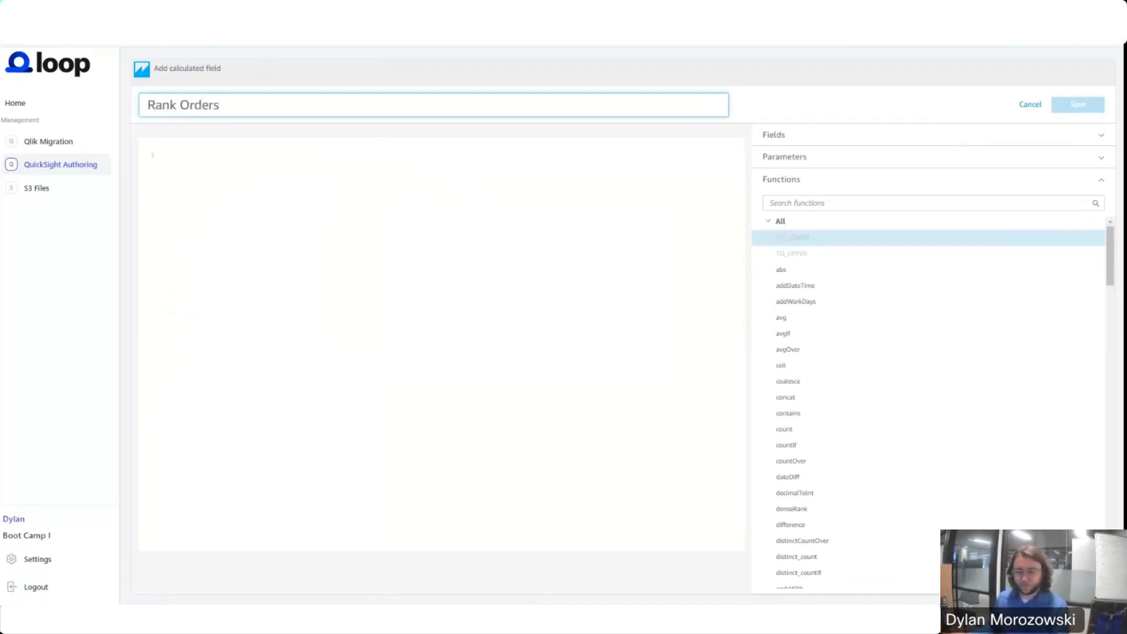
key("Return")
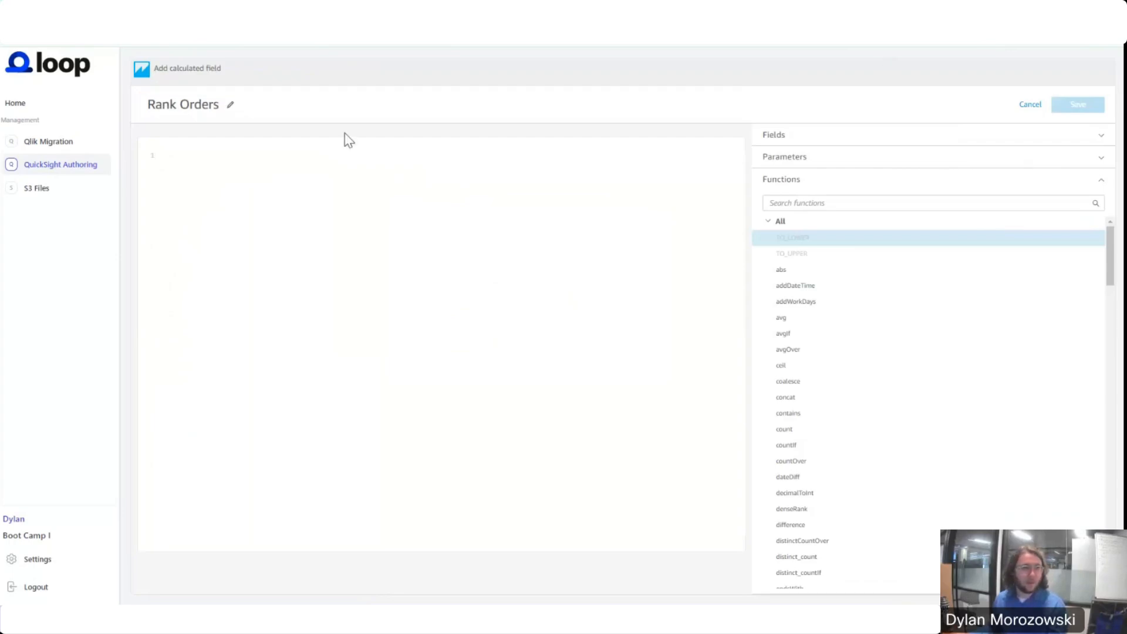
Enter the formula denseRank([orderid DESC], [], PRE_AGG) for the Rank Orders field and save it.
left_click(238, 193)
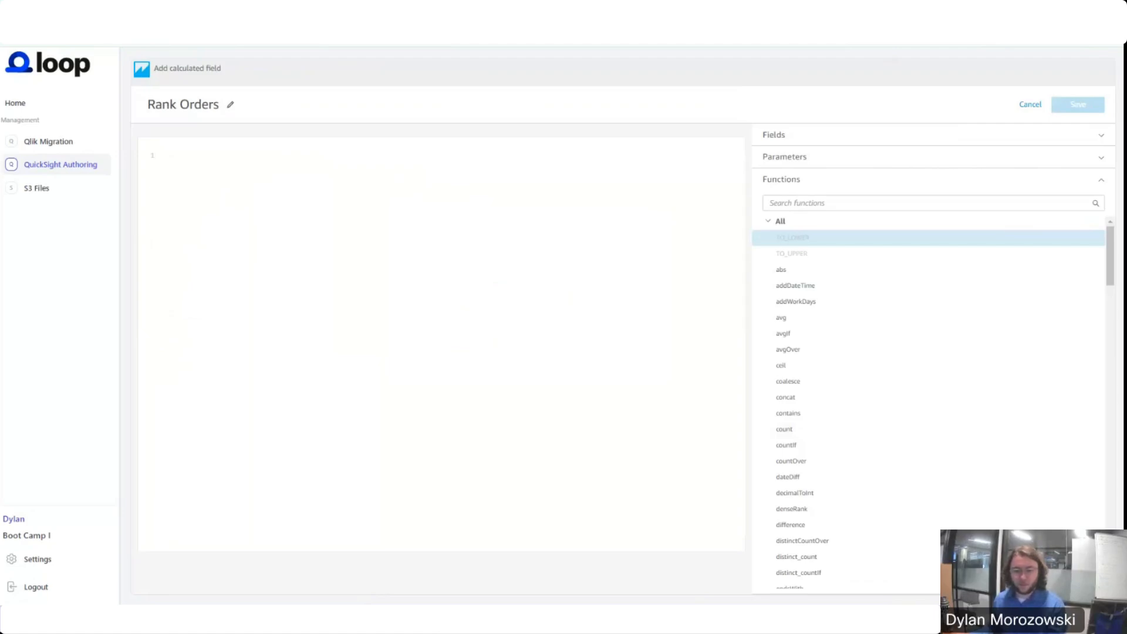
left_click(222, 204)
type("denseRank( [orderid DESC], [], PRE_AGG )")
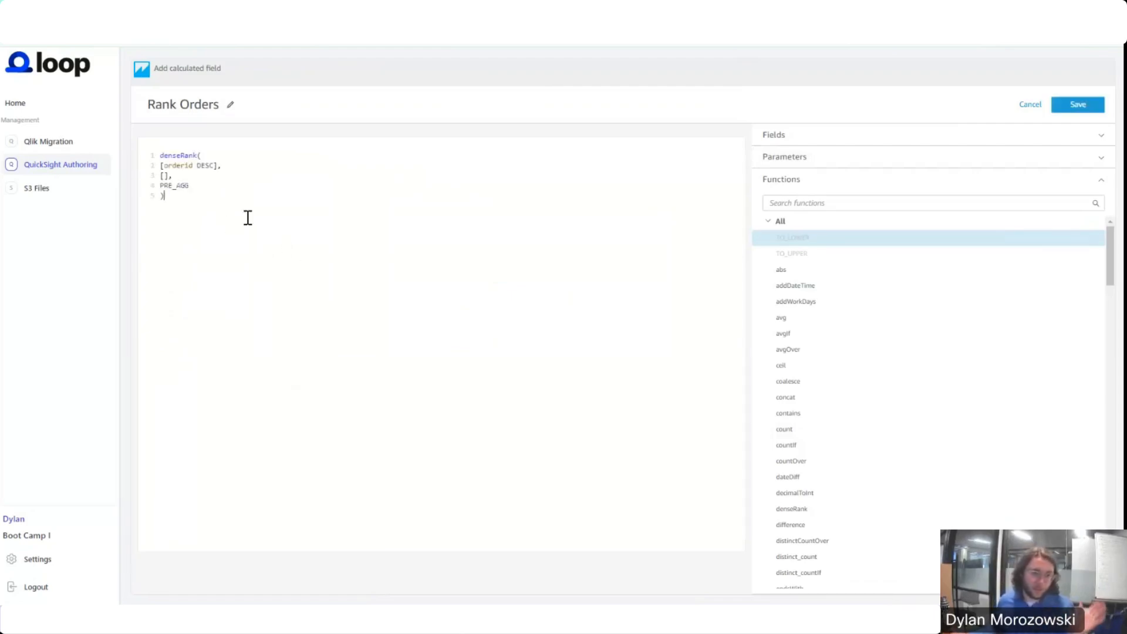
double_click(170, 165)
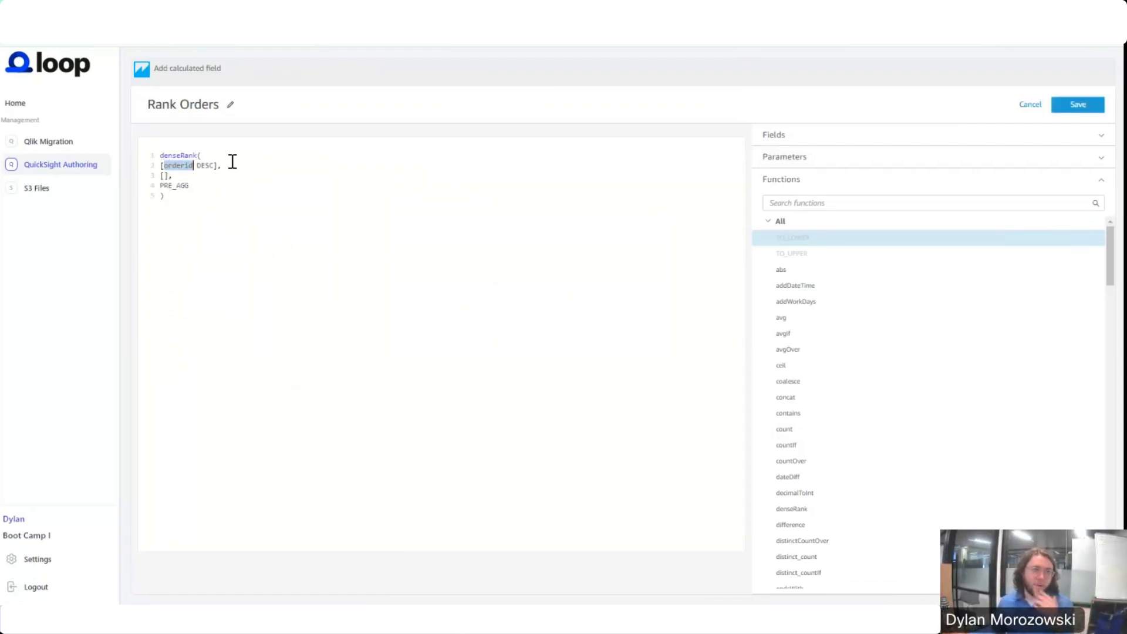
double_click(209, 166)
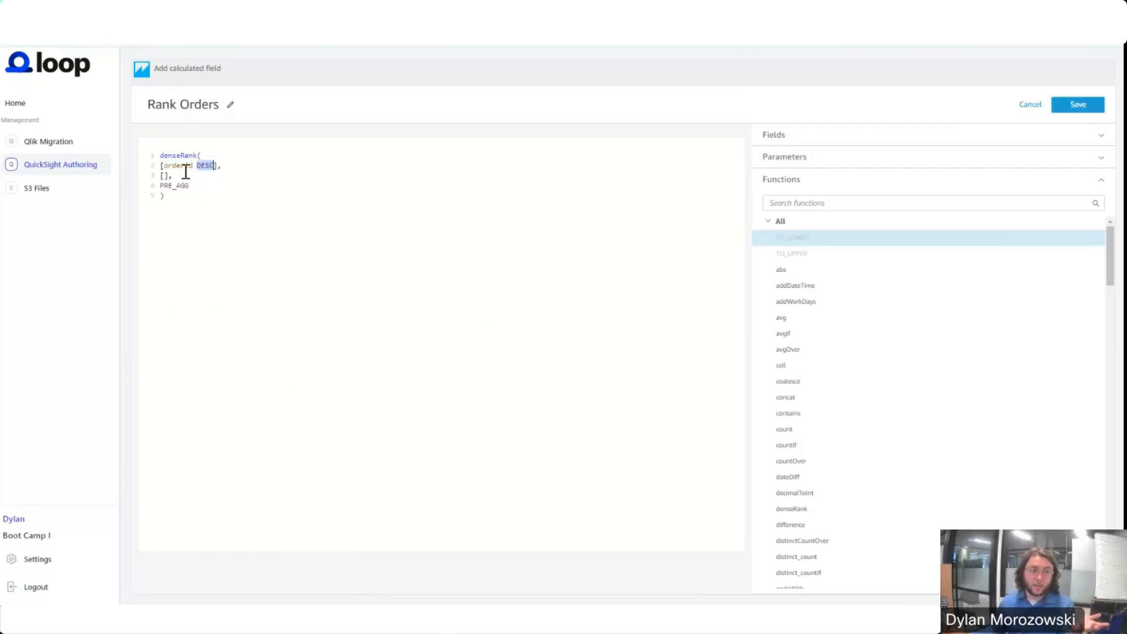
left_click(173, 168)
double_click(173, 167)
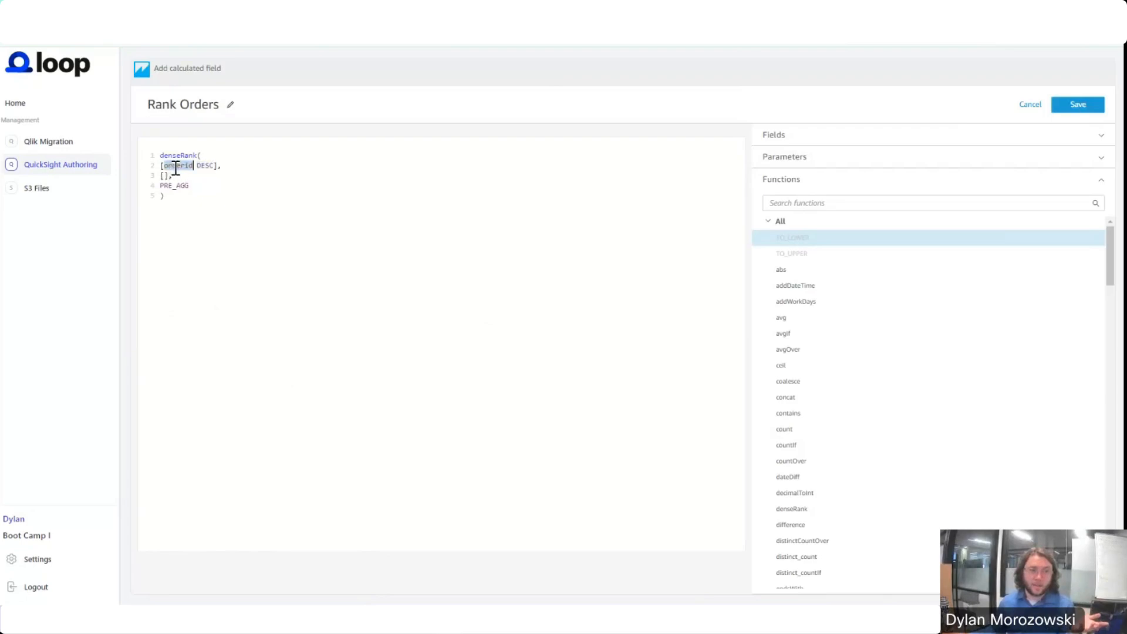
left_click(210, 170)
double_click(209, 168)
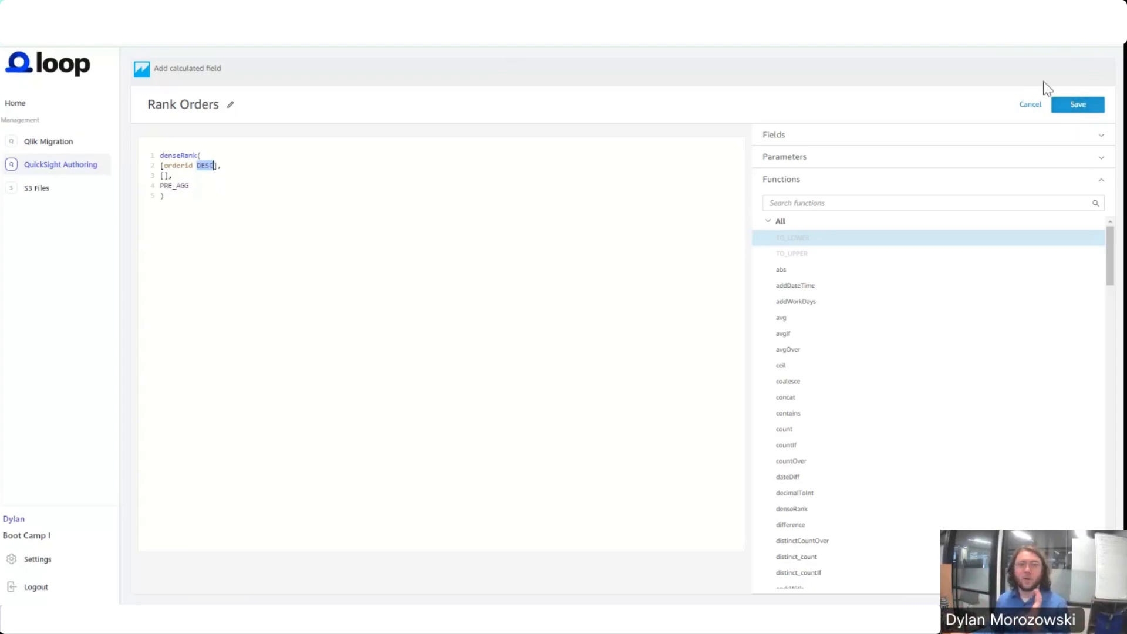
left_click(1097, 107)
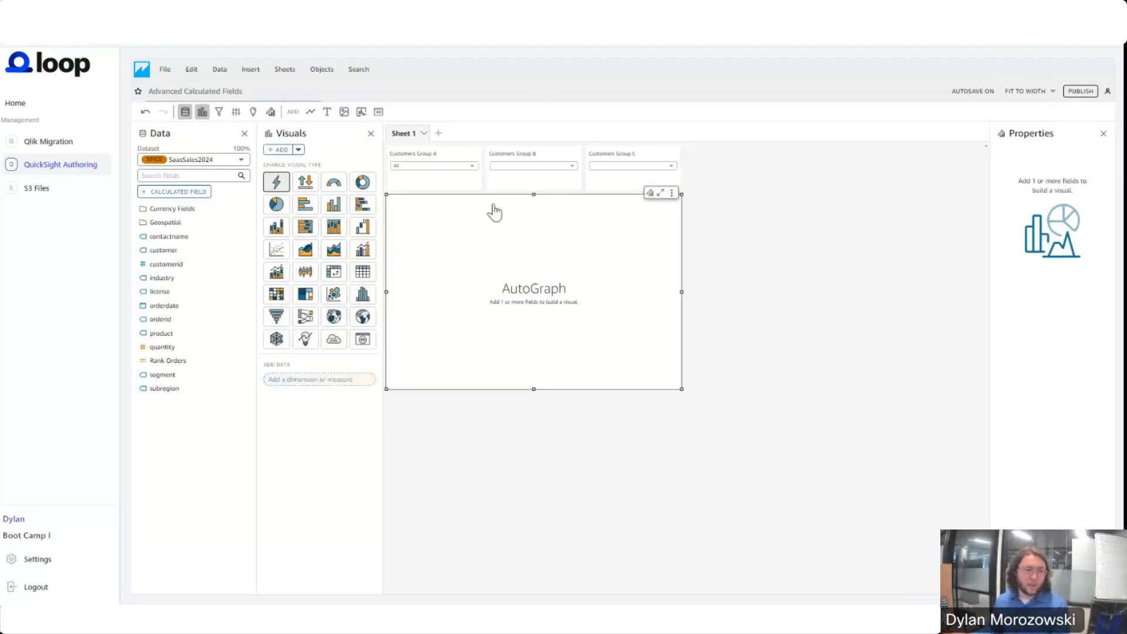
Review the GroupA parameter's default values and reserved value setting, and leave without updating it.
left_click(421, 155)
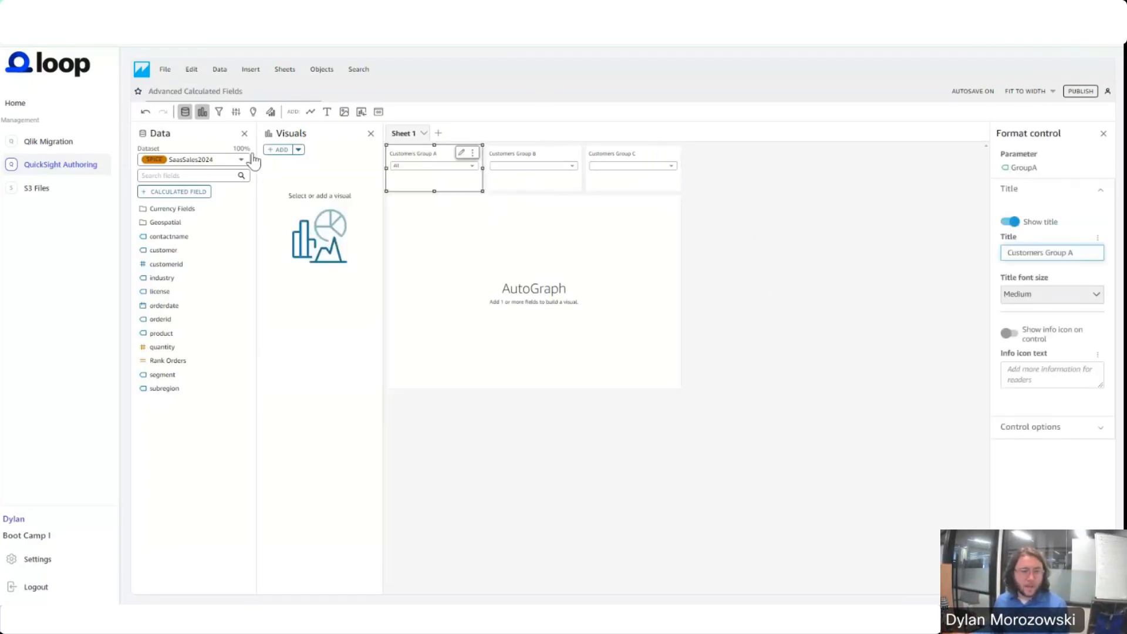
left_click(392, 202)
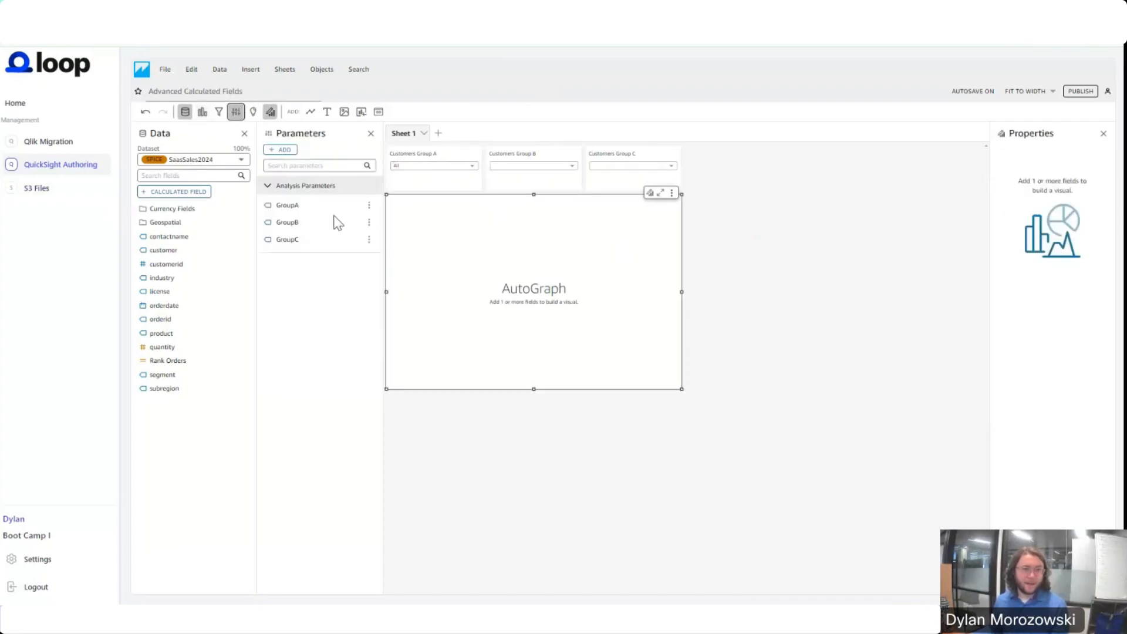
left_click(369, 207)
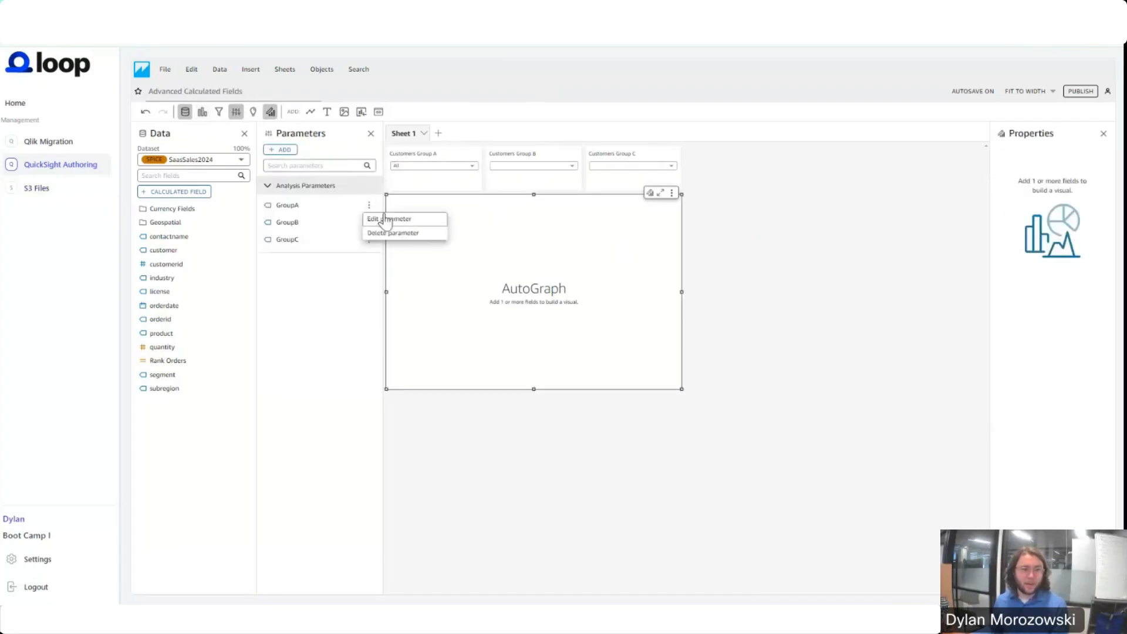
left_click(387, 217)
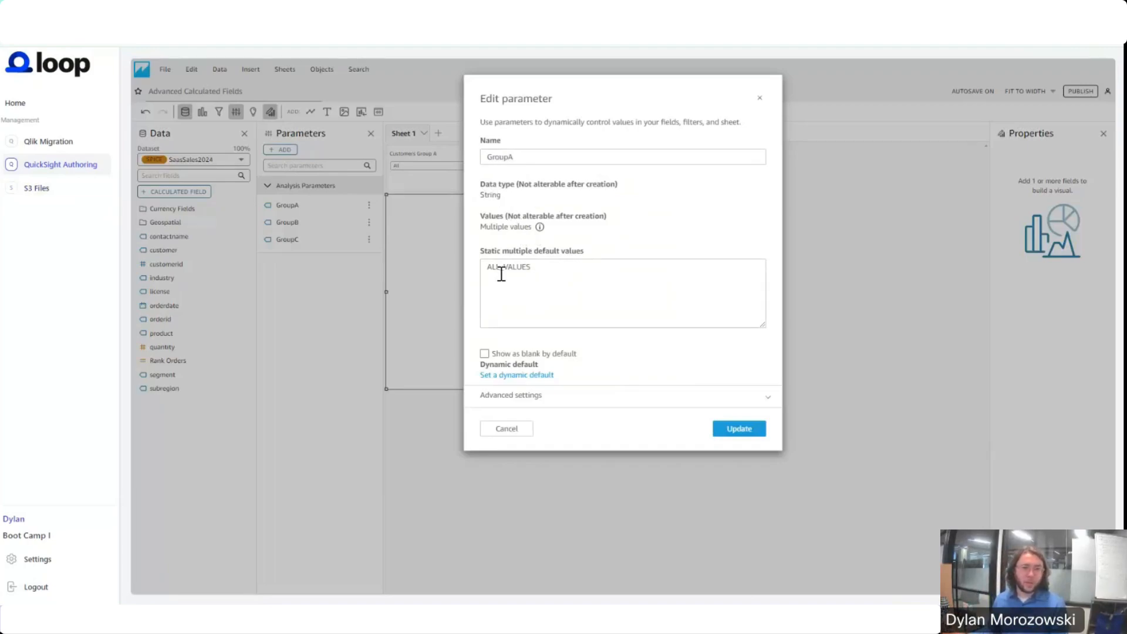
left_click(535, 396)
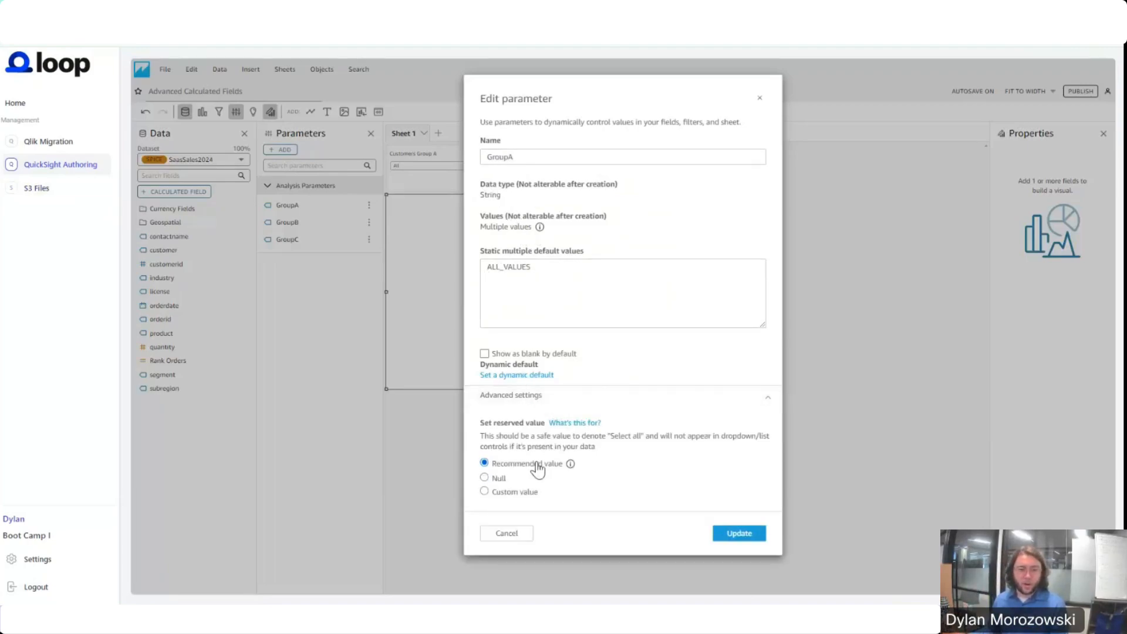
mouse_move(570, 465)
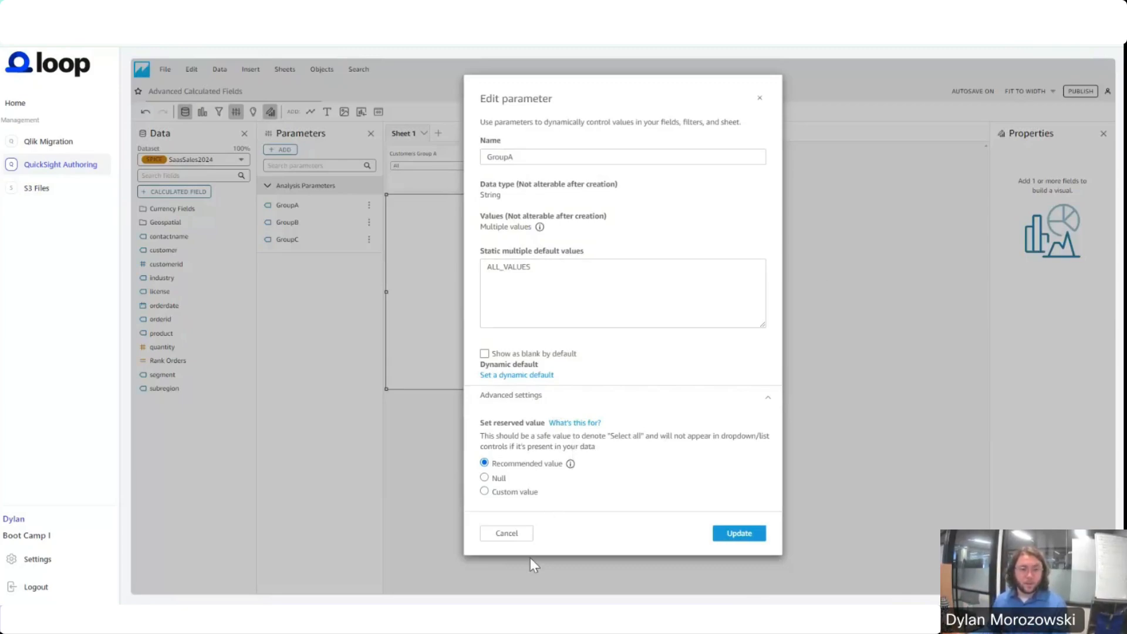
left_click(507, 534)
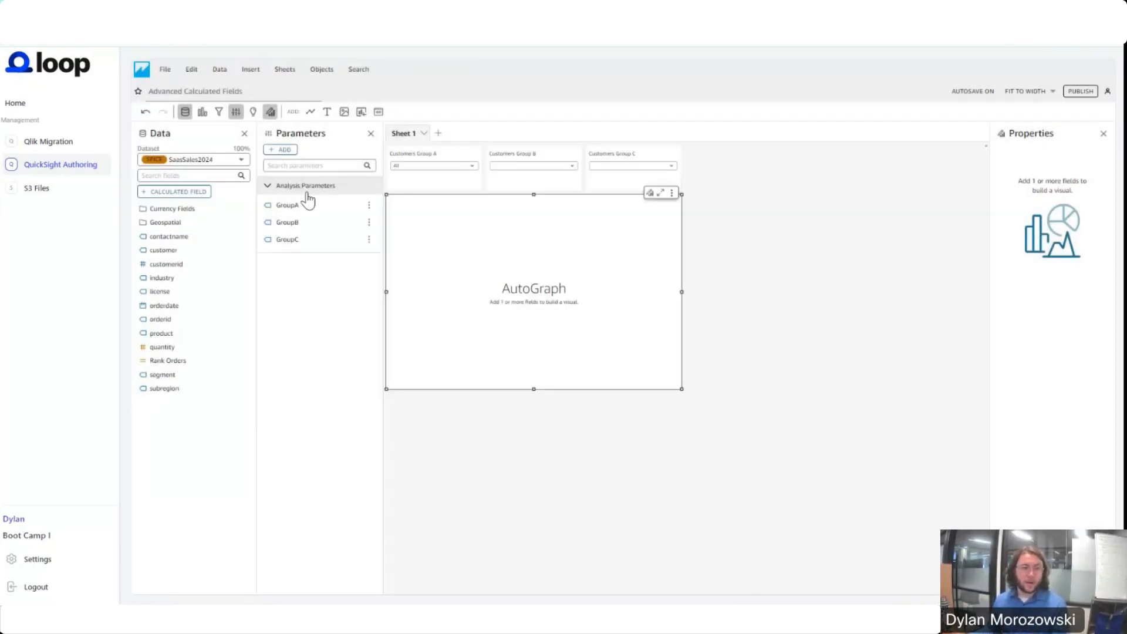
Check the GroupB parameter's default value settings and close them without updating.
left_click(368, 223)
left_click(376, 234)
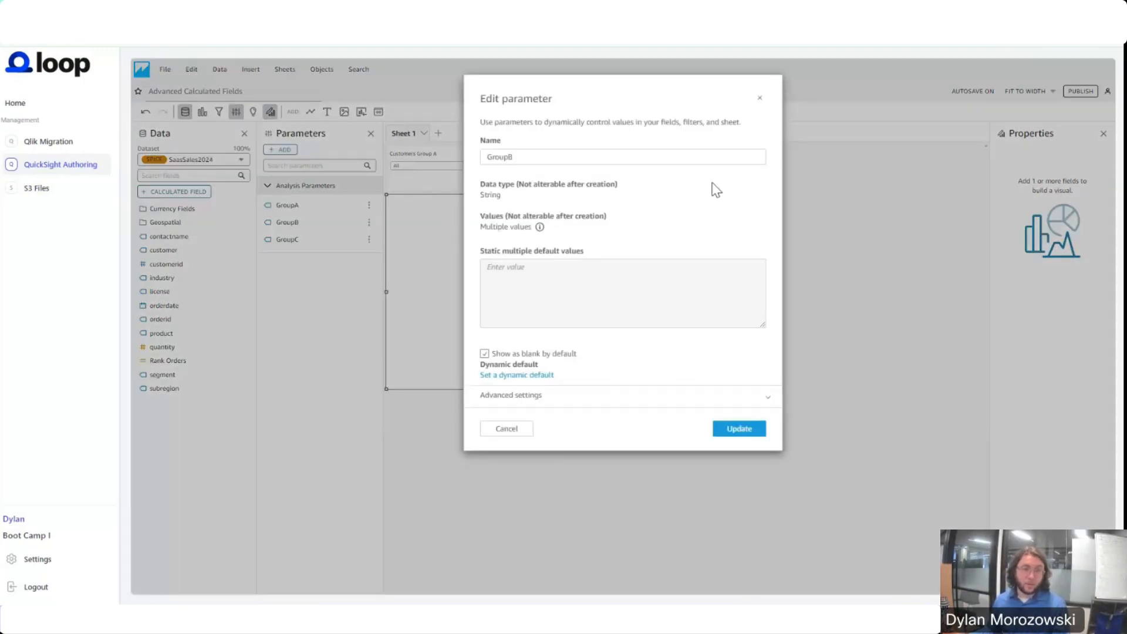
left_click(530, 429)
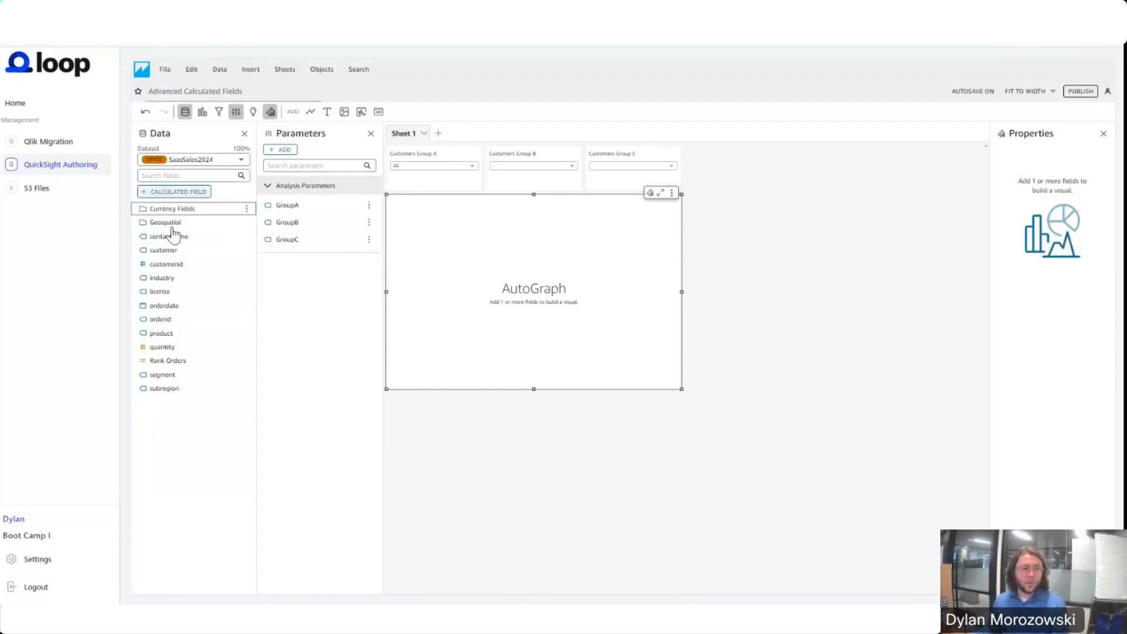
Add another calculated field and name it Group Names.
left_click(256, 82)
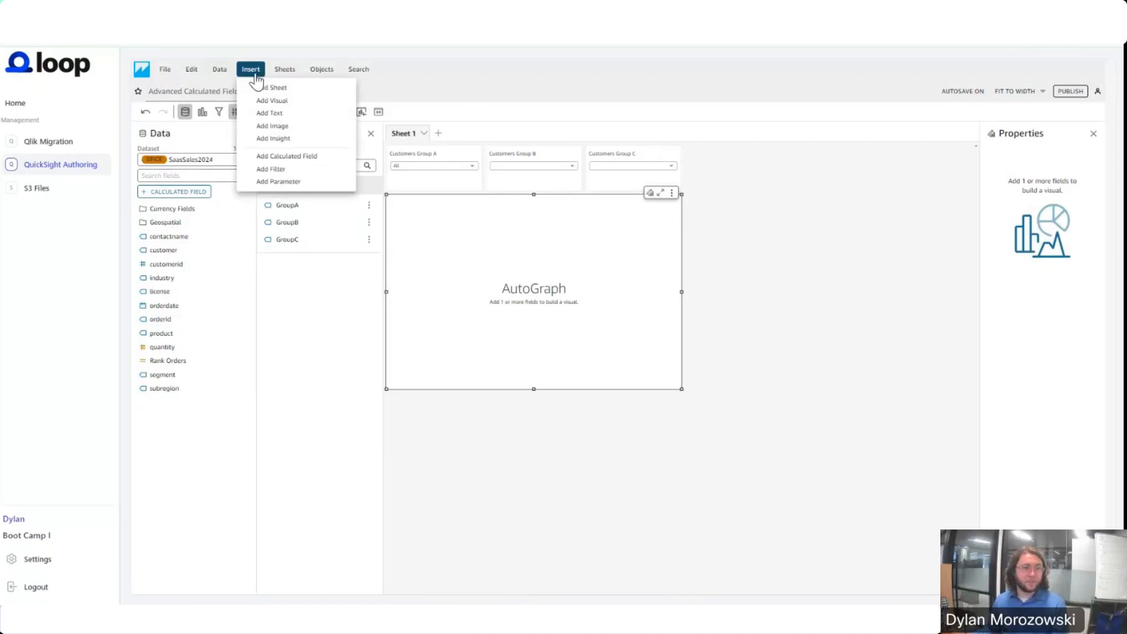
left_click(265, 154)
type("Group NB")
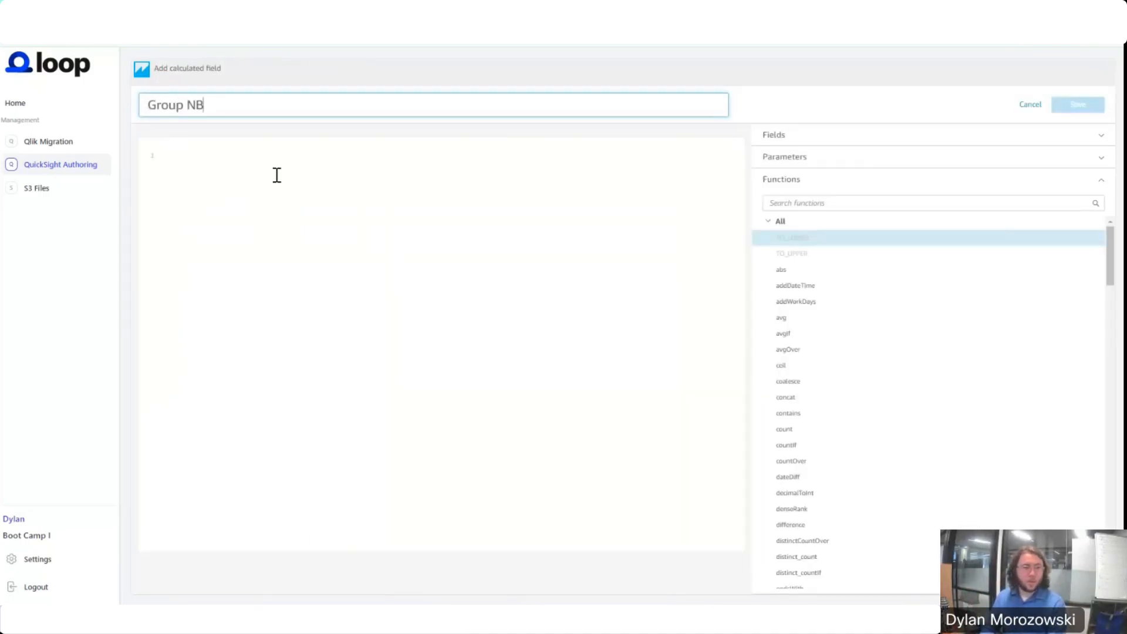
key("BackSpace")
type("ames")
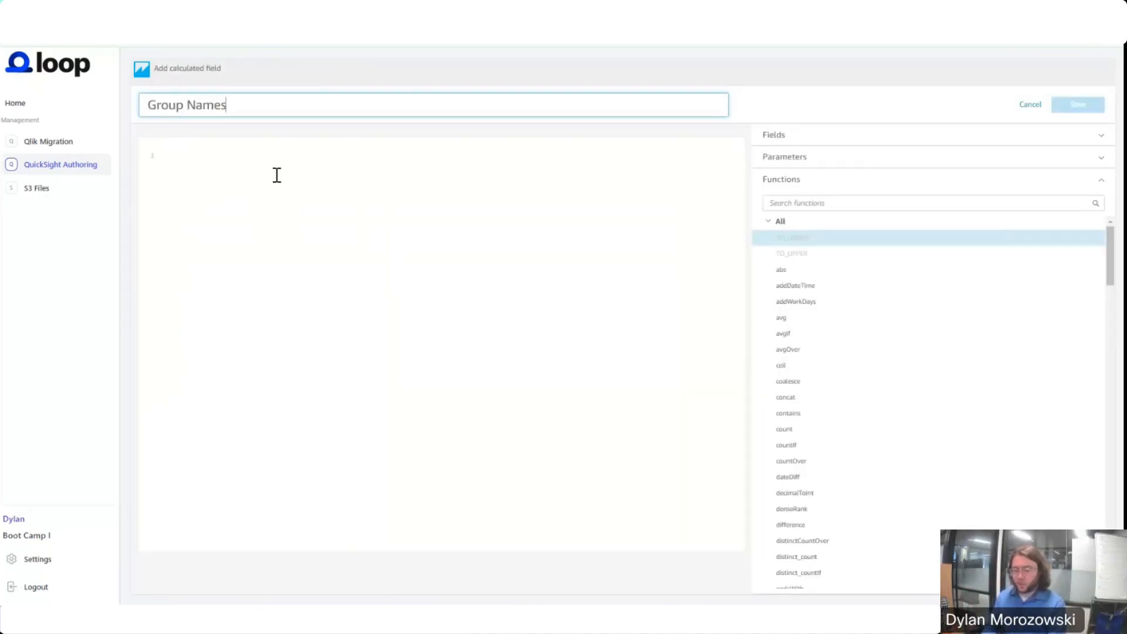
left_click(277, 175)
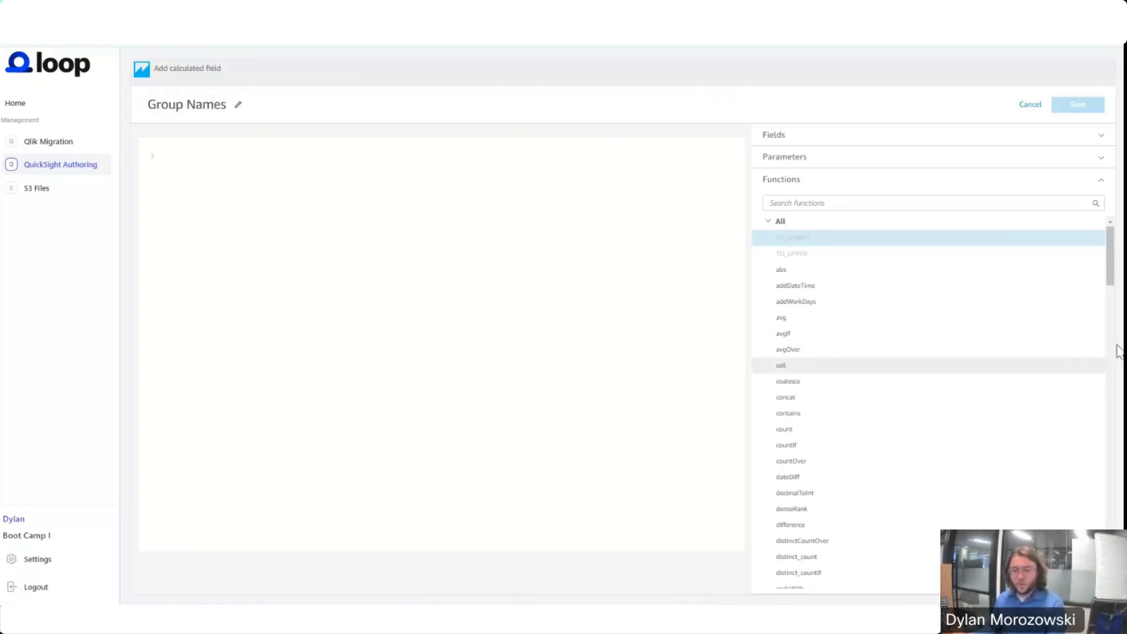
Start an ifelse formula with the condition {Rank Orders} <= maxOver({Rank Orders}, [], PRE_AGG)*(1/3).
type("ifelse(")
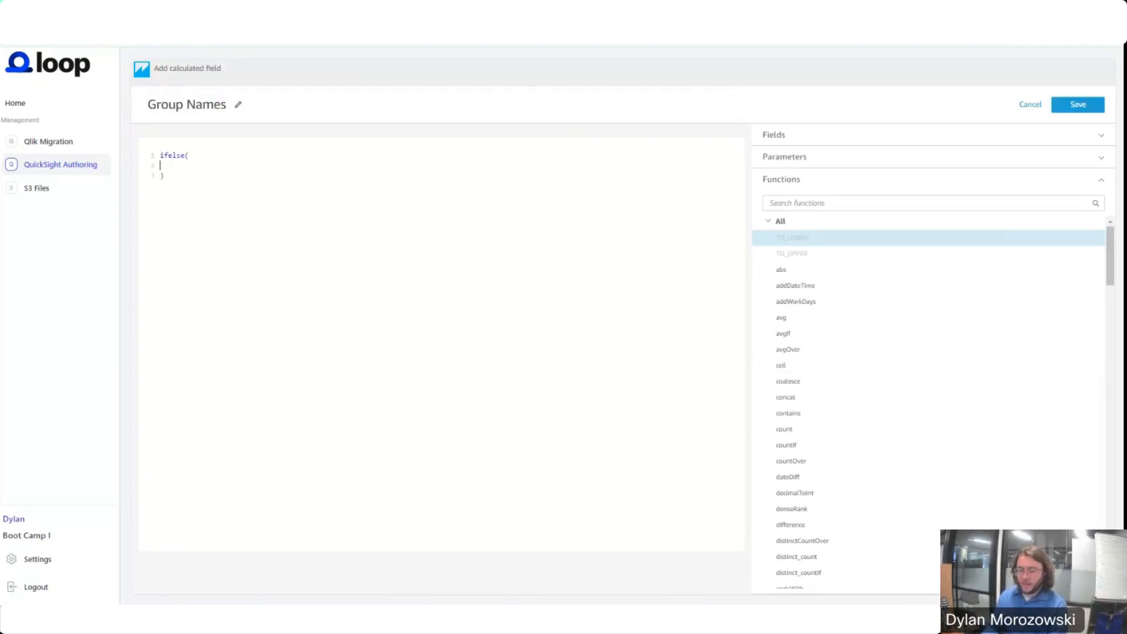
type("rank")
key("Down")
key("Return")
type("<= maxOver(")
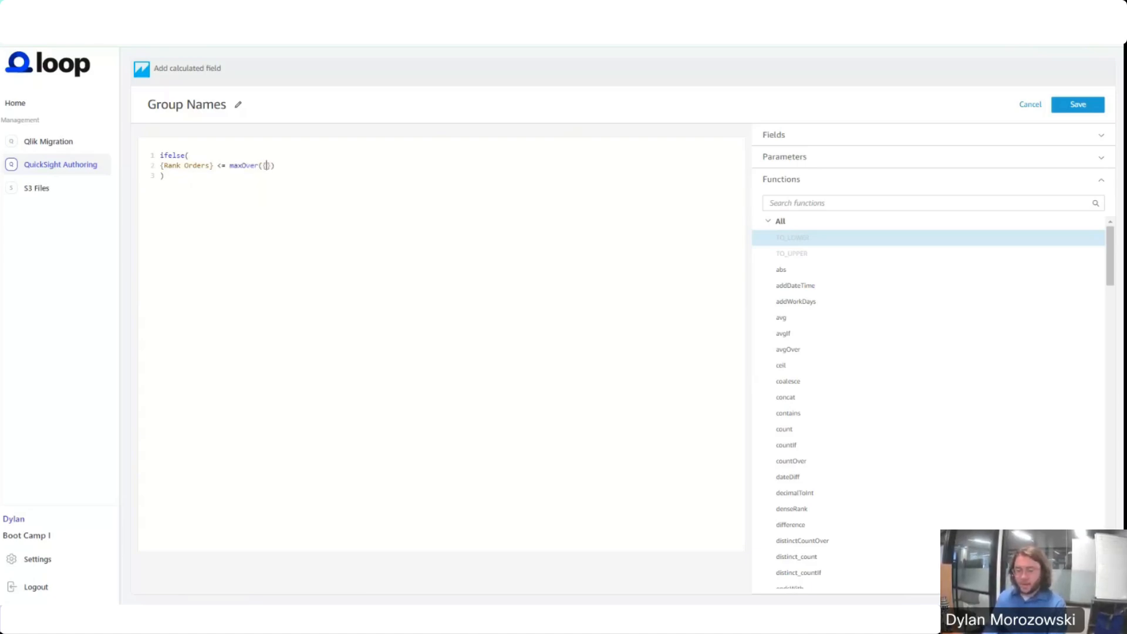
type("{Rank")
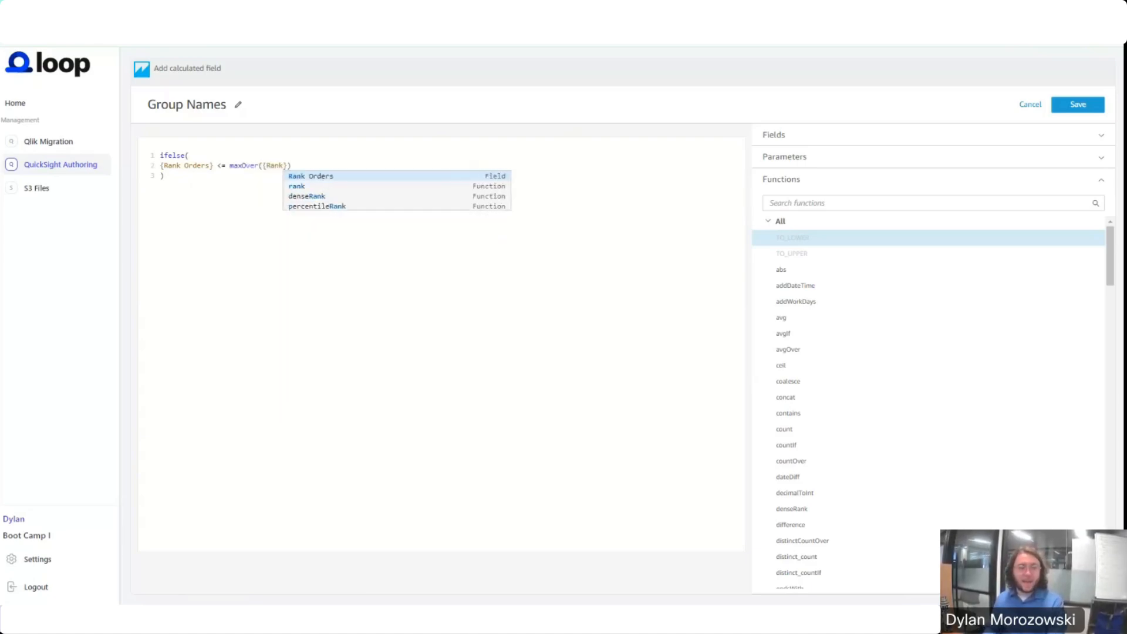
key("Return")
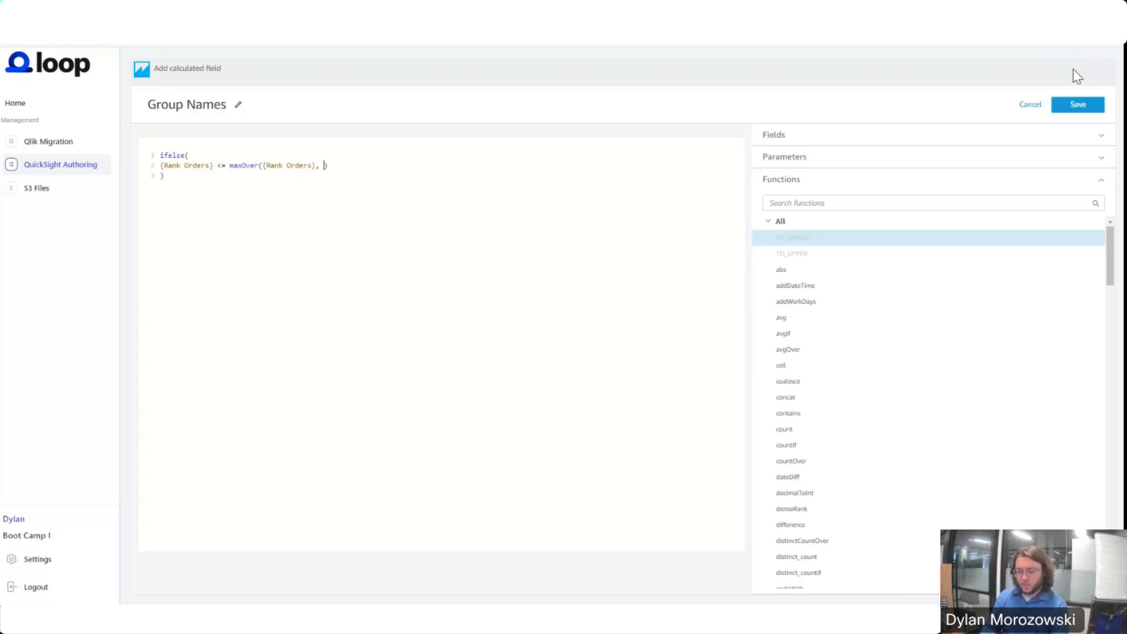
type("PRE_AG")
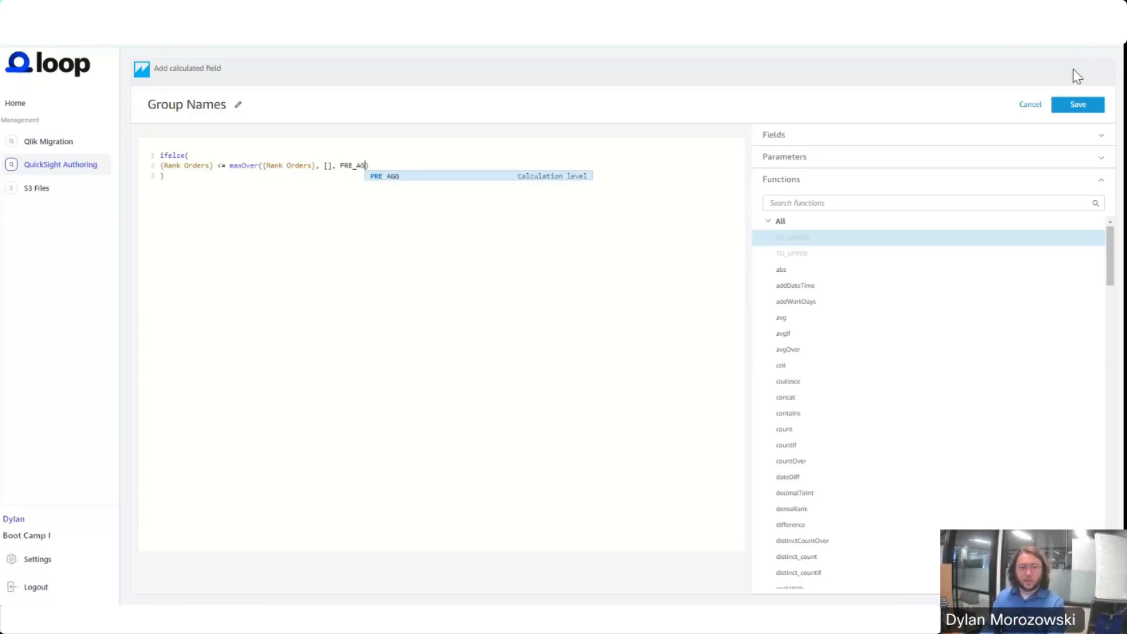
type("G")
key("Right")
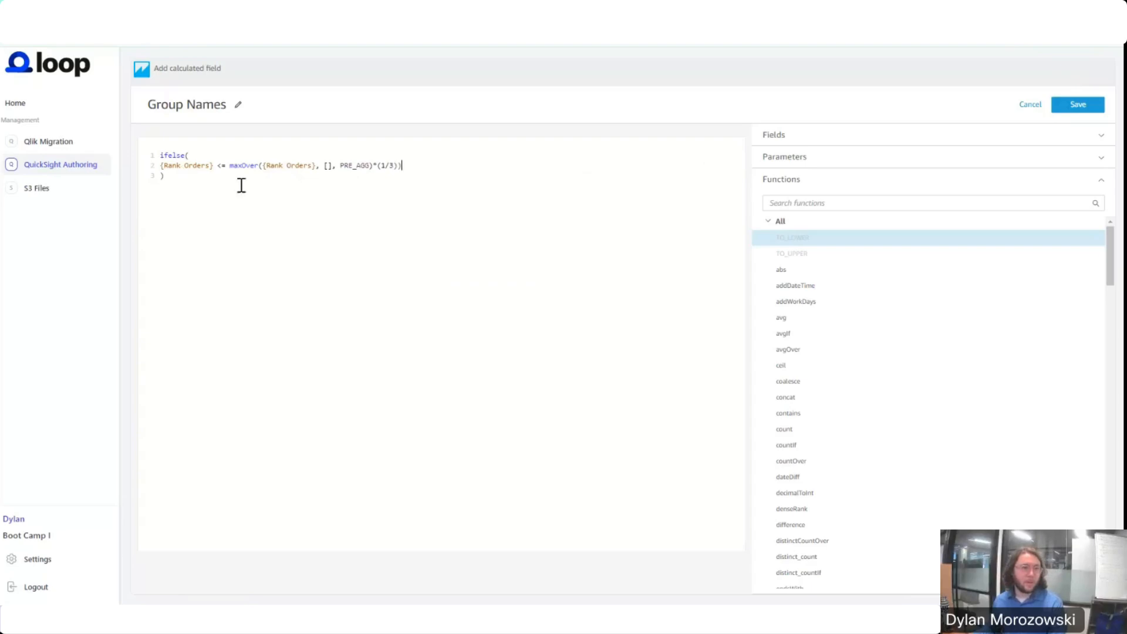
Enclose the one-third maxOver threshold in parentheses and make the condition return 'Group A'.
left_click(232, 158)
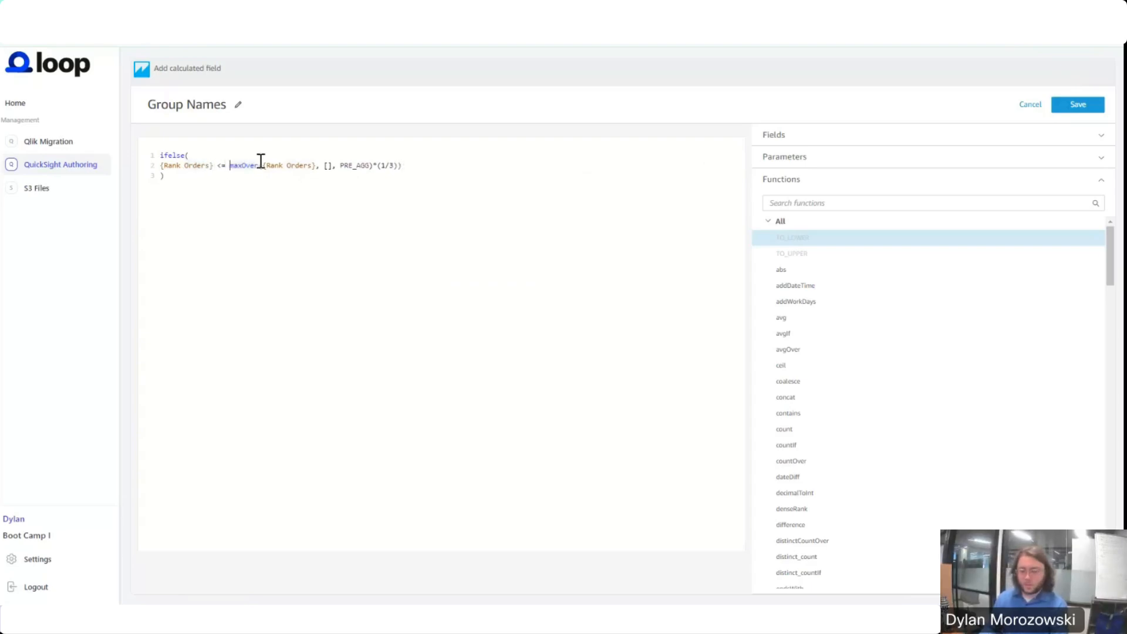
type("(")
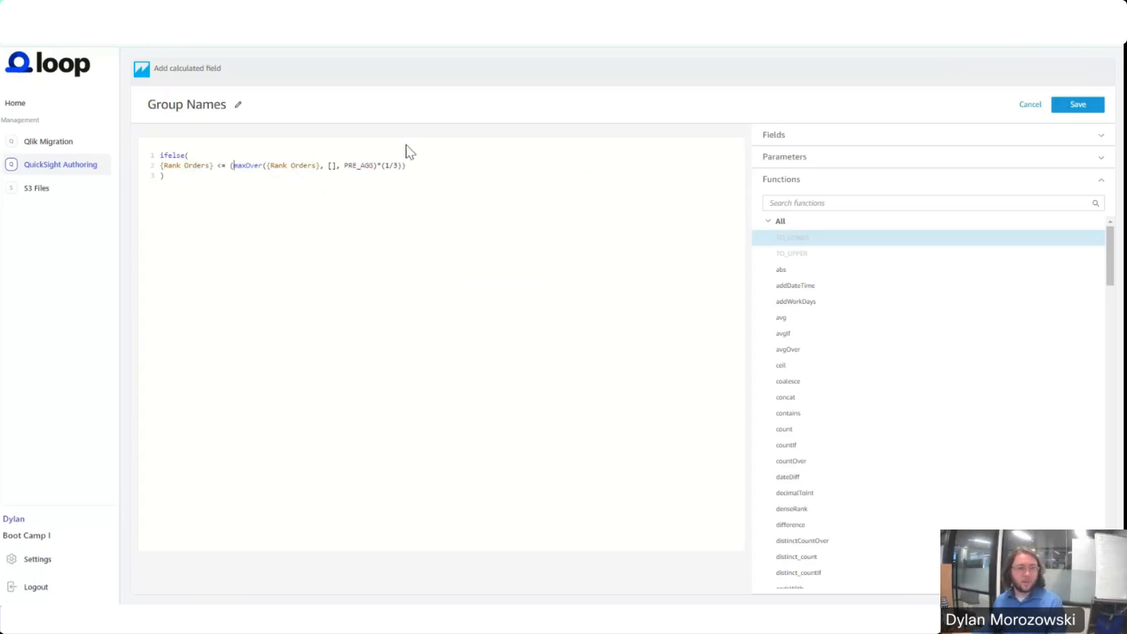
left_click(424, 166)
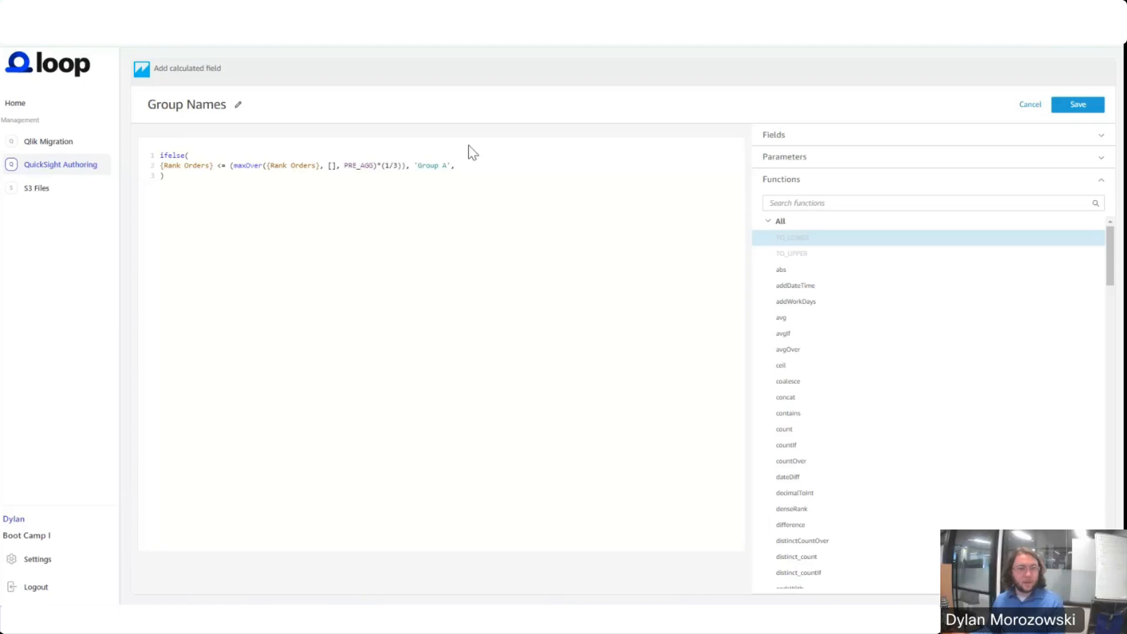
Add maxOver conditions returning 'Group B' above 1/3 up to 2/3 and 'Group C' above 2/3, with NULL otherwise, and save the field.
left_click(485, 164)
type("{Rank Orders} > maxOver({Rank Orders}, [], PRE_AGG)*(1/3) AND {Rank Orders} <= maxOver({Rank Orders}, [], PRE_AGG)*(2/3), 'Group B', {Rank Orders} > maxOver({Rank Orders}, [], PRE_AGG)*(2/3), 'Group C', NULL")
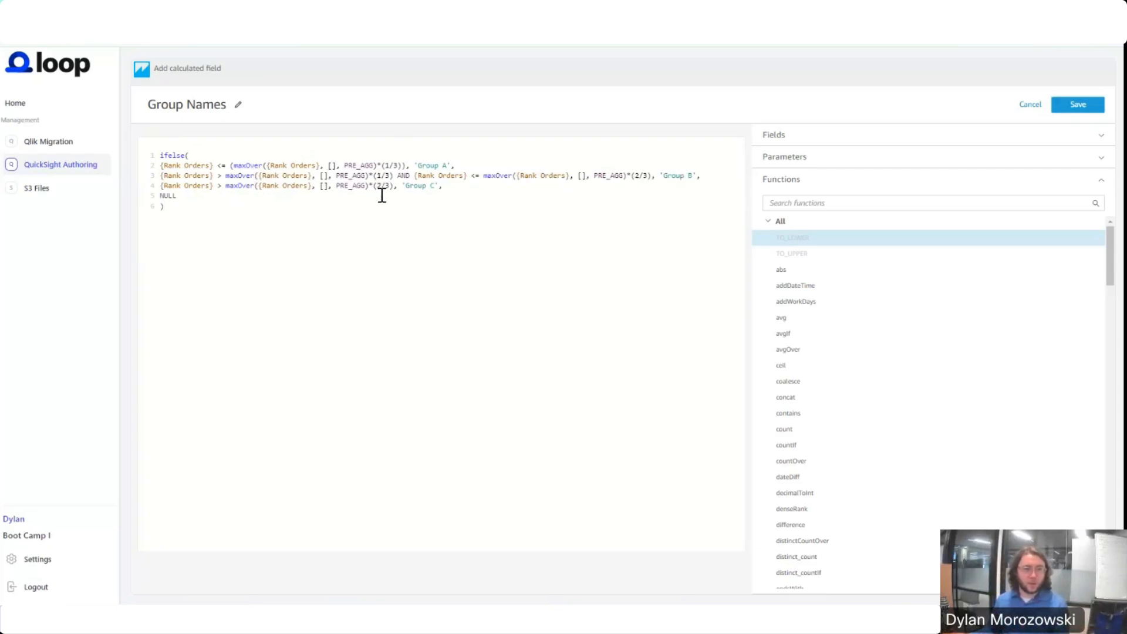
left_click(1079, 117)
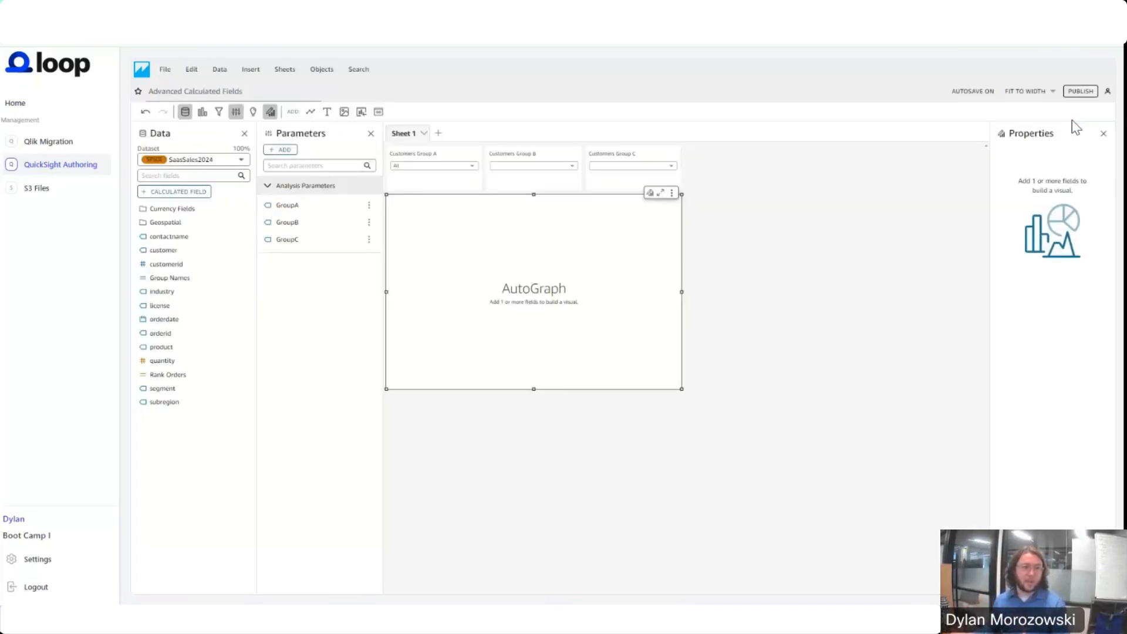
Change the visual to a horizontal stacked bar chart with Group Names on the Y axis, sorted in ascending order.
left_click(203, 111)
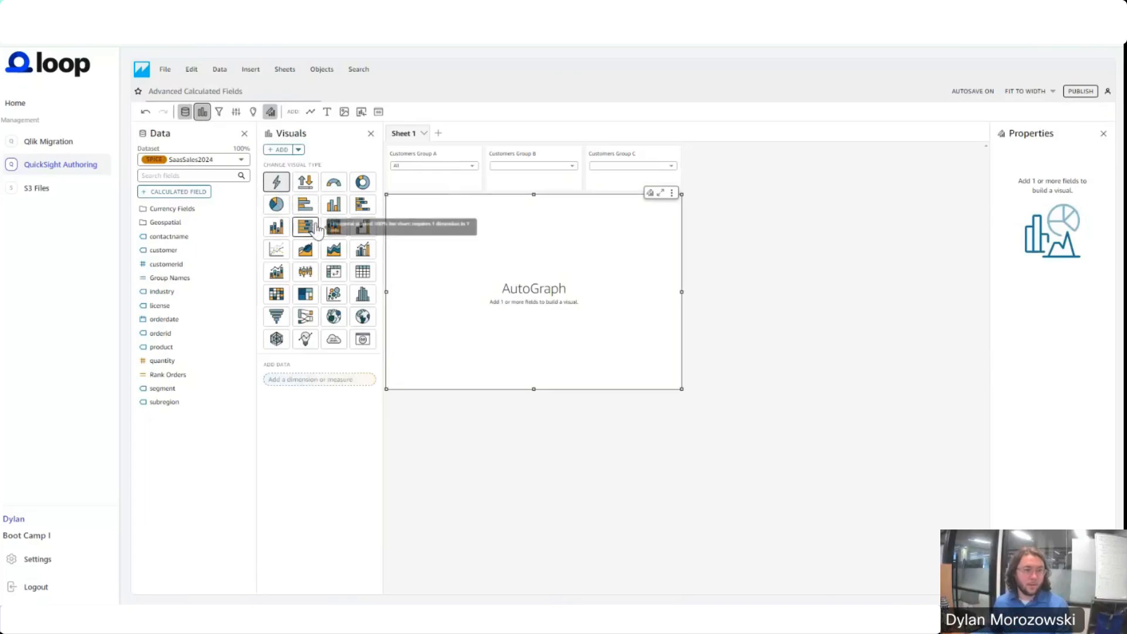
left_click(358, 200)
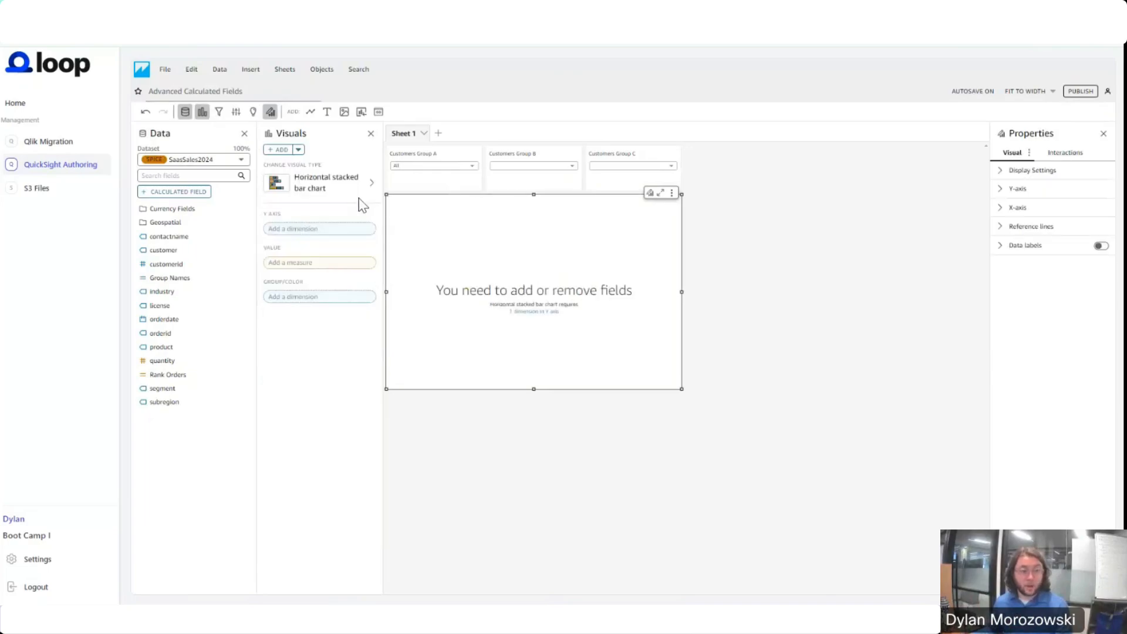
left_click(218, 277)
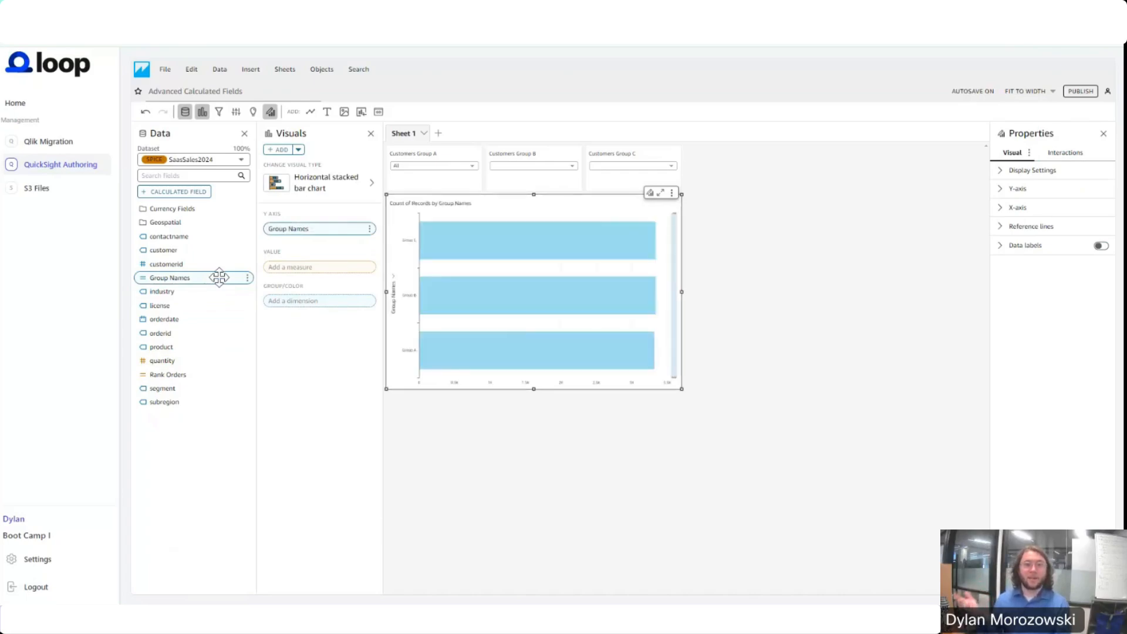
left_click(369, 229)
mouse_move(428, 259)
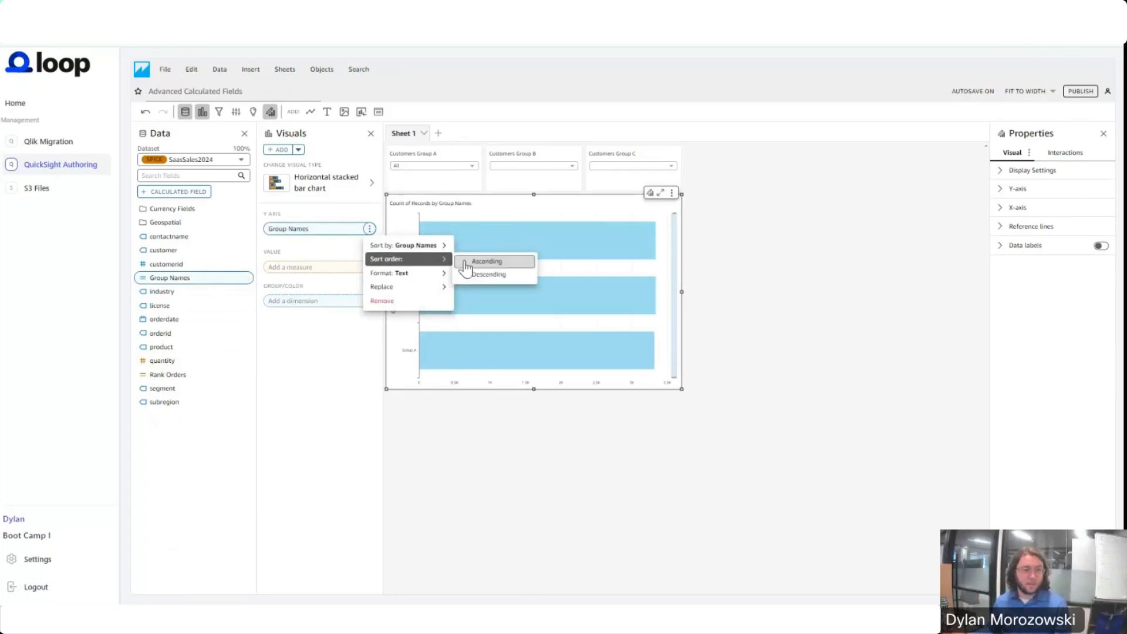
left_click(469, 264)
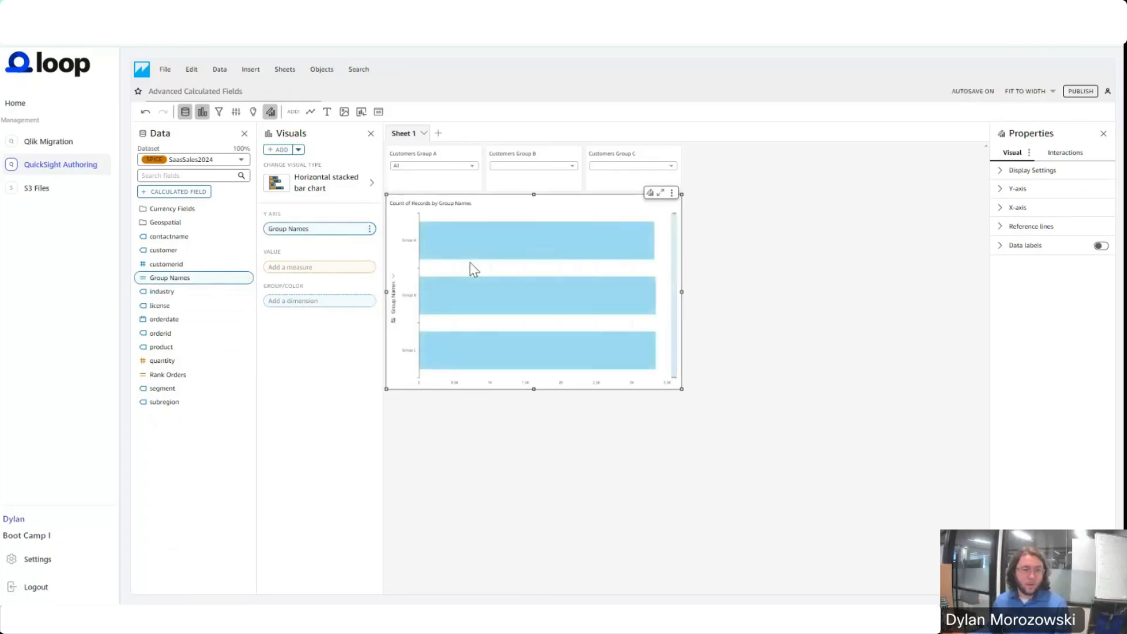
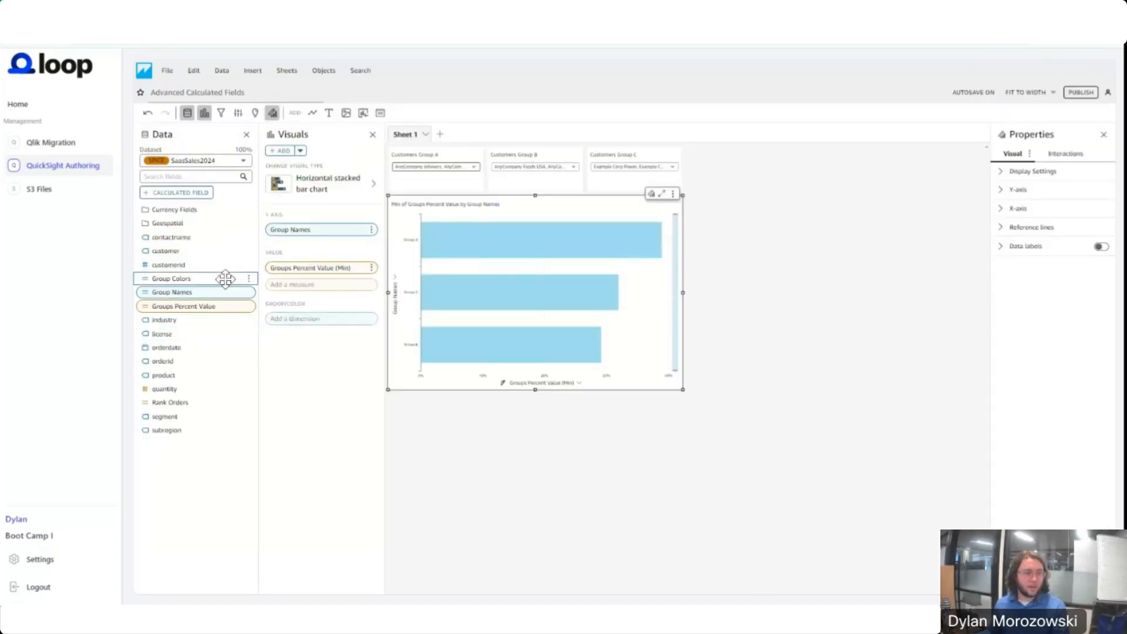
Assign Group Colors to the chart's Group/Color and open the color settings for that field.
left_click_drag(225, 278, 321, 306)
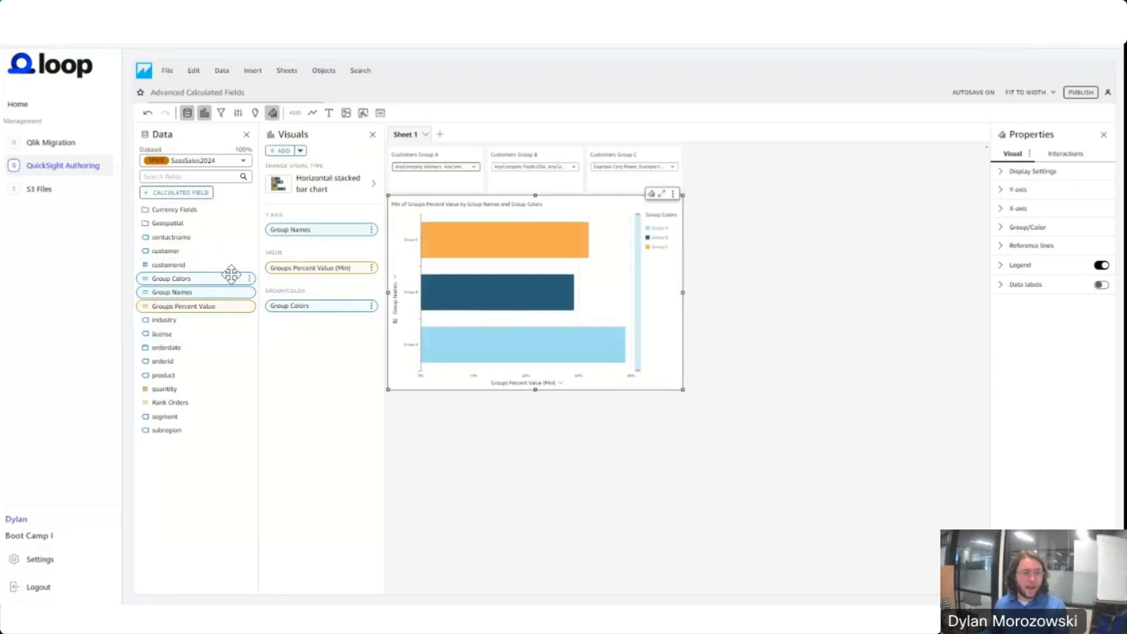
left_click(249, 279)
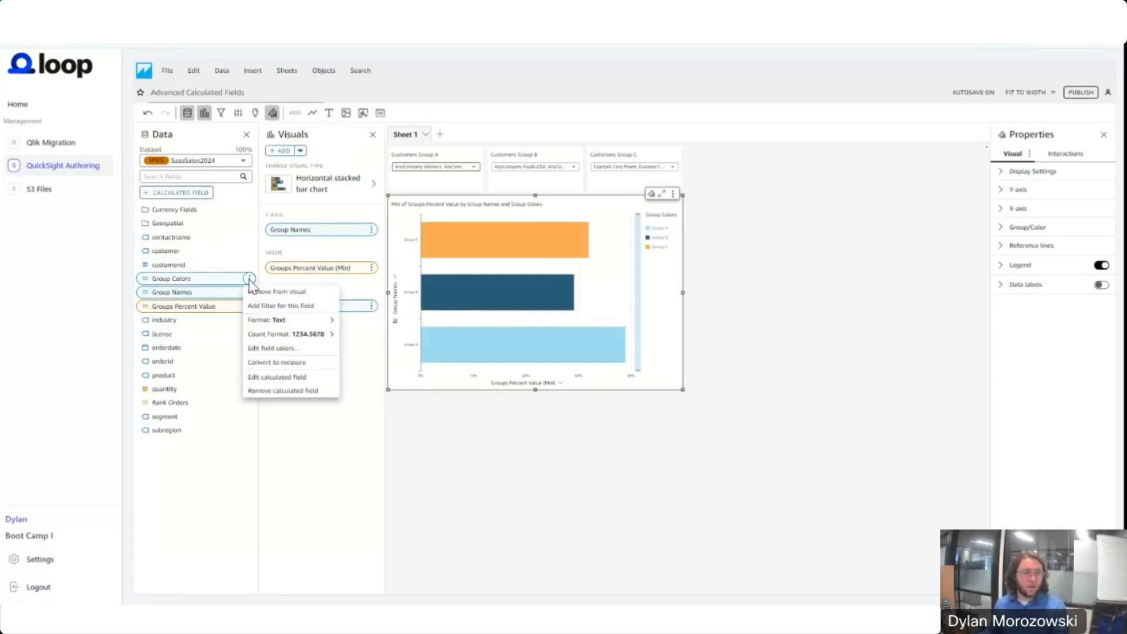
left_click(281, 351)
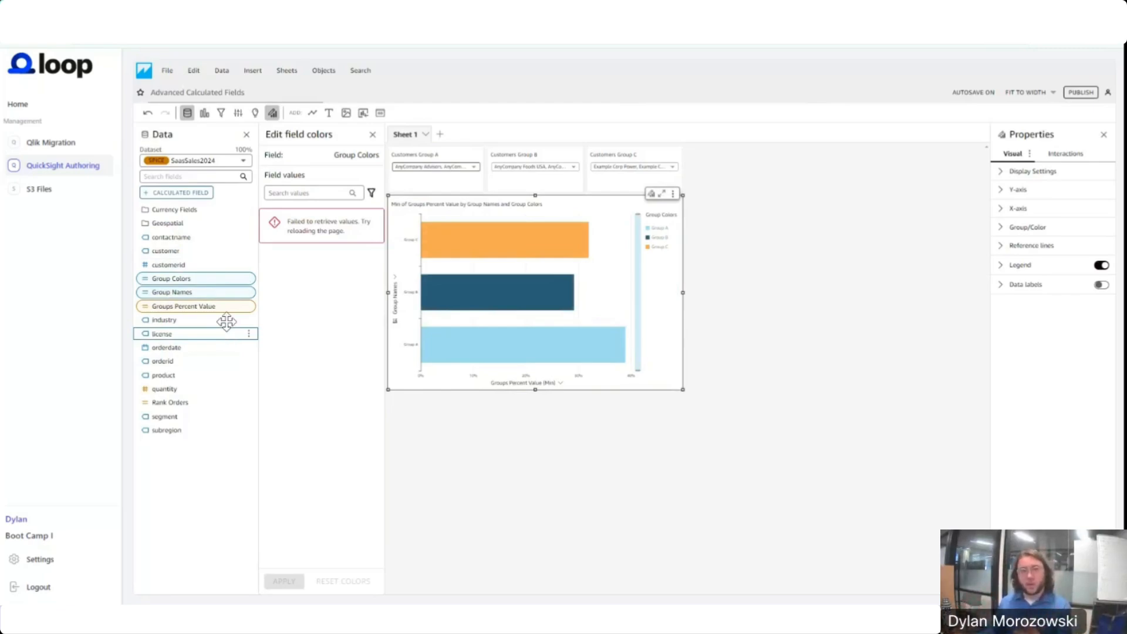
Open the Group Colors formula for editing and uncomment all six lines of its customerid-based ifelse block.
left_click(249, 278)
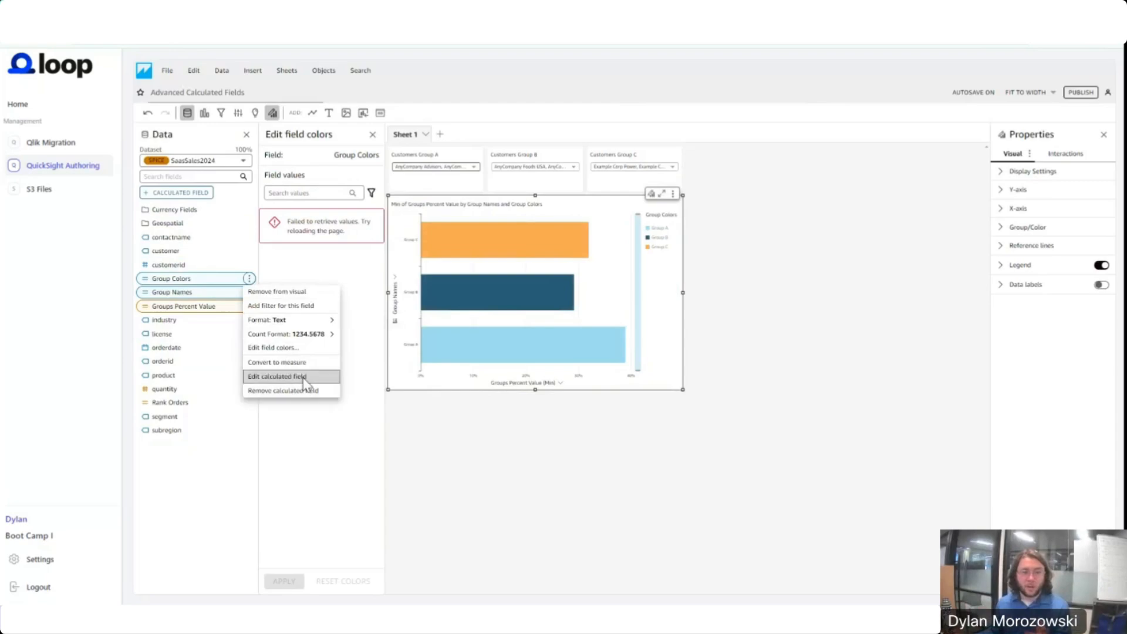
left_click(277, 377)
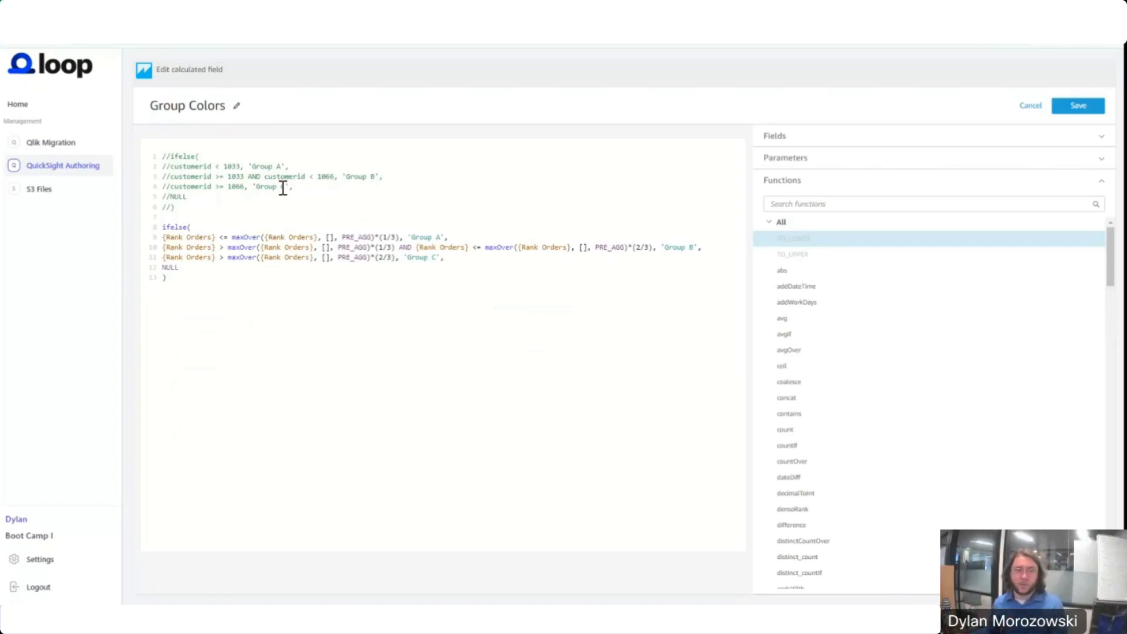
left_click(171, 158)
key("shift+Home")
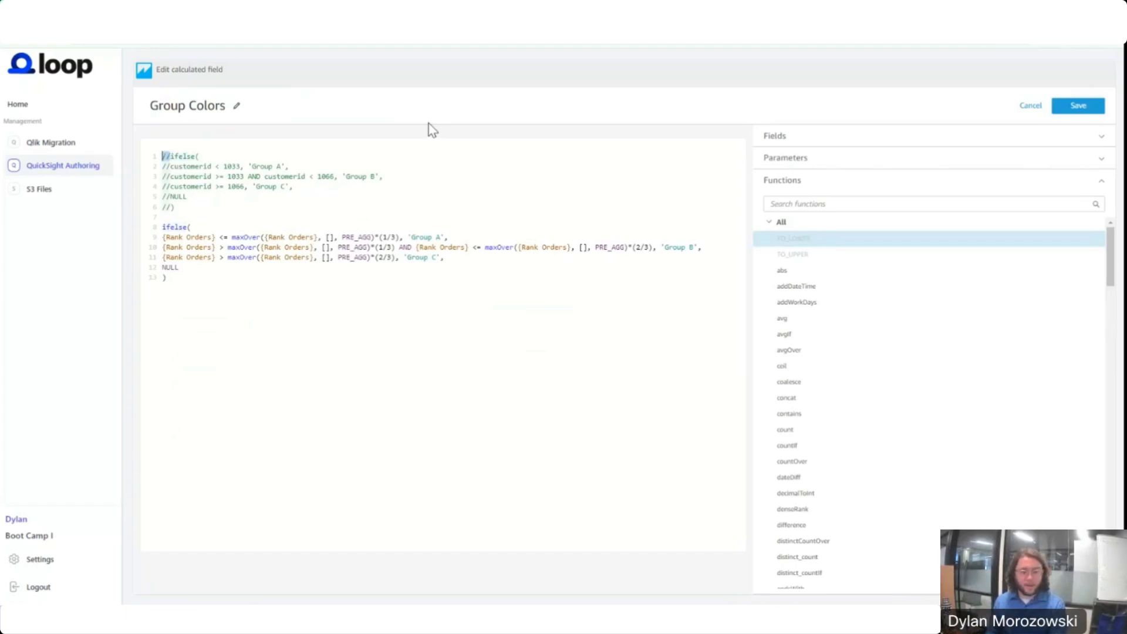
key("ctrl+d")
key("ctrl+d")
key("ctrl+d")
key("ctrl+d")
key("ctrl+d")
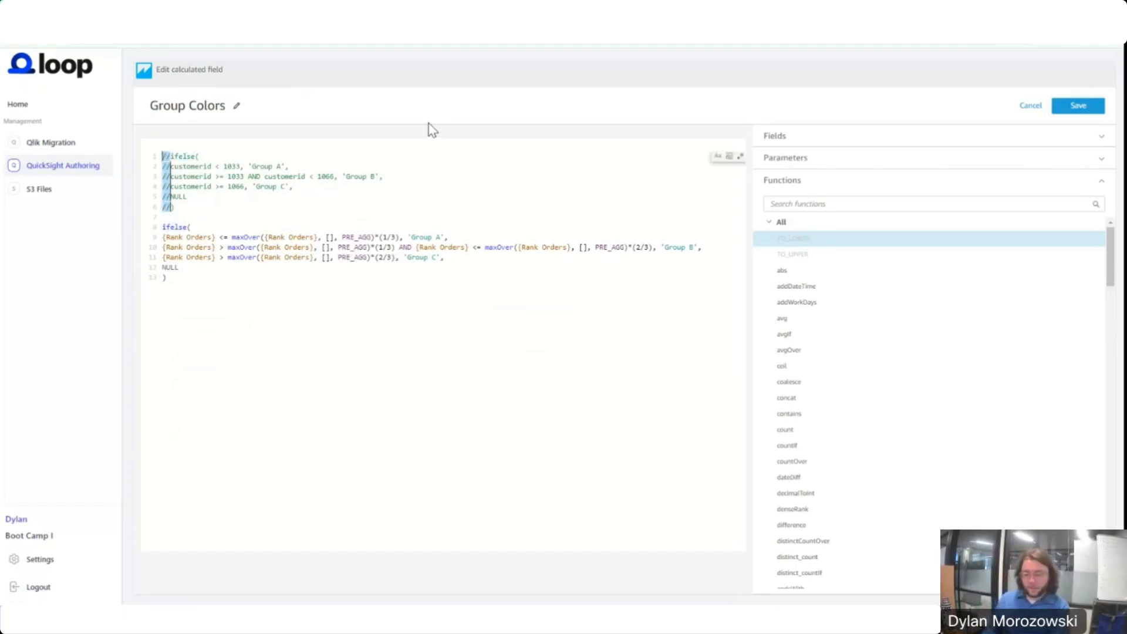
key("BackSpace")
Comment out every line of the Rank Orders ifelse block with //.
key("Down")
key("Down")
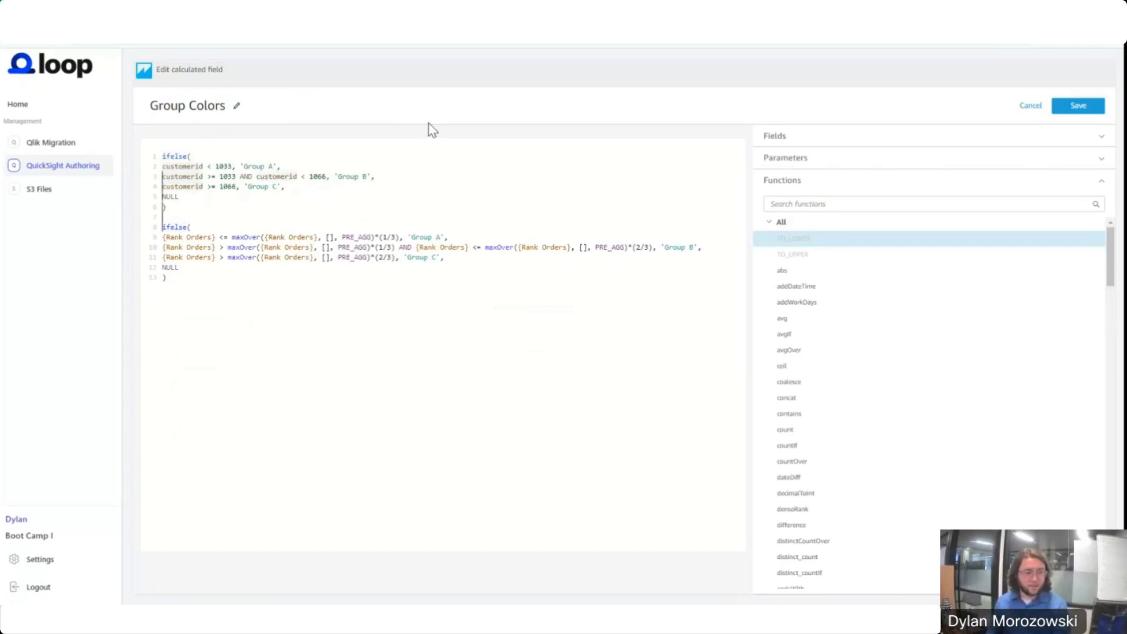
key("Down")
key("Down")
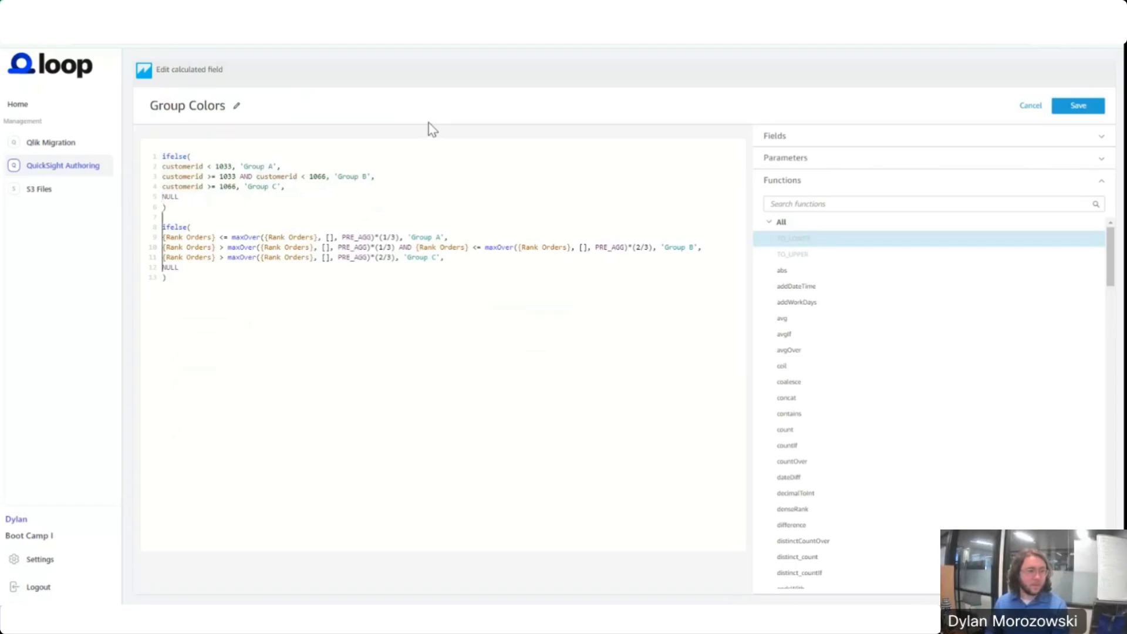
type("//")
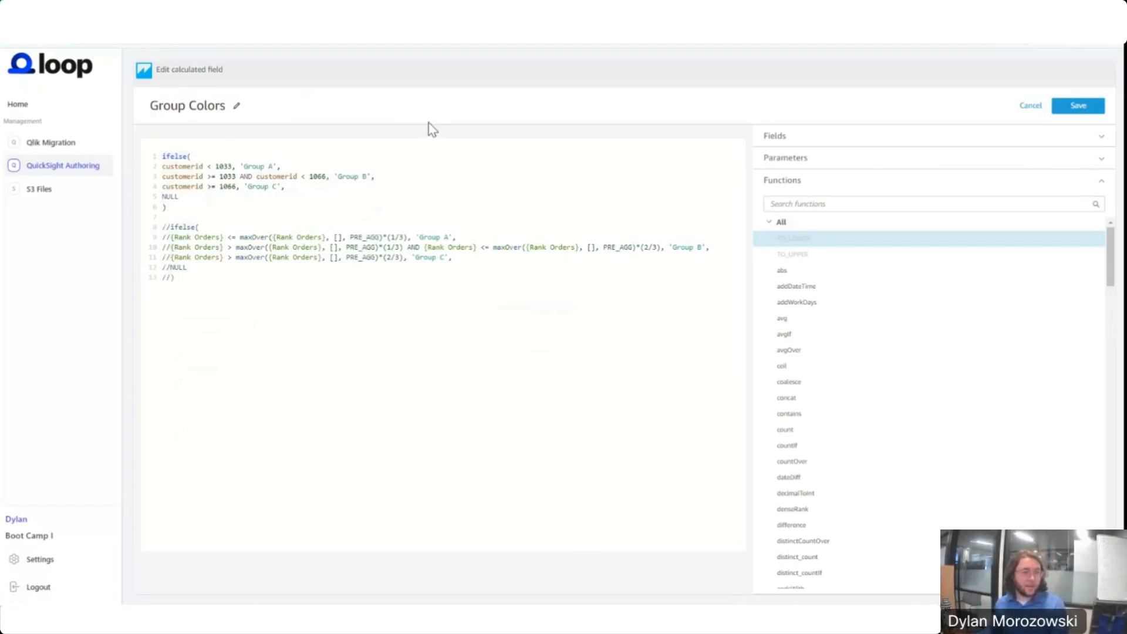
Move the commented-out Rank Orders block above the customerid ifelse block and save the Group Colors field.
left_click_drag(186, 277, 160, 231)
key("ctrl+c")
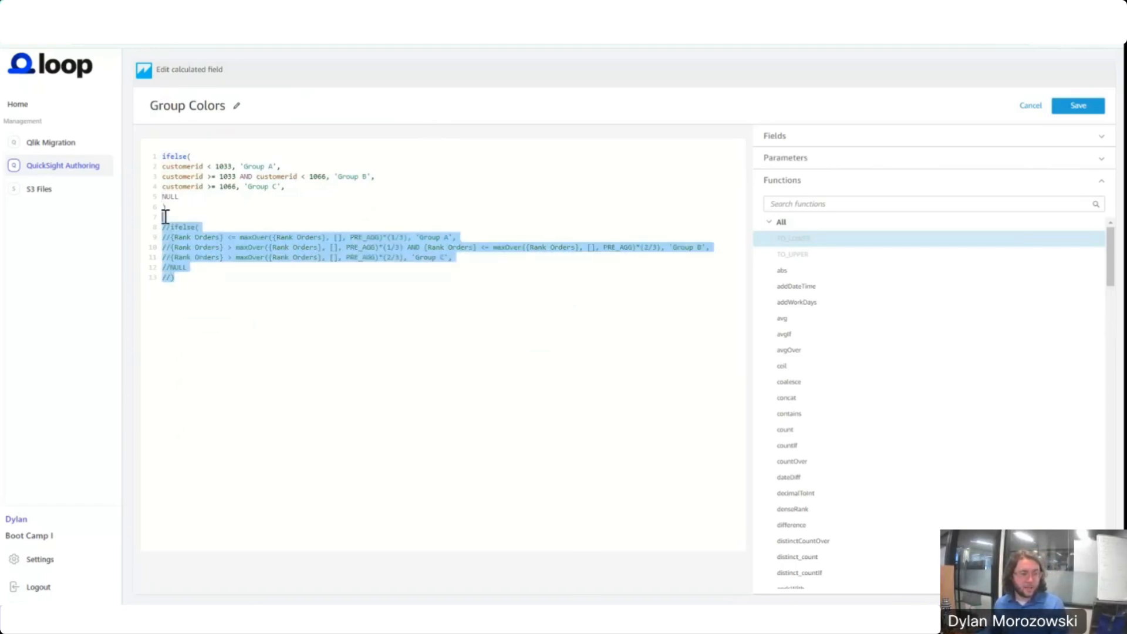
key("BackSpace")
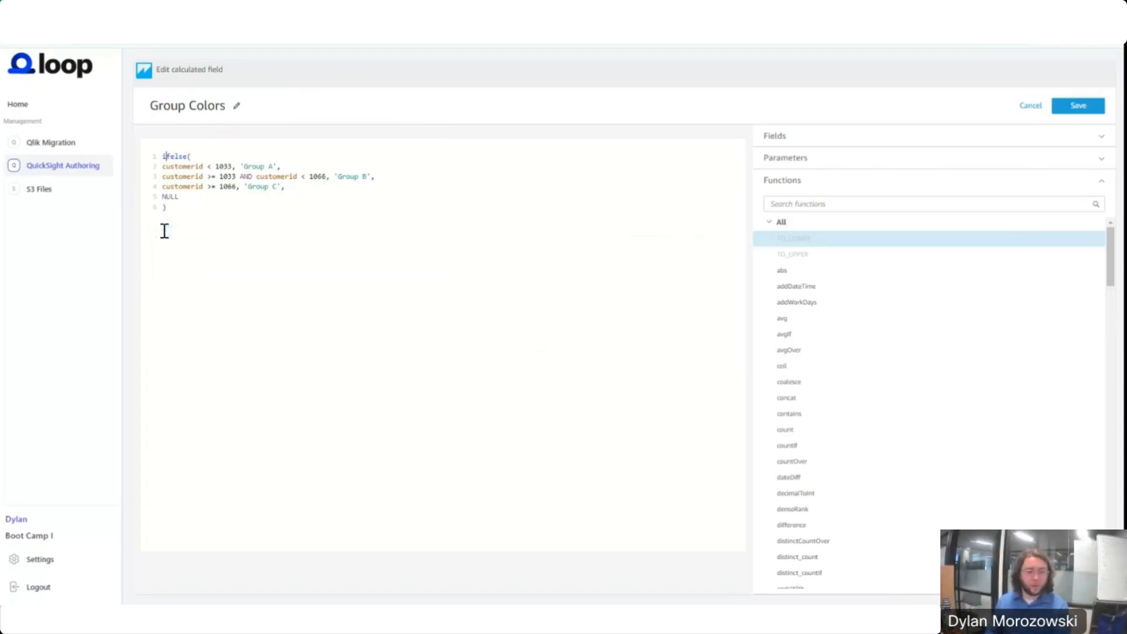
key("Return")
key("Up")
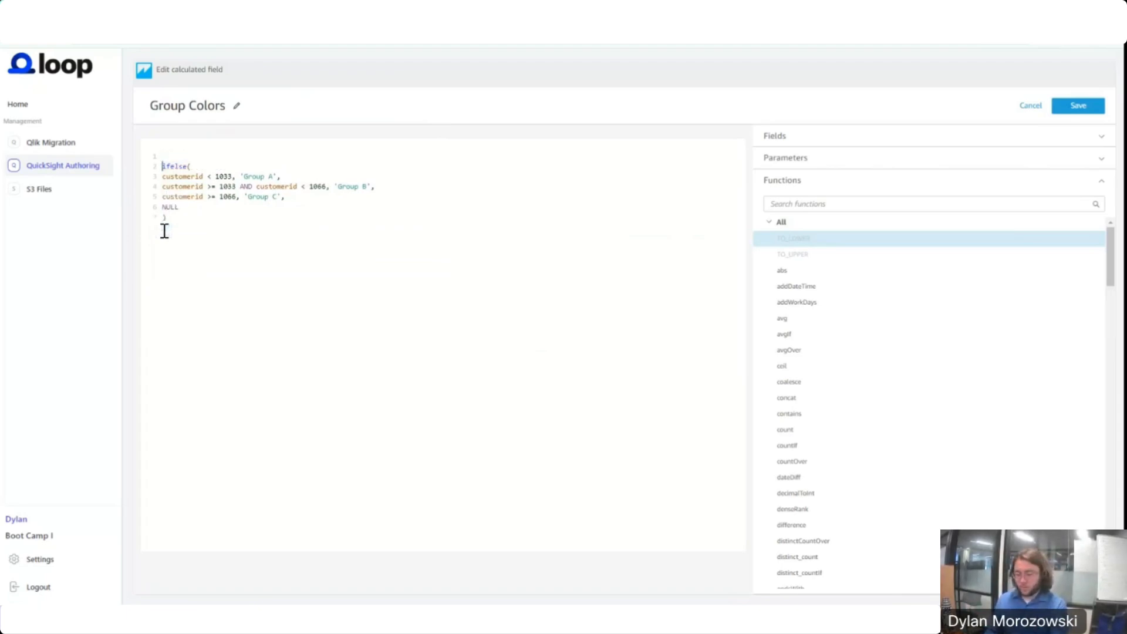
key("ctrl+v")
key("Return")
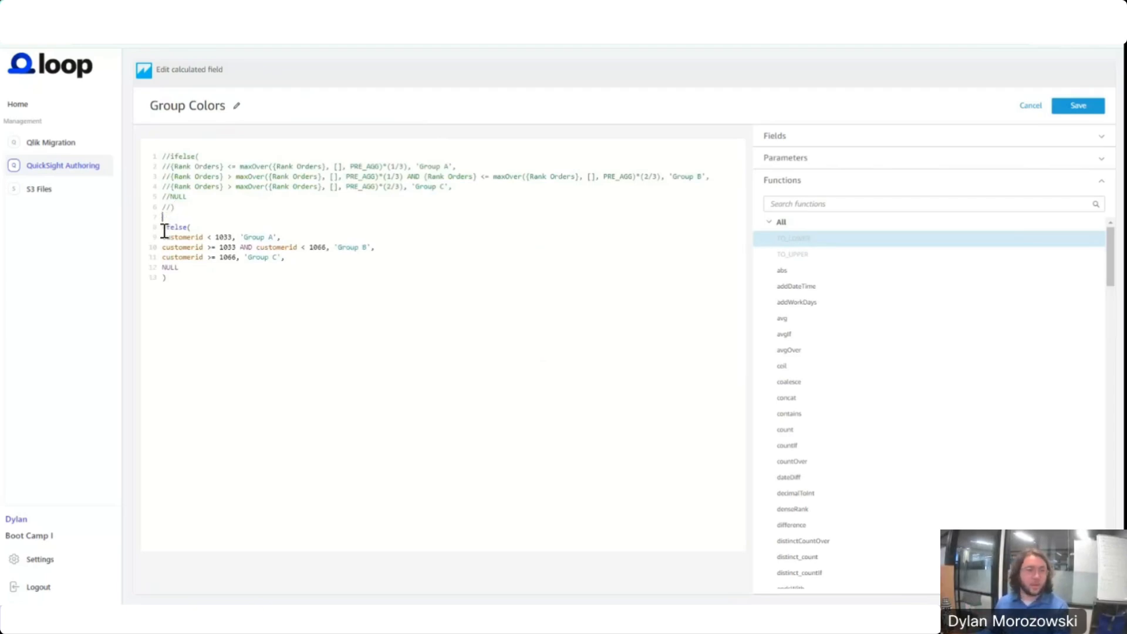
left_click(1080, 107)
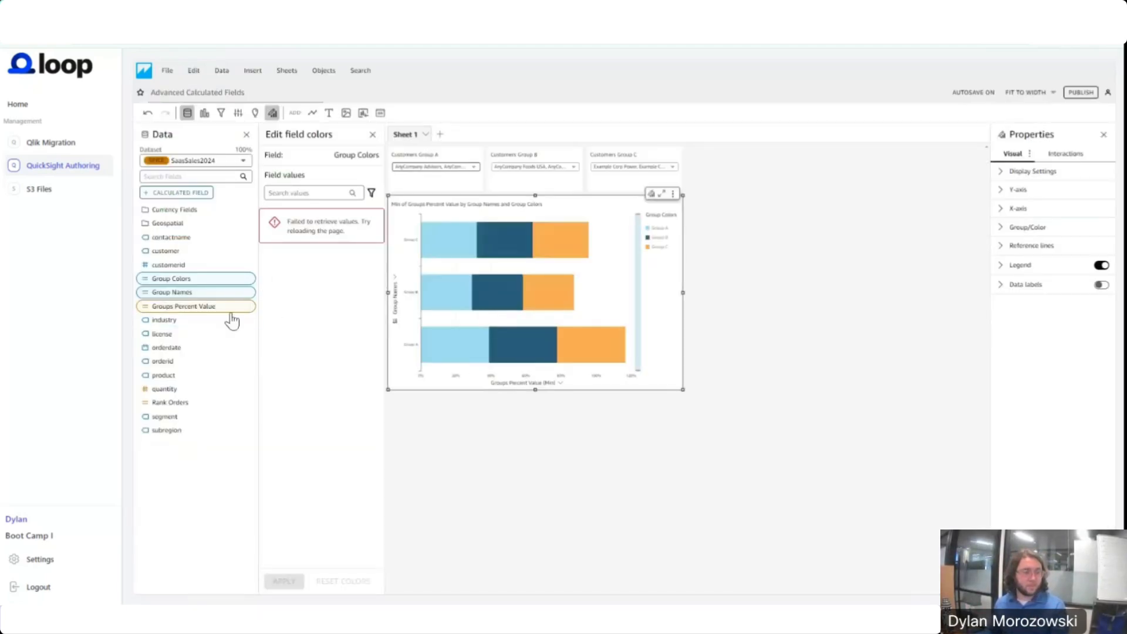
Close the field color editor and reopen it for Group Colors to reload the field values.
left_click(249, 278)
left_click(338, 256)
left_click(370, 136)
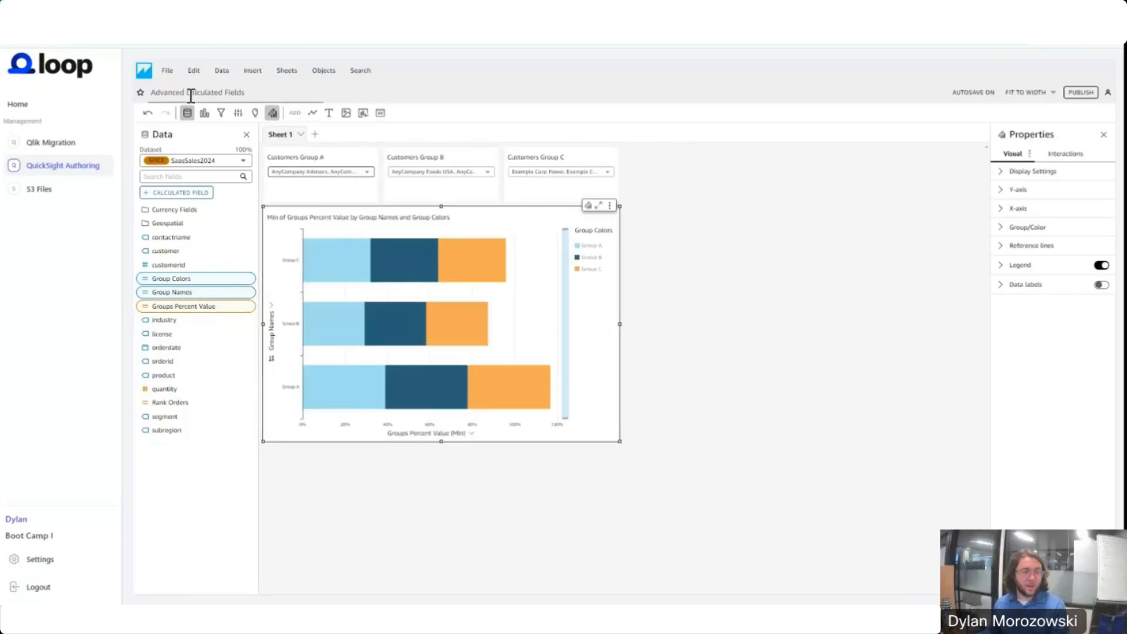
left_click(204, 113)
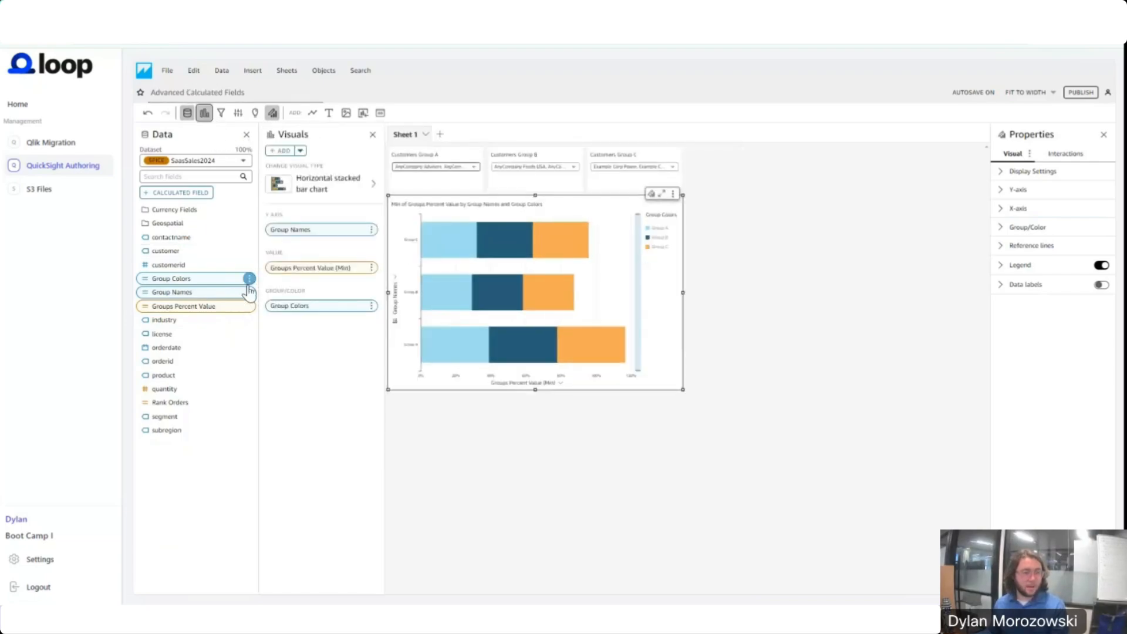
left_click(249, 280)
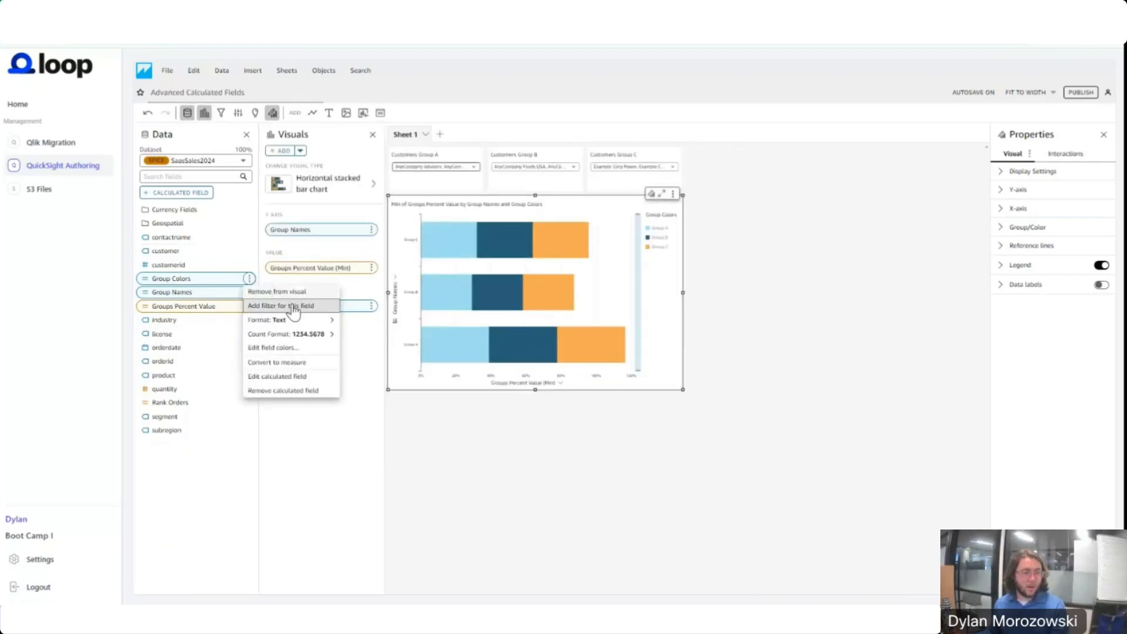
left_click(298, 349)
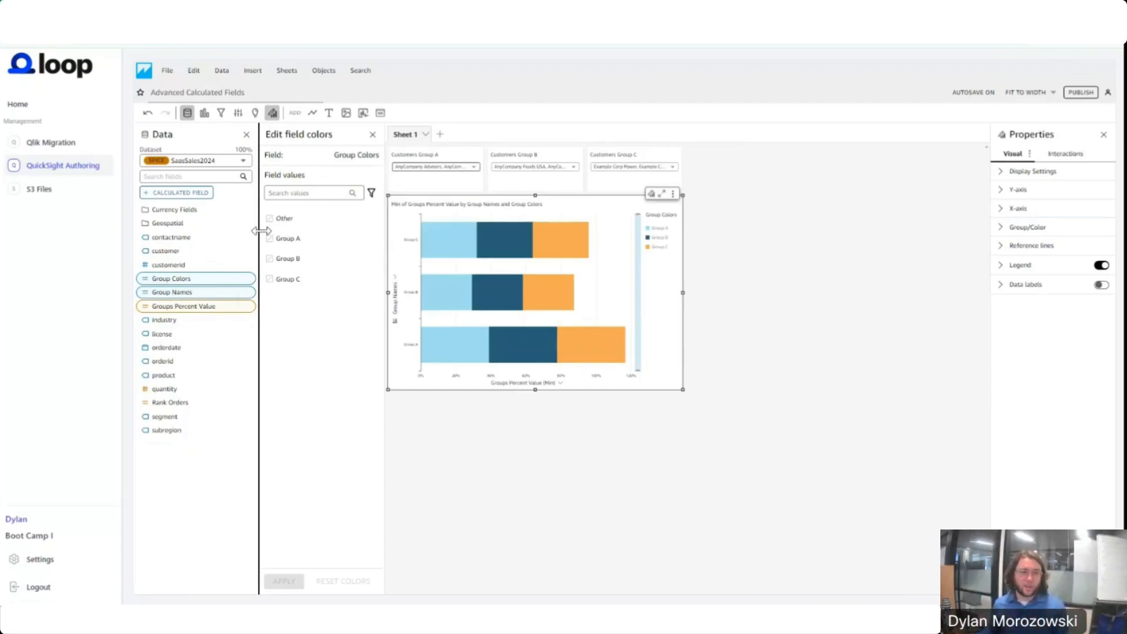
Color Group A pink, Group B green and Group C purple, and apply the field colors.
left_click(271, 242)
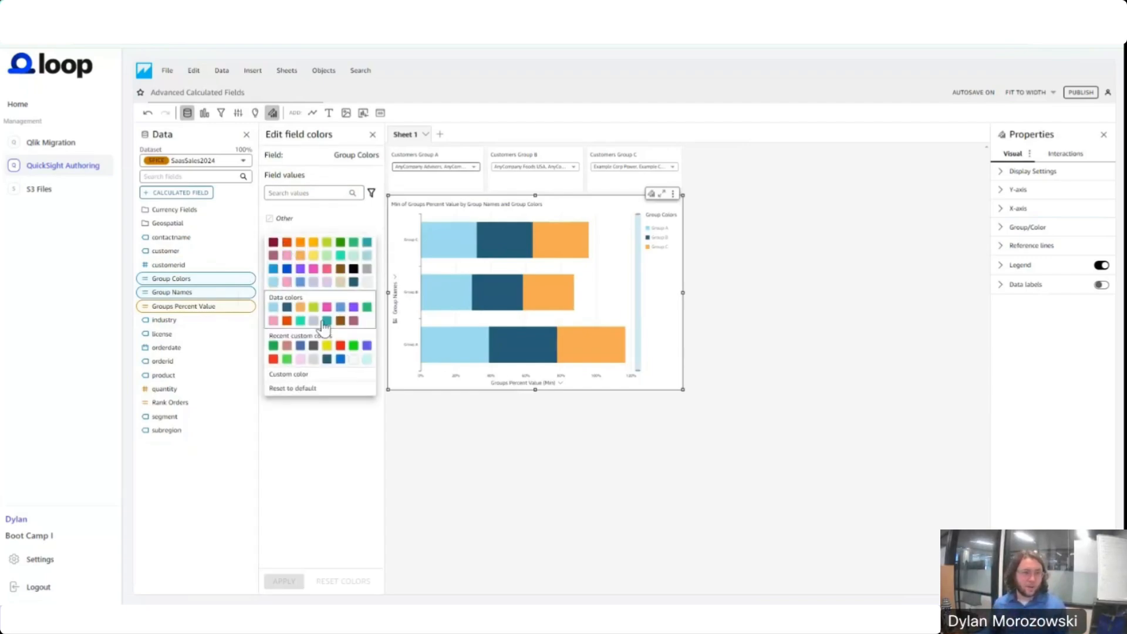
left_click(314, 274)
left_click(271, 258)
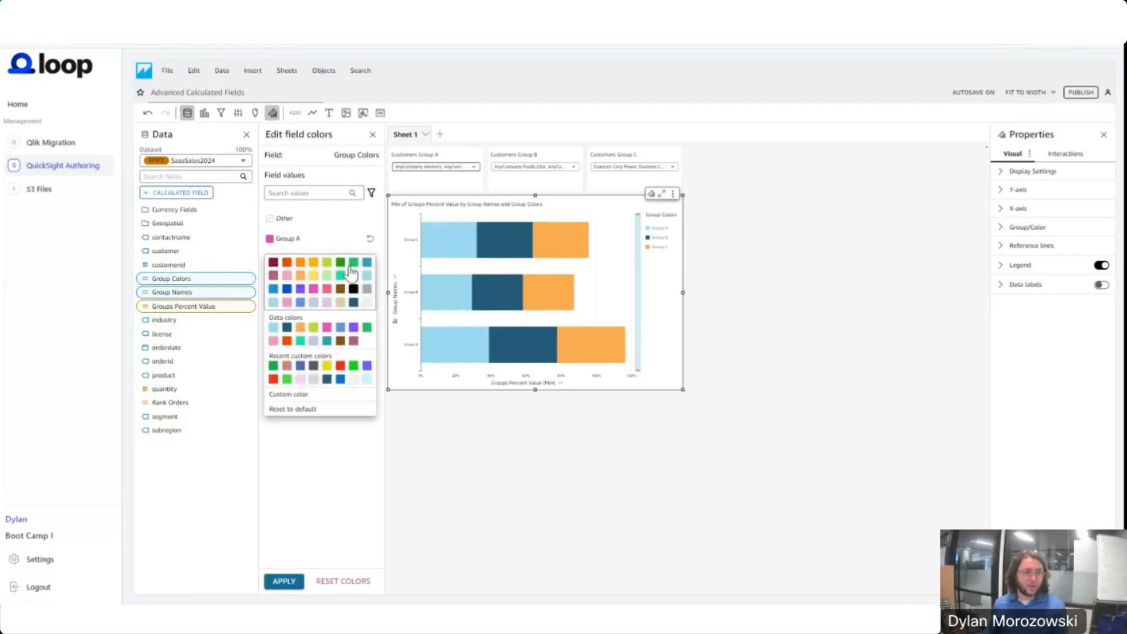
left_click(353, 263)
left_click(270, 279)
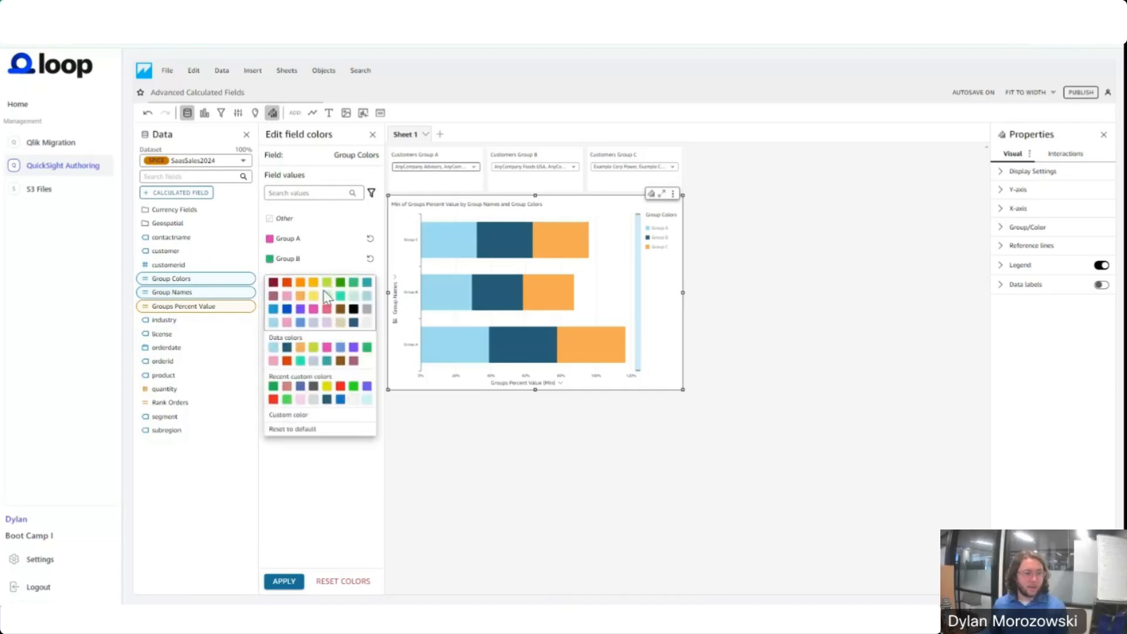
left_click(300, 310)
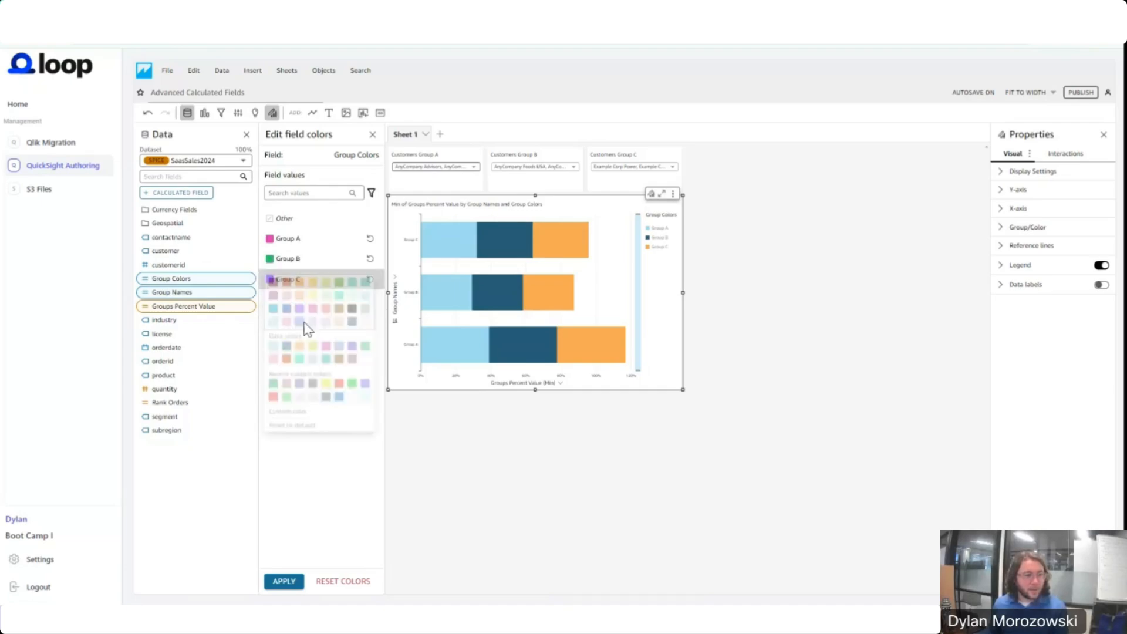
left_click(283, 581)
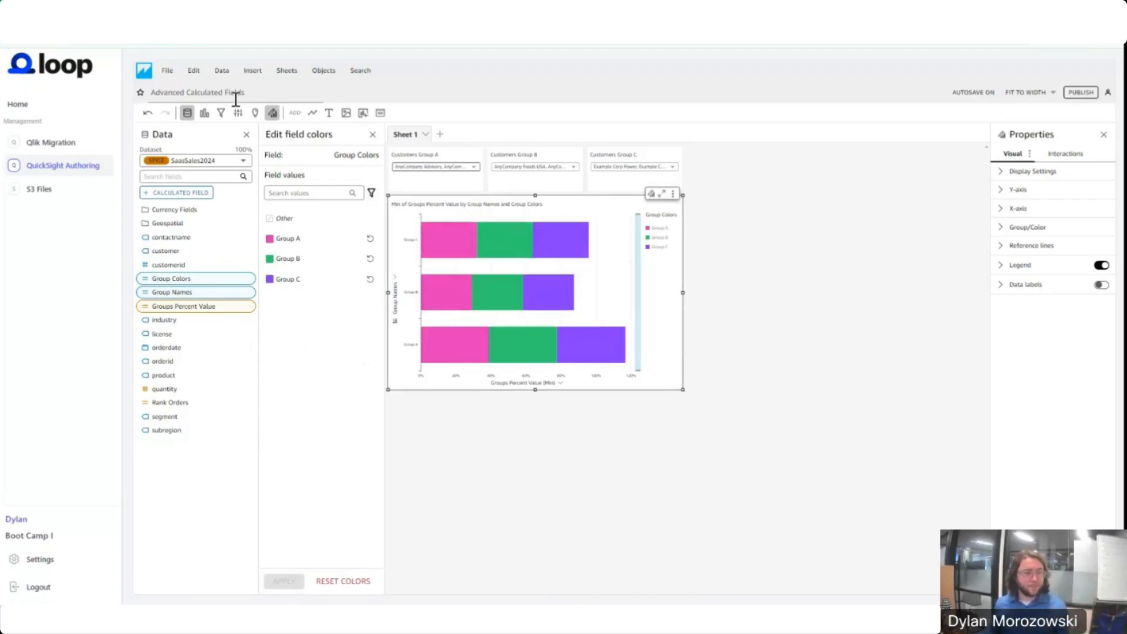
Open the Group Colors formula again and delete its customerid-based ifelse block.
left_click(200, 116)
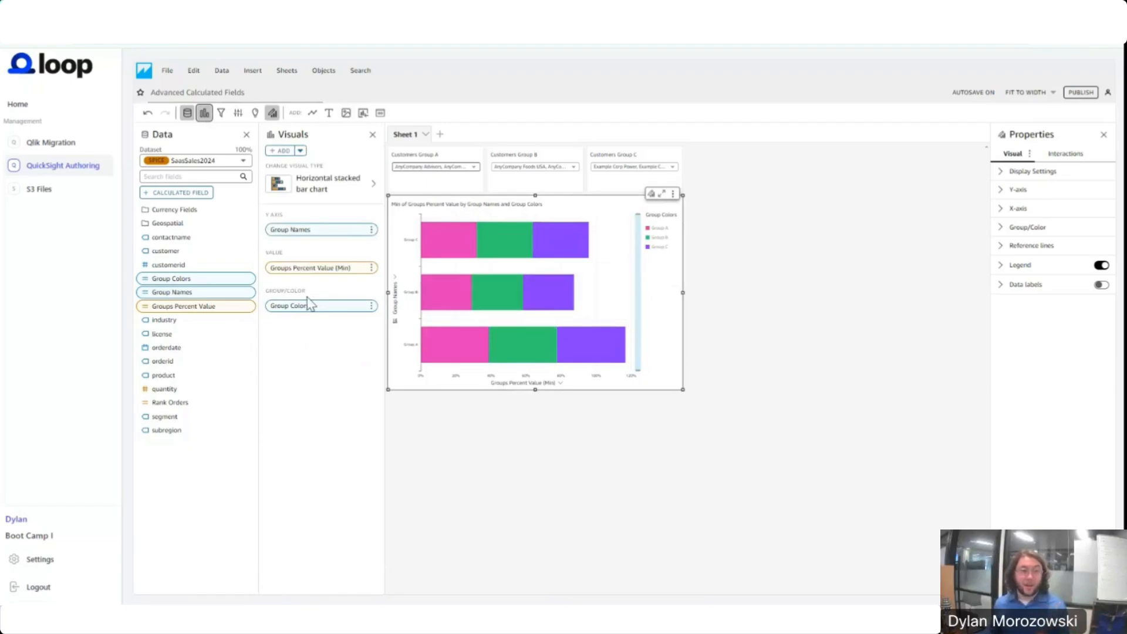
left_click(246, 278)
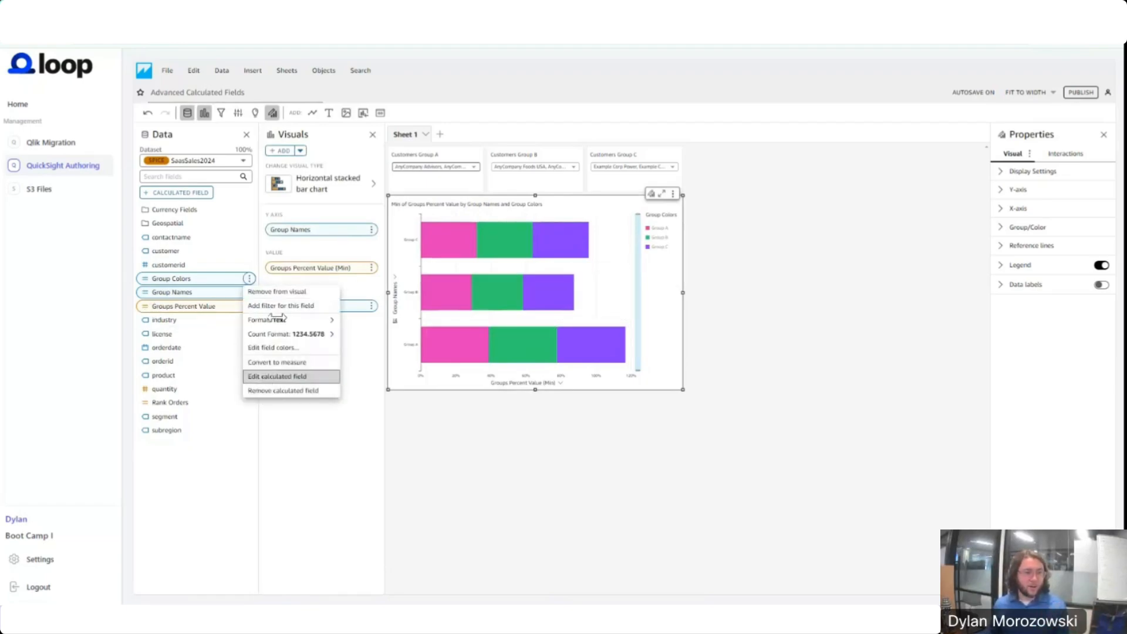
left_click(261, 377)
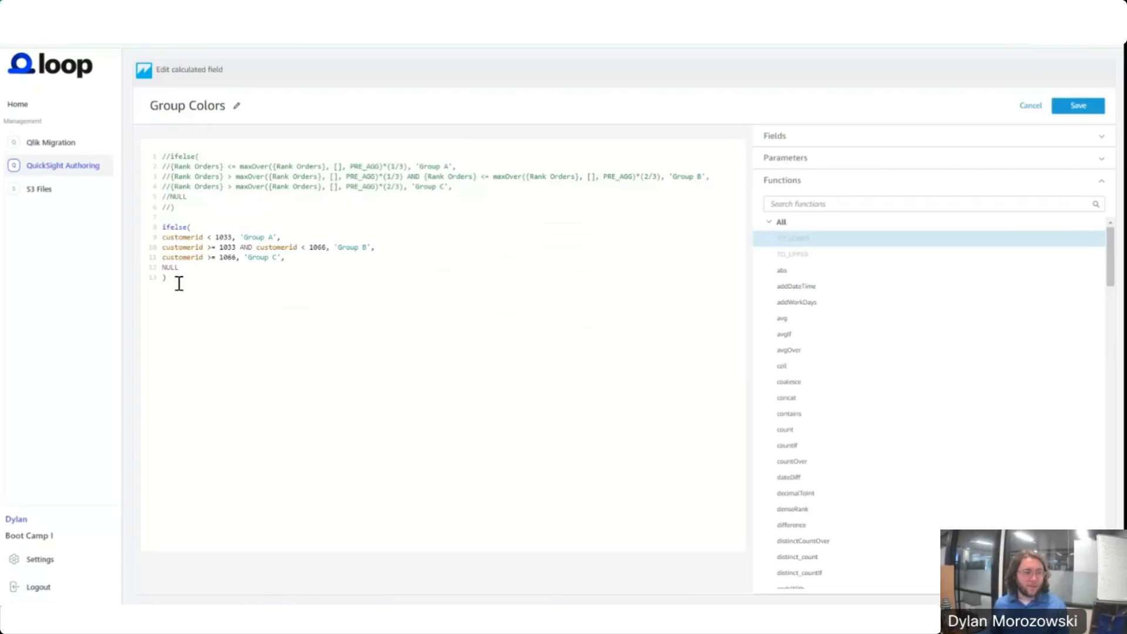
left_click_drag(176, 280, 160, 226)
key("BackSpace")
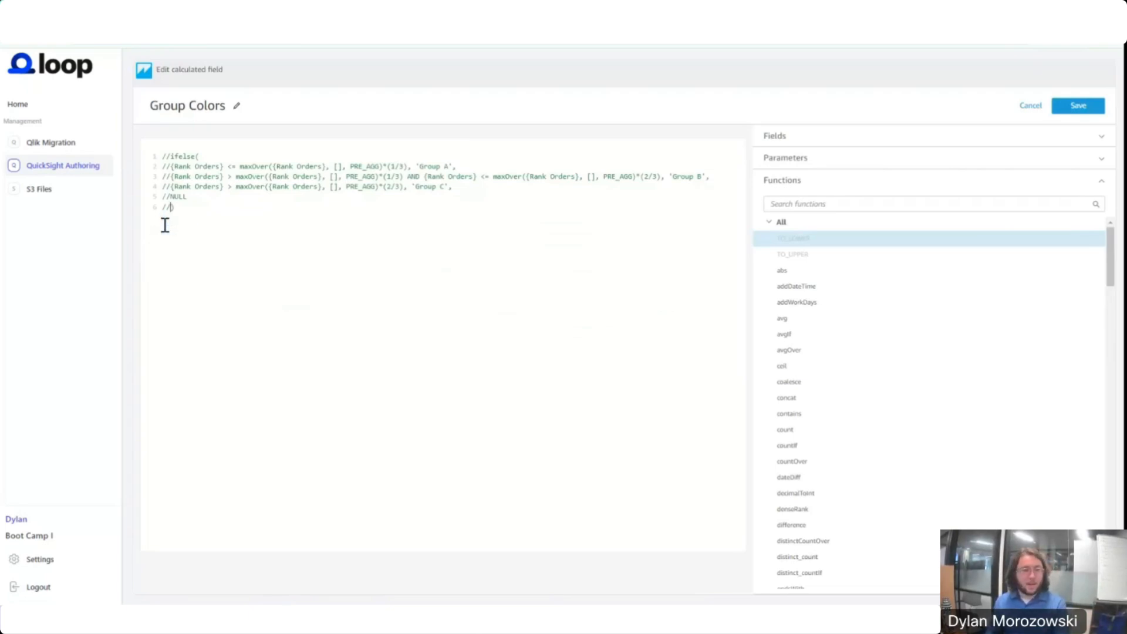
Uncomment all six lines of the Rank Orders ifelse formula and save the Group Colors field.
key("shift+Home")
key("ctrl+f")
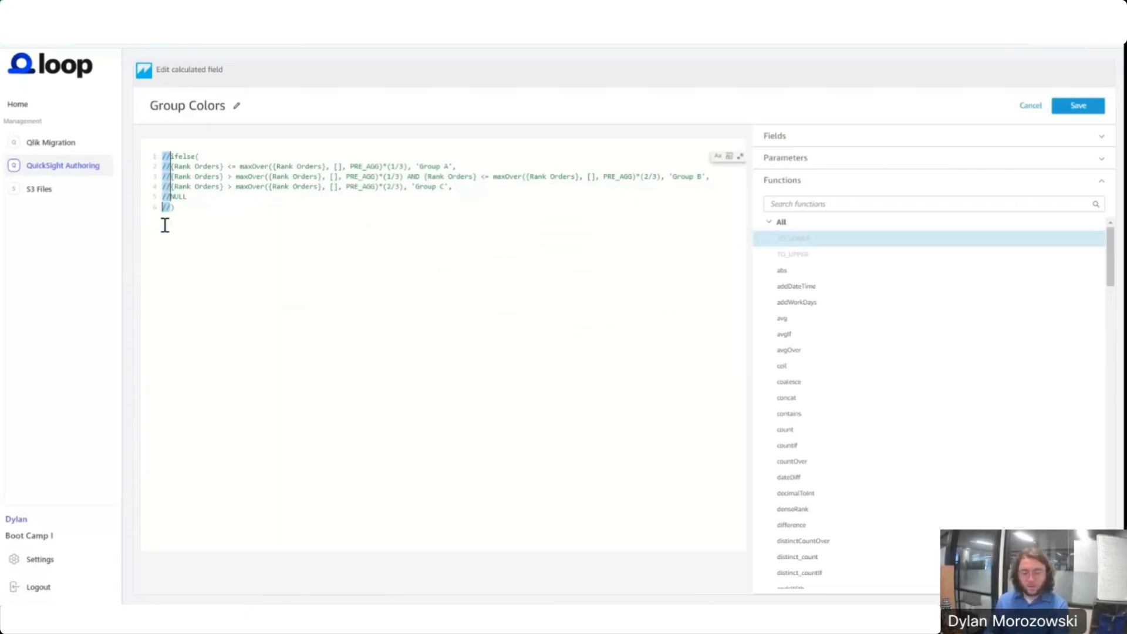
key("BackSpace")
key("Escape")
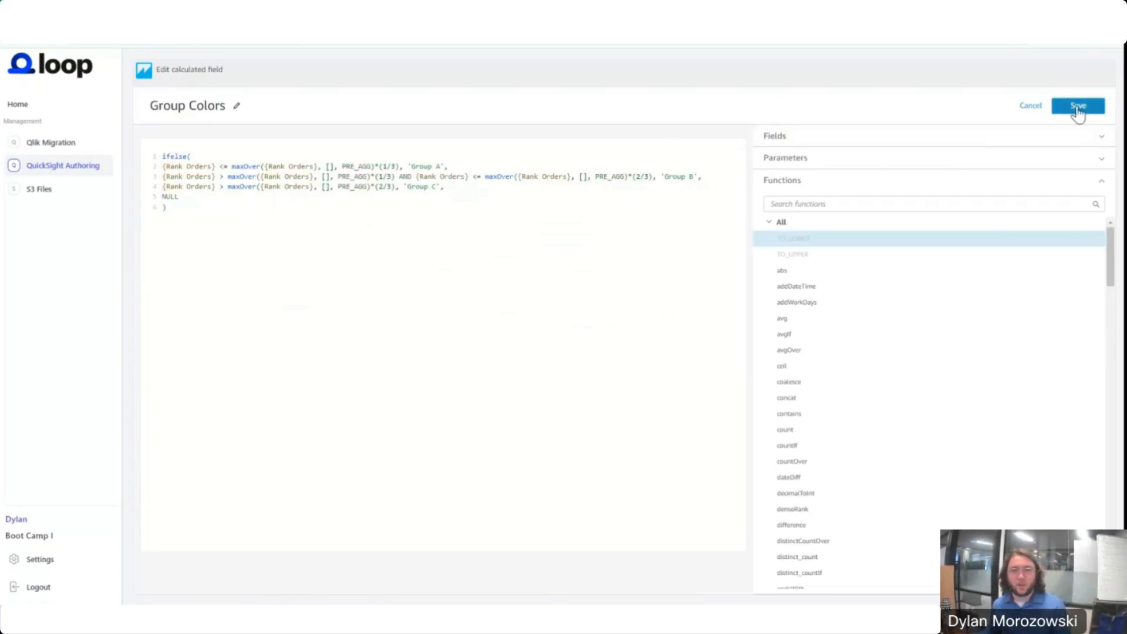
left_click(1078, 109)
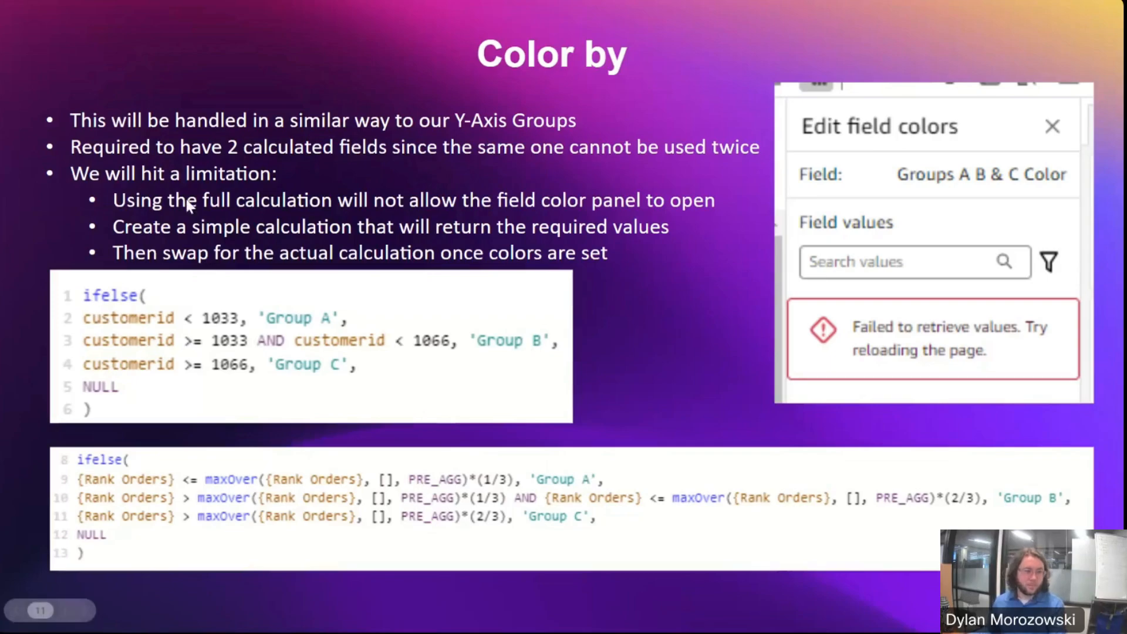
Create and save the calculated field Groups Customer Count, returning each group's PRE_AGG distinctCountOver of customerid for customers in its GroupA, GroupB or GroupC parameter.
left_click(64, 611)
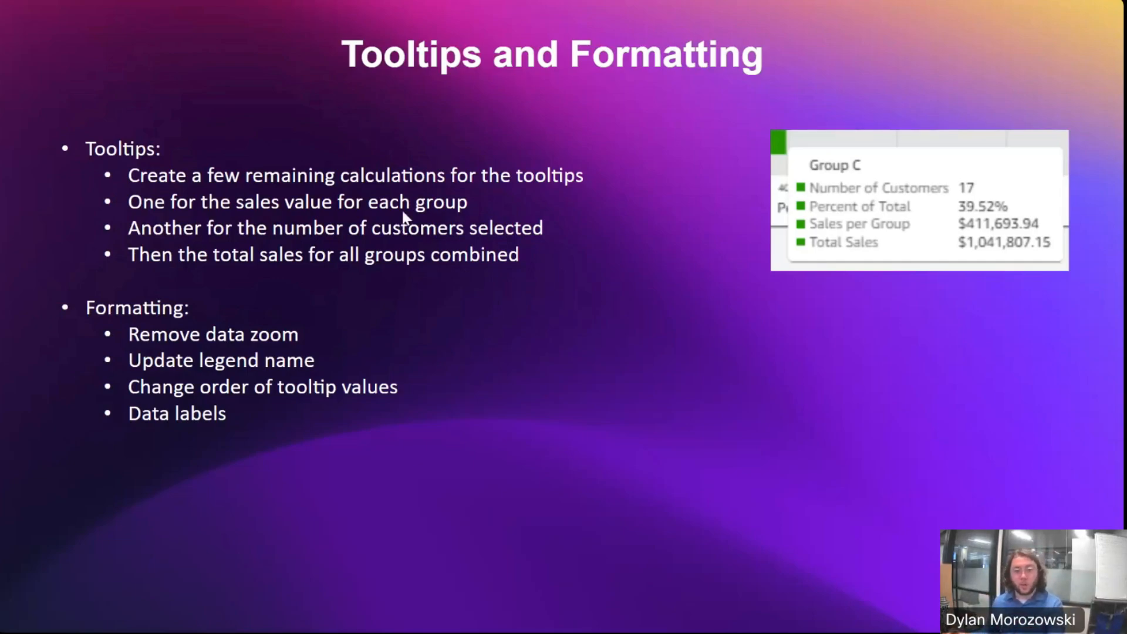
key("alt+Tab")
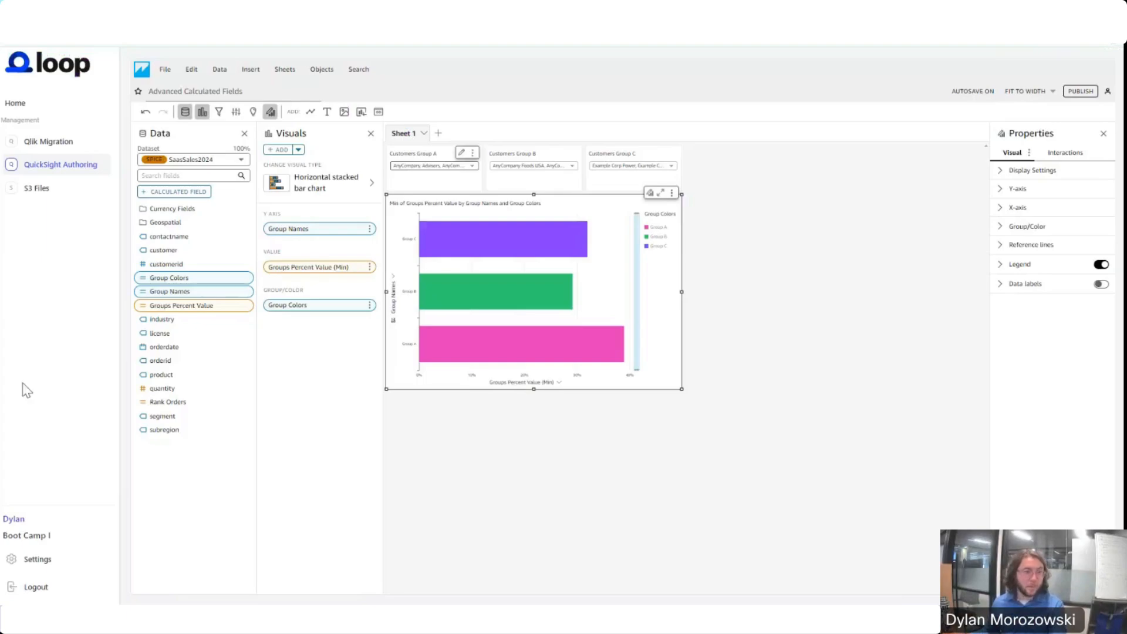
left_click(171, 192)
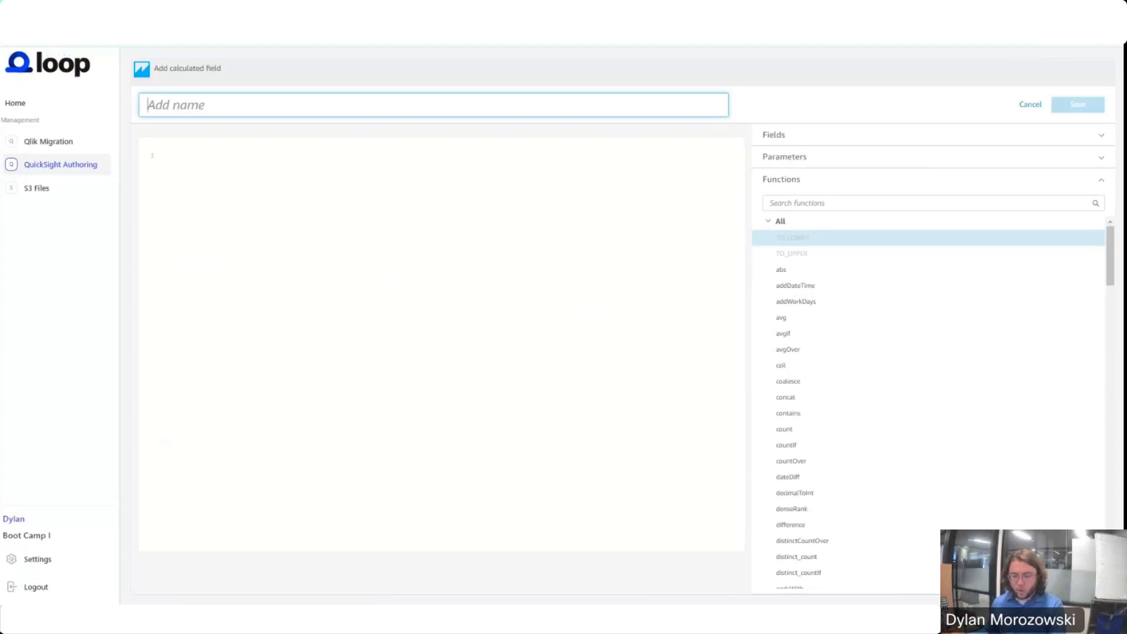
key("alt+Tab")
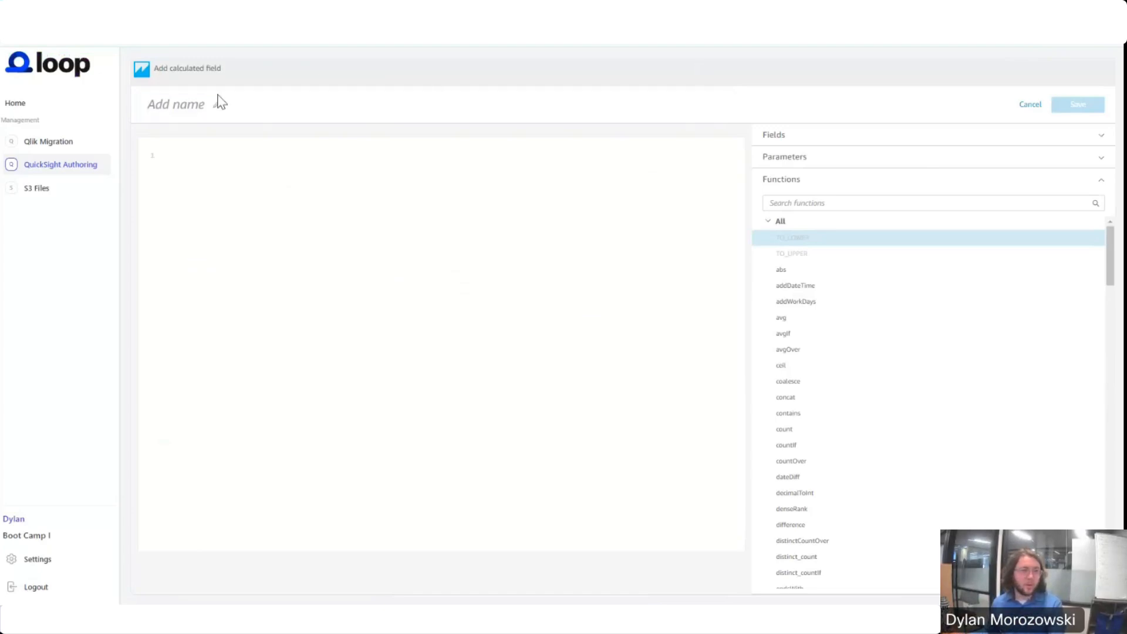
left_click(184, 108)
type("Group")
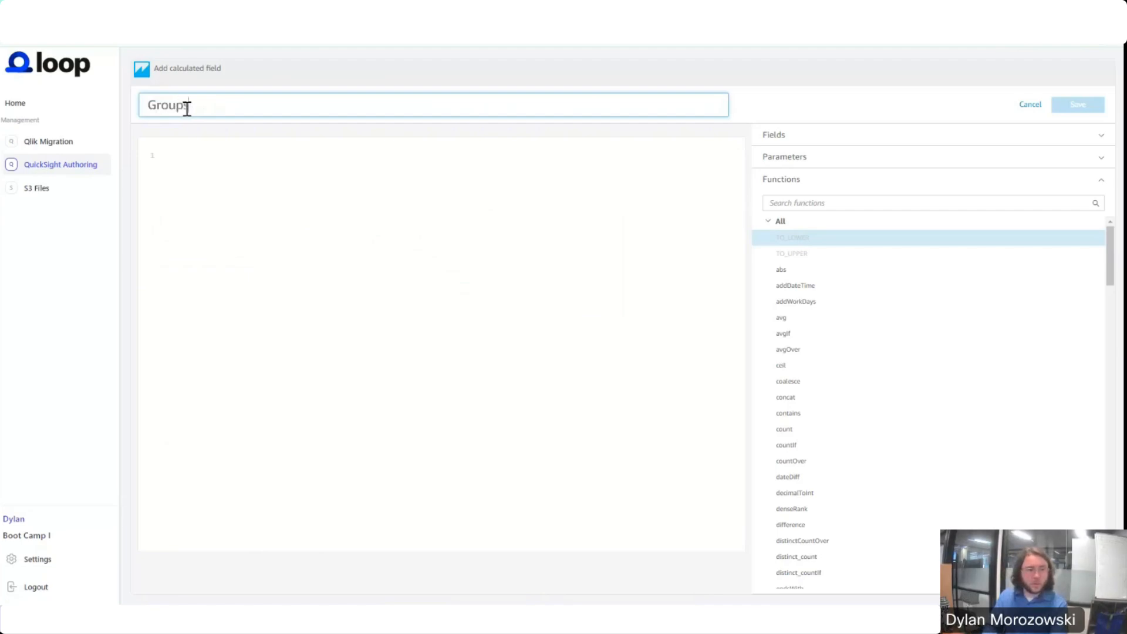
type(" Customer Count")
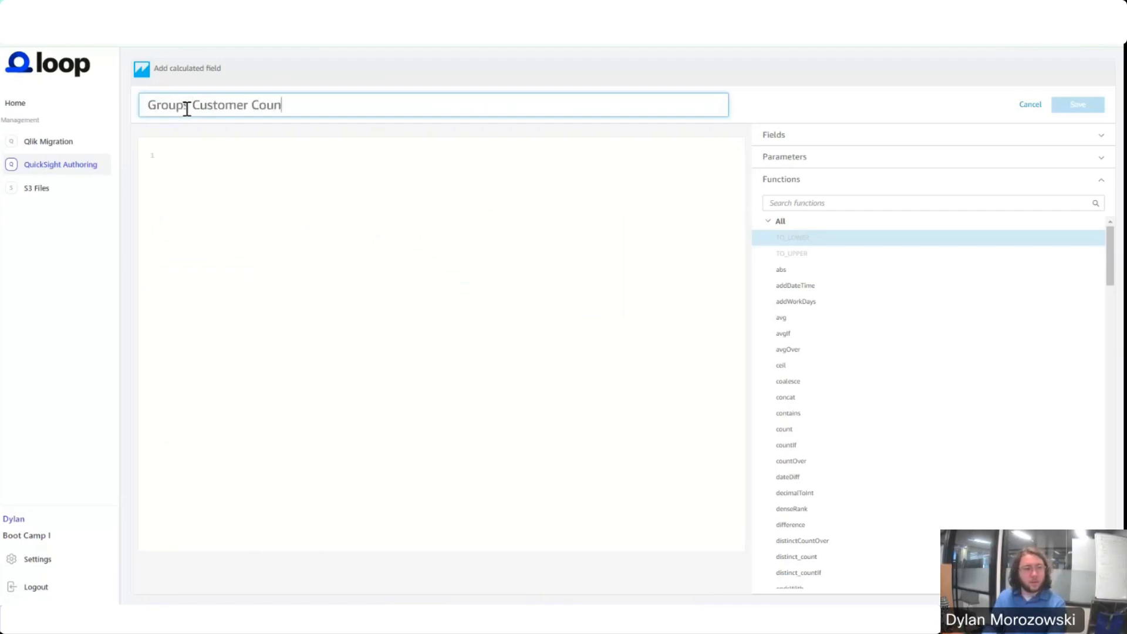
key("Return")
type("ifelse( {Group Names} = 'Group A', distinctCountOver(     ifelse(         in(customer, ${GroupA}) OR in(NULL, ${GroupA}), customerid, NULL     ), [], PRE_AGG), {Group Names} = 'Group B', distinctCountOver(     ifelse(         in(customer, ${GroupB}) OR in(NULL, ${GroupB}), customerid, NULL     ), [], PRE_AGG), {Group Names} = 'Group C', distinctCountOver(     ifelse(         in(customer, ${GroupC}) OR in(NULL, ${GroupC}), customerid, NULL     ), [], PRE_AGG), NULL )")
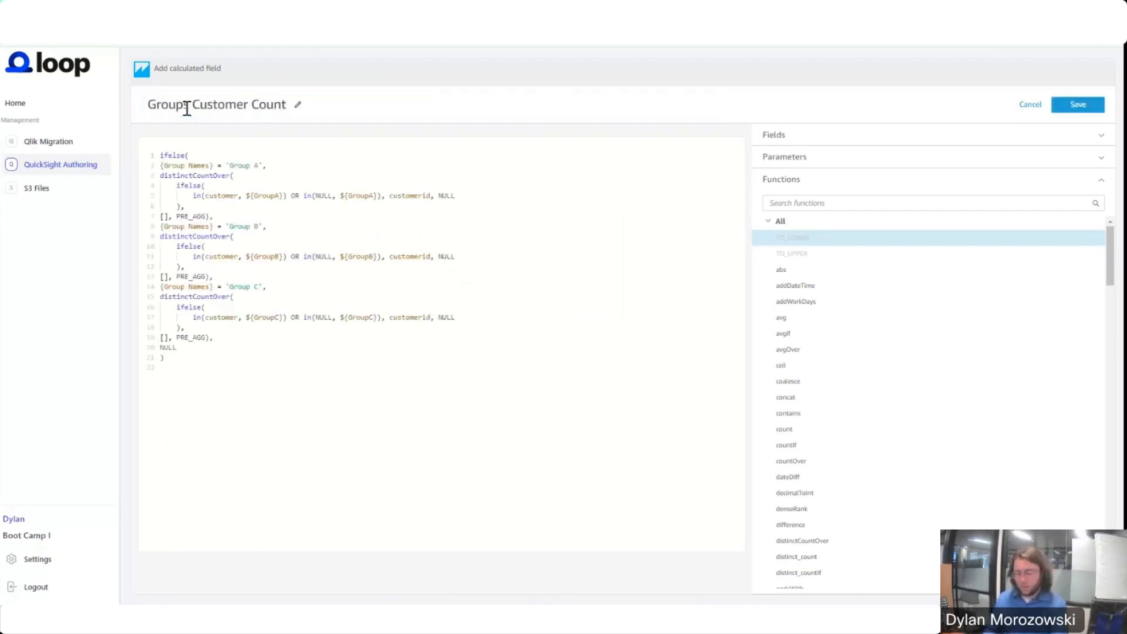
left_click(187, 108)
type("s")
key("Return")
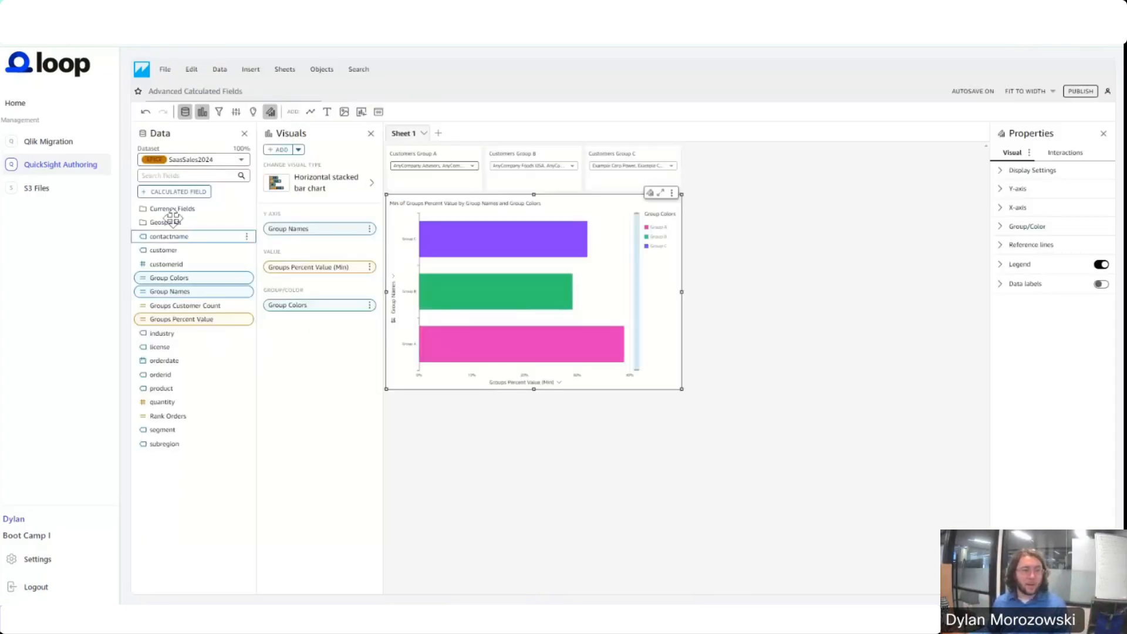
Create and save the calculated field Groups Value, returning each group's PRE_AGG sumOver of sales for customers in its GroupA, GroupB or GroupC parameter.
left_click(176, 192)
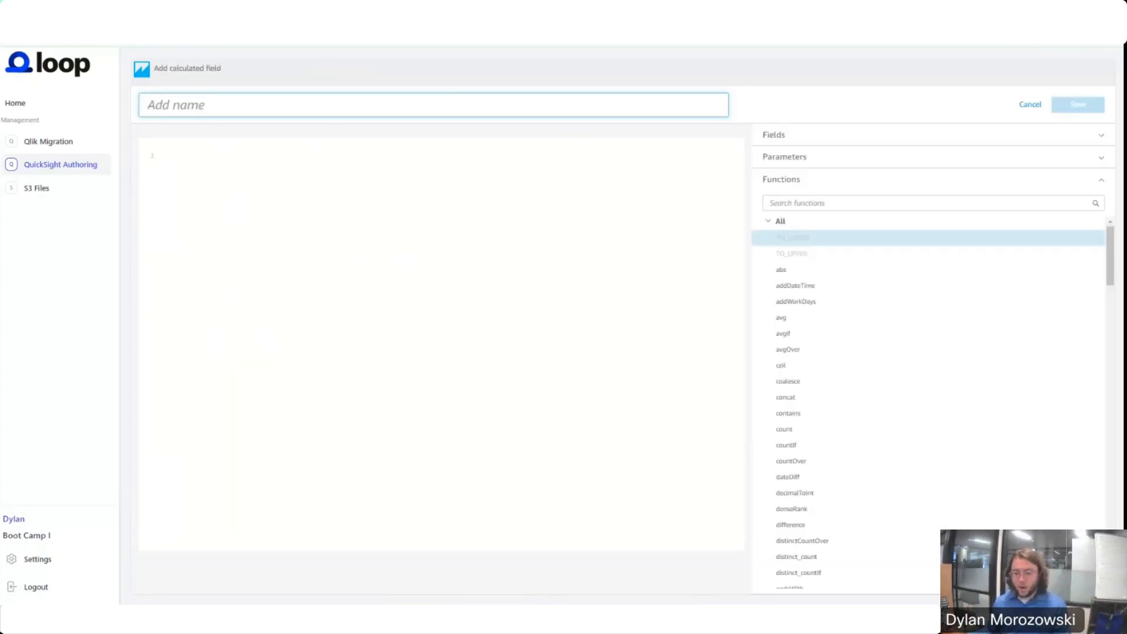
left_click(176, 192)
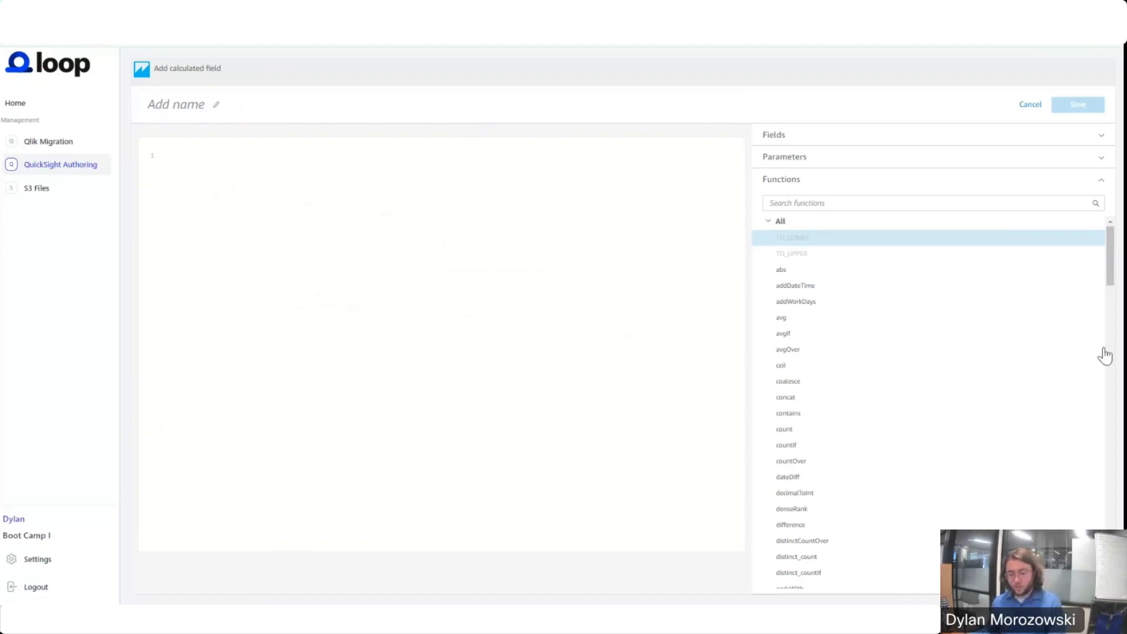
left_click(201, 105)
type("Grou")
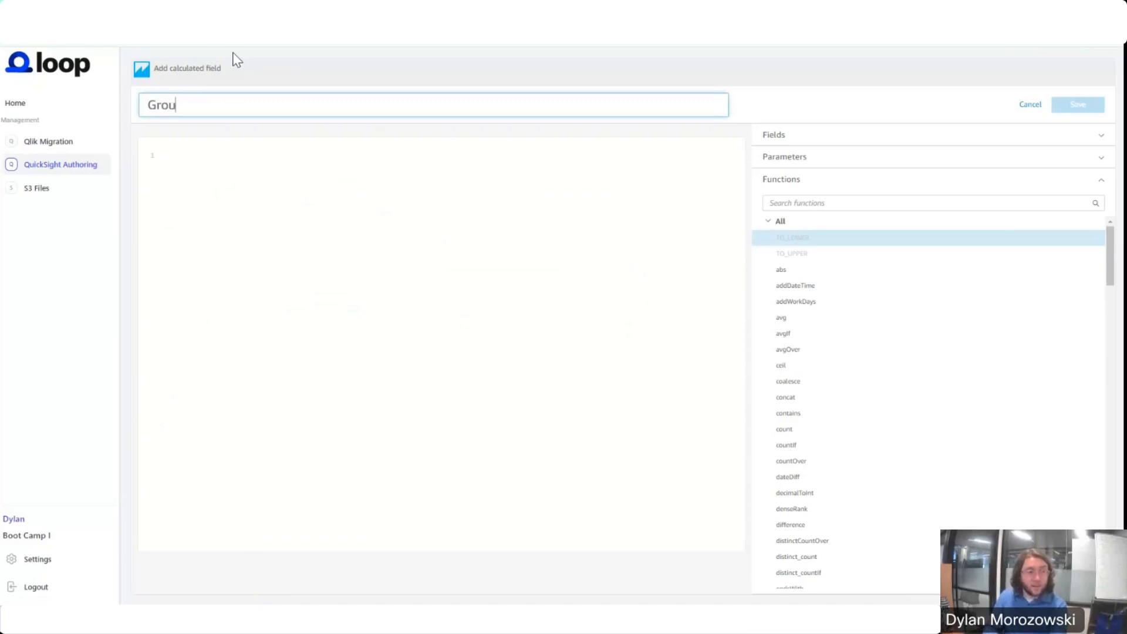
type("p ")
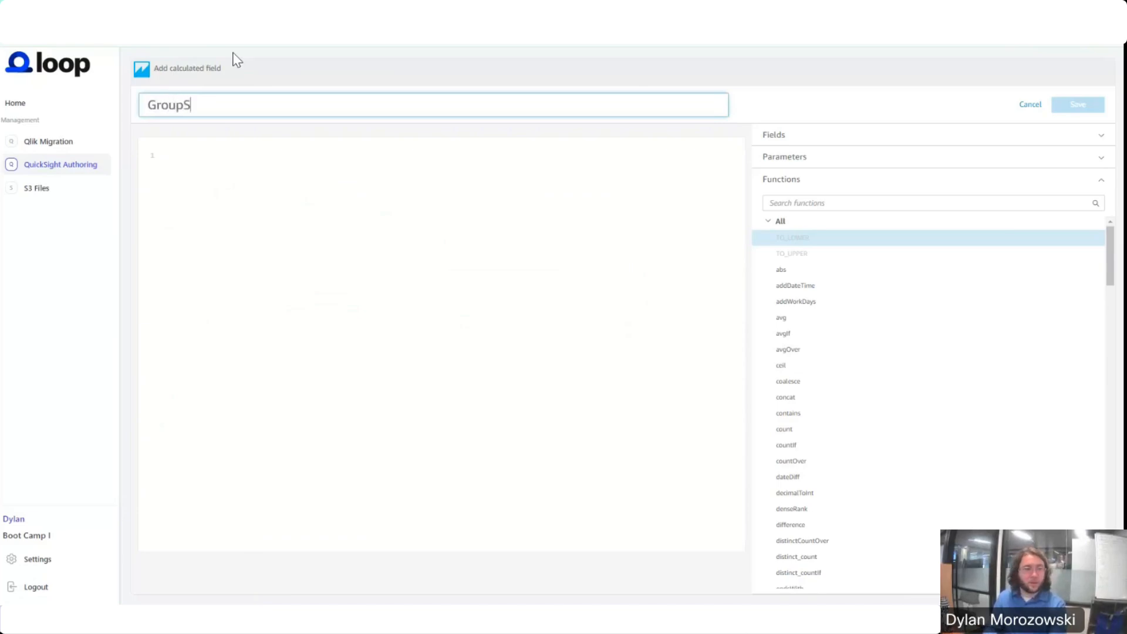
type(" Valu")
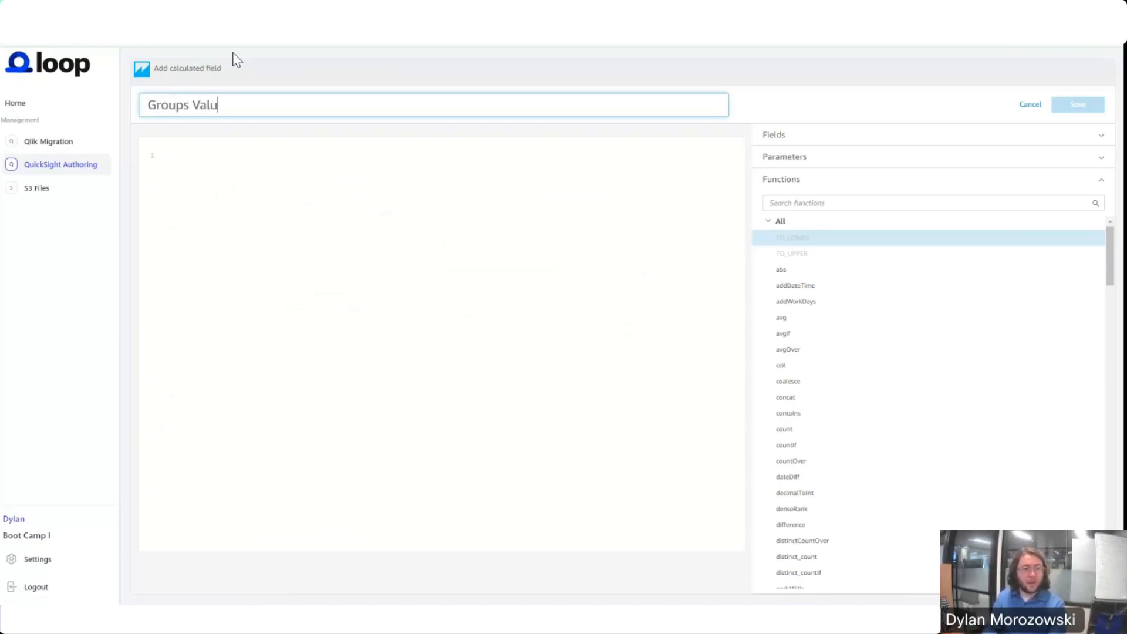
type("e")
key("Return")
type("ifelse( {Group Names} = 'Group A', sumOver(     ifelse(         in(customer, ${GroupA}) OR in(NULL, ${GroupA}), sales, NULL     ), [], PRE_AGG), {Group Names} = 'Group B', sumOver(     ifelse(         in(customer, ${GroupB}) OR in(NULL, ${GroupB}), sales, NULL     ), [], PRE_AGG), {Group Names} = 'Group C', sumOver(     ifelse(         in(customer, ${GroupC}) OR in(NULL, ${GroupC}), sales, NULL     ), [], PRE_AGG), NULL )")
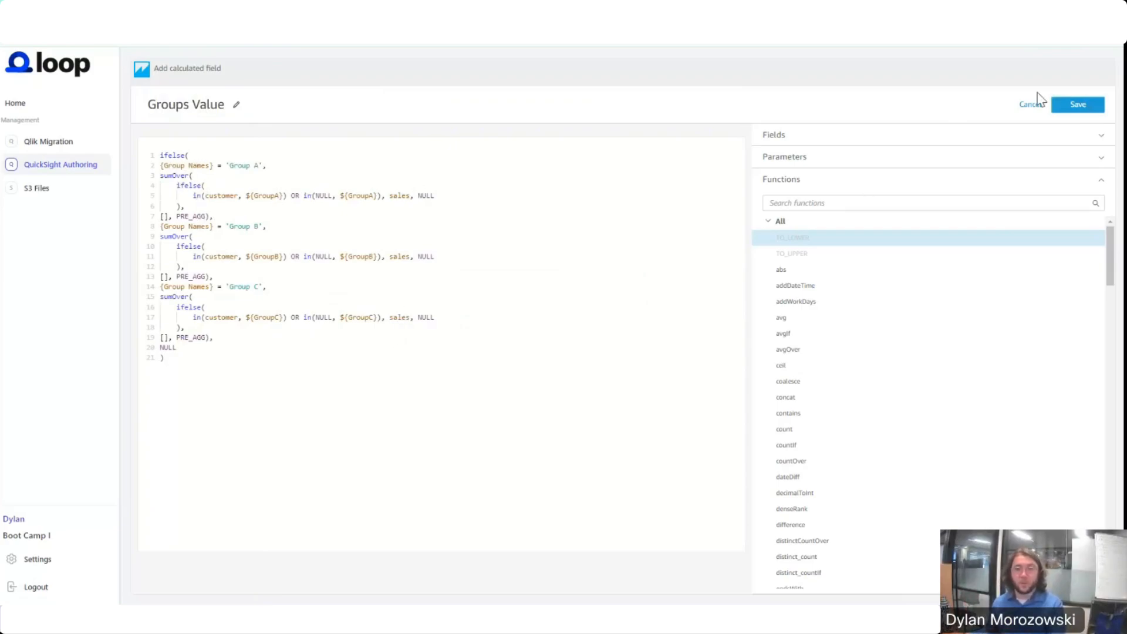
left_click(1075, 106)
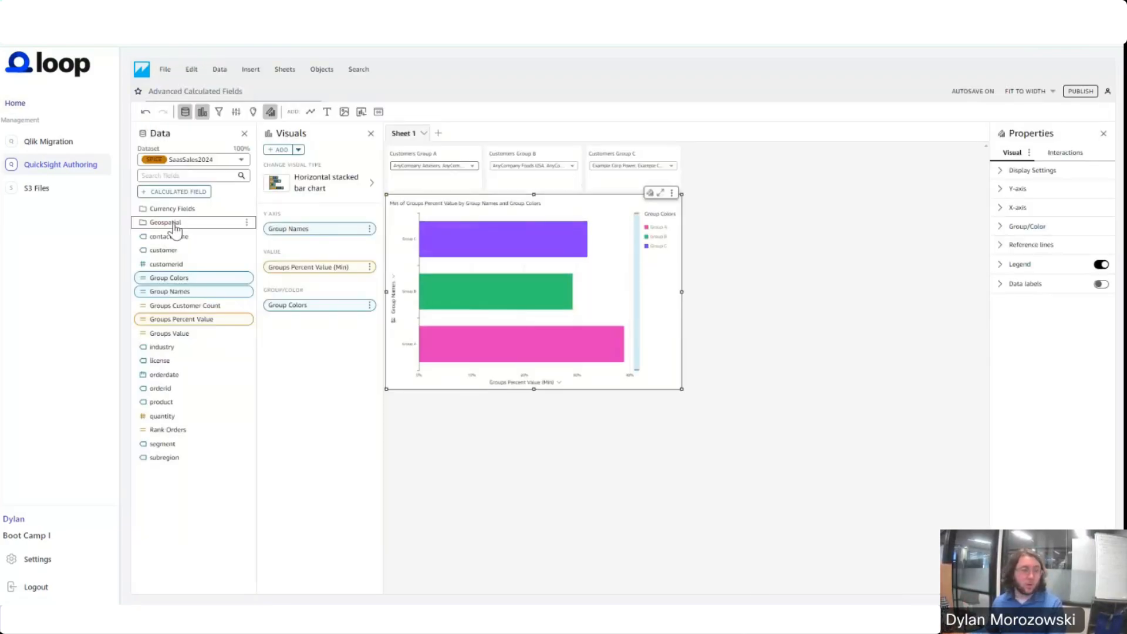
Create and save the calculated field Groups Total with a PRE_AGG sumOver of sales for customers in any of GroupA, GroupB or GroupC.
left_click(196, 191)
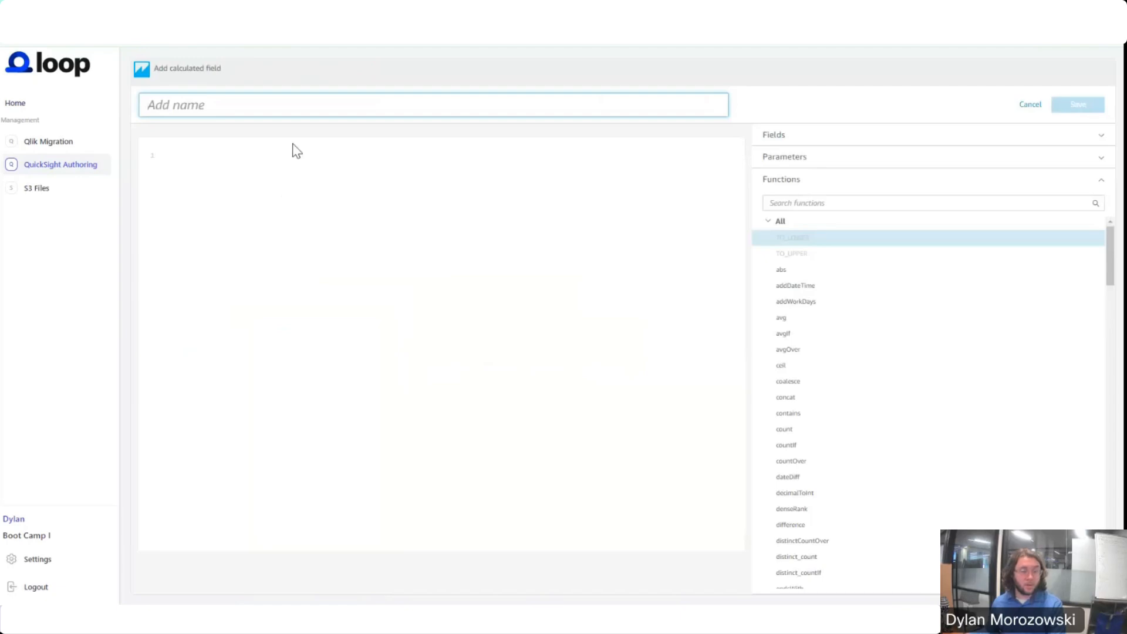
type("Groups Total")
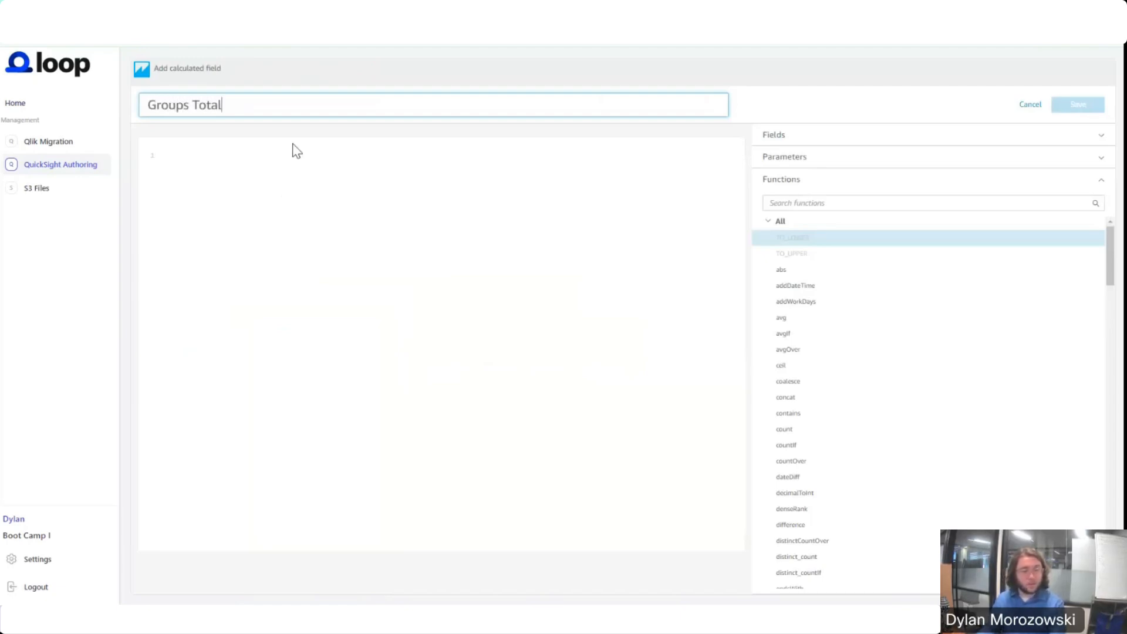
left_click(298, 223)
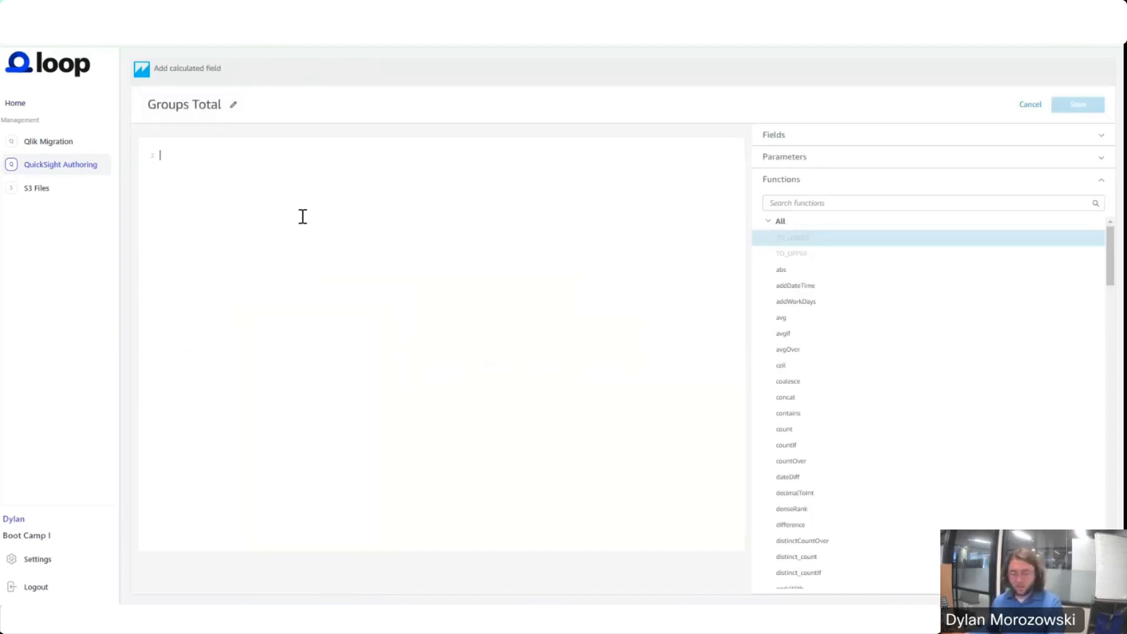
type("sumOver(     ifelse(         (in(customer, ${GroupA}) OR in(NULL, ${GroupA})) OR         (in(customer, ${GroupB}) OR in(NULL, ${GroupB})) OR         (in(customer, ${GroupC}) OR in(NULL, ${GroupC})), sales, NULL     ), [], PRE_AGG)")
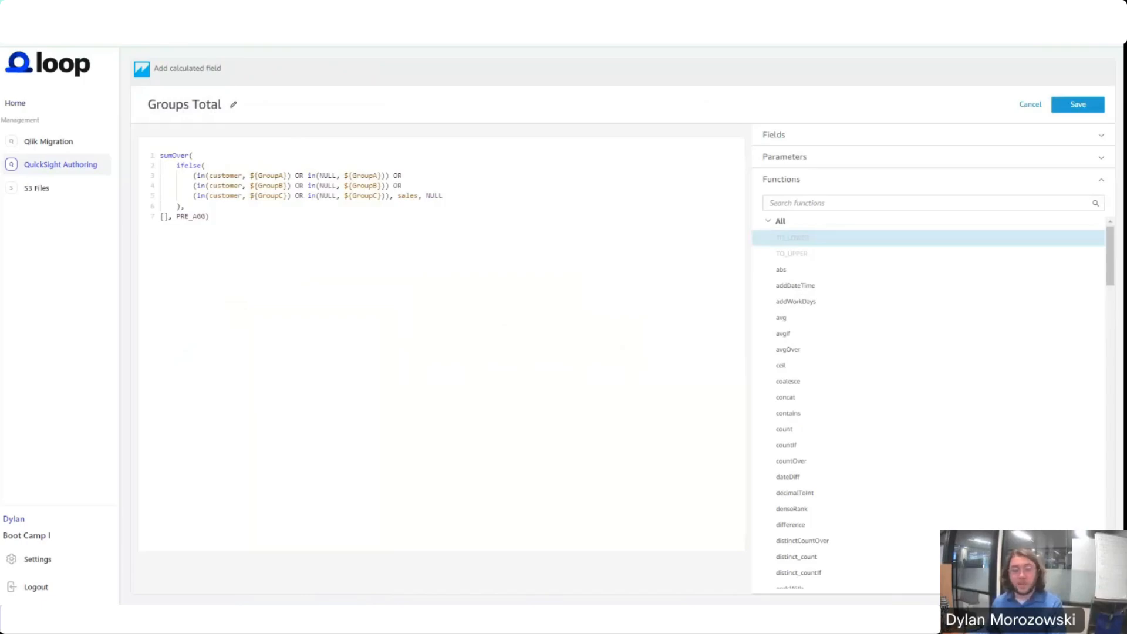
left_click(1071, 115)
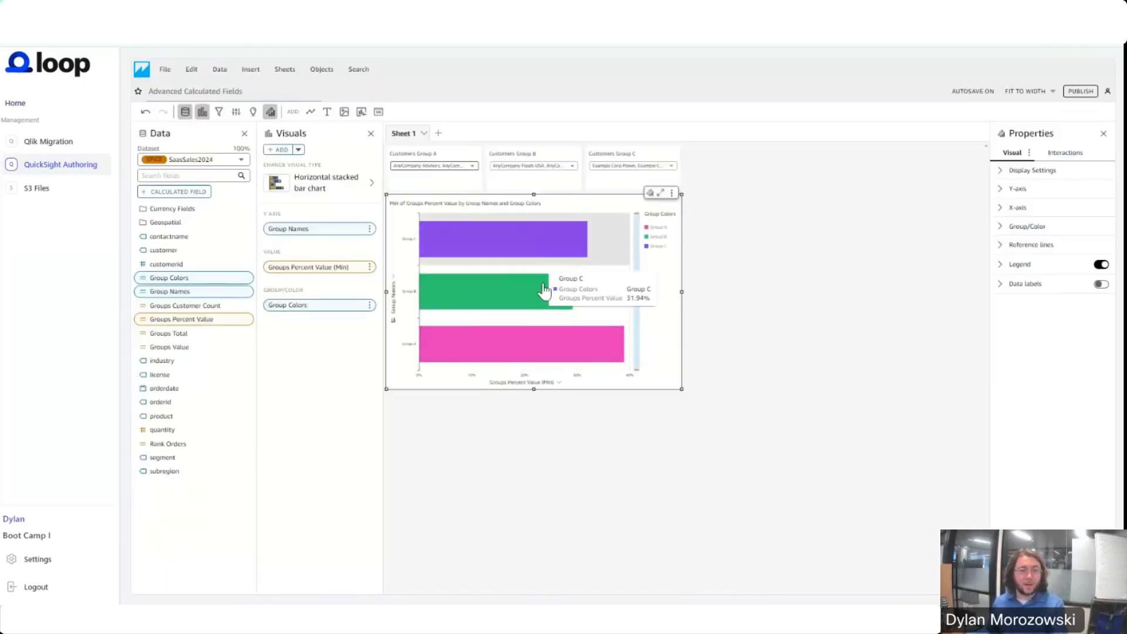
Set the sort order of the chart's Group Names field to Ascending.
left_click(370, 228)
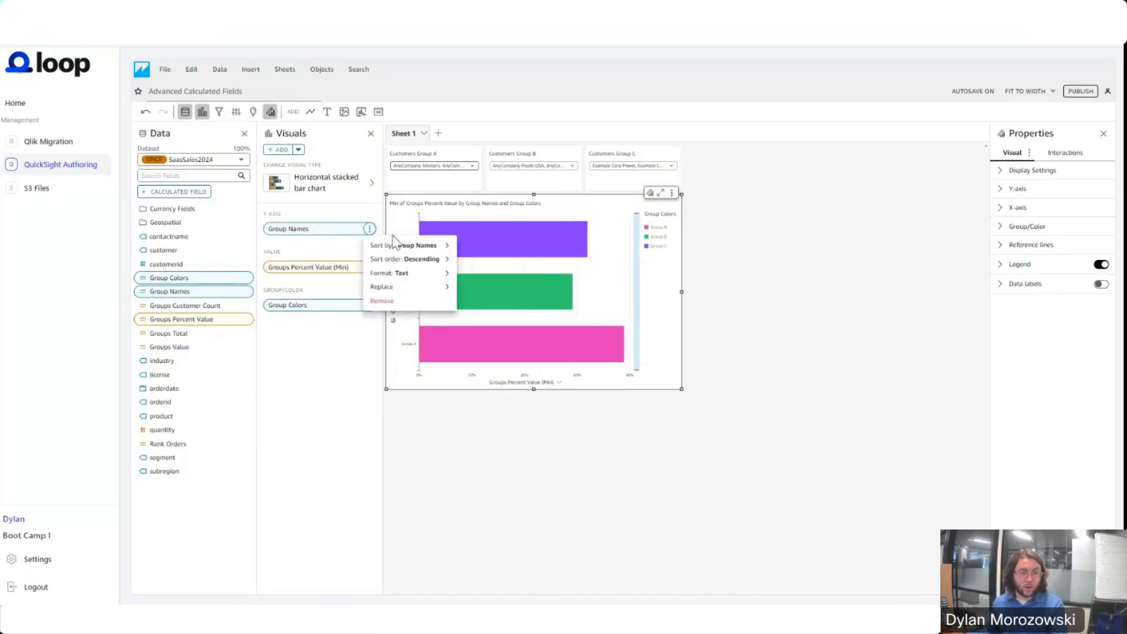
mouse_move(446, 250)
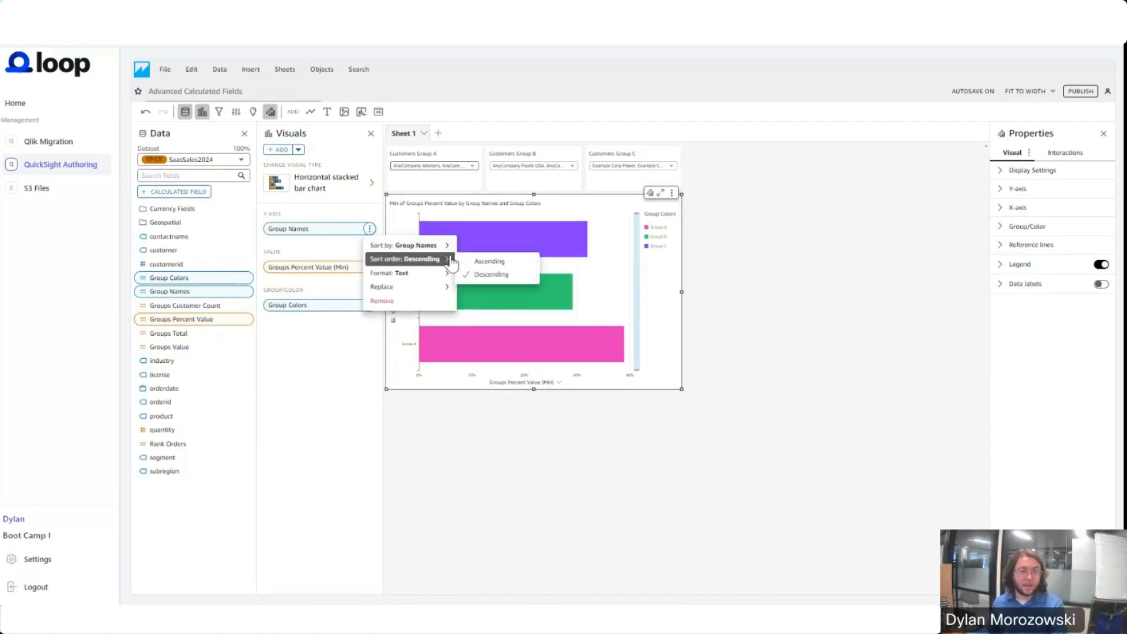
left_click(470, 260)
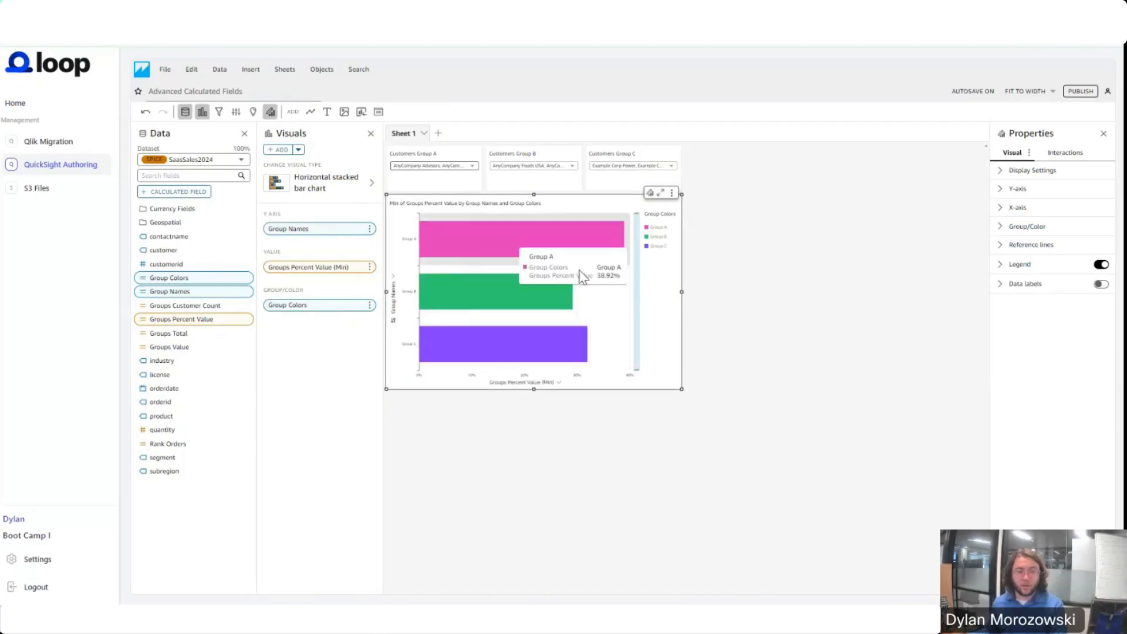
Hide the Y-axis title and sort icon, and set the Y-axis label size to Large.
left_click(1065, 152)
left_click(1012, 152)
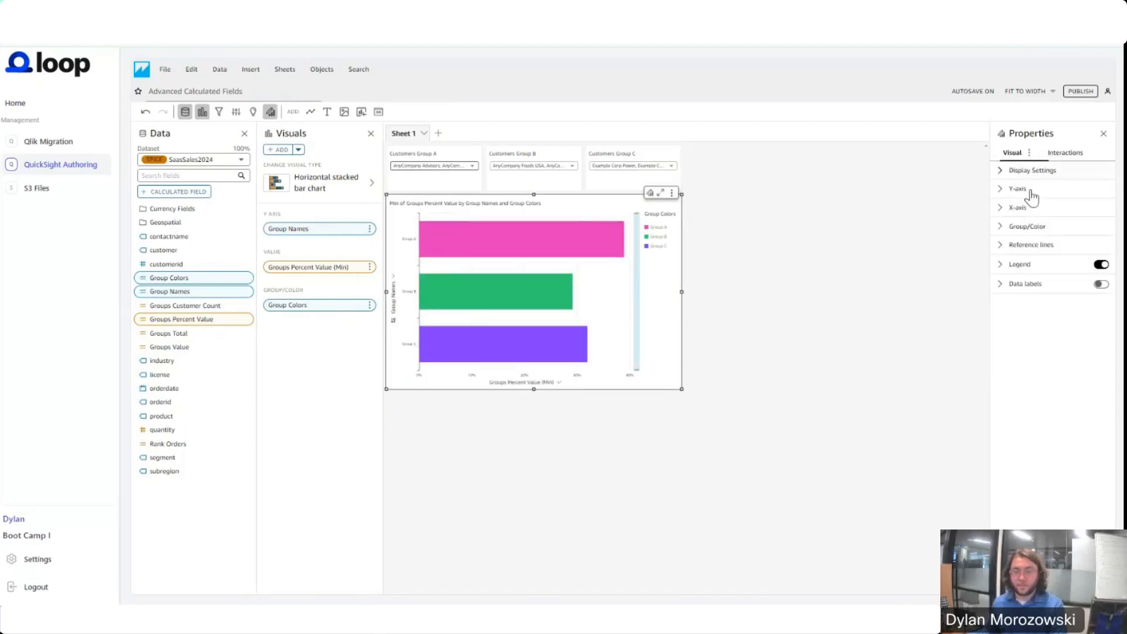
left_click(1018, 189)
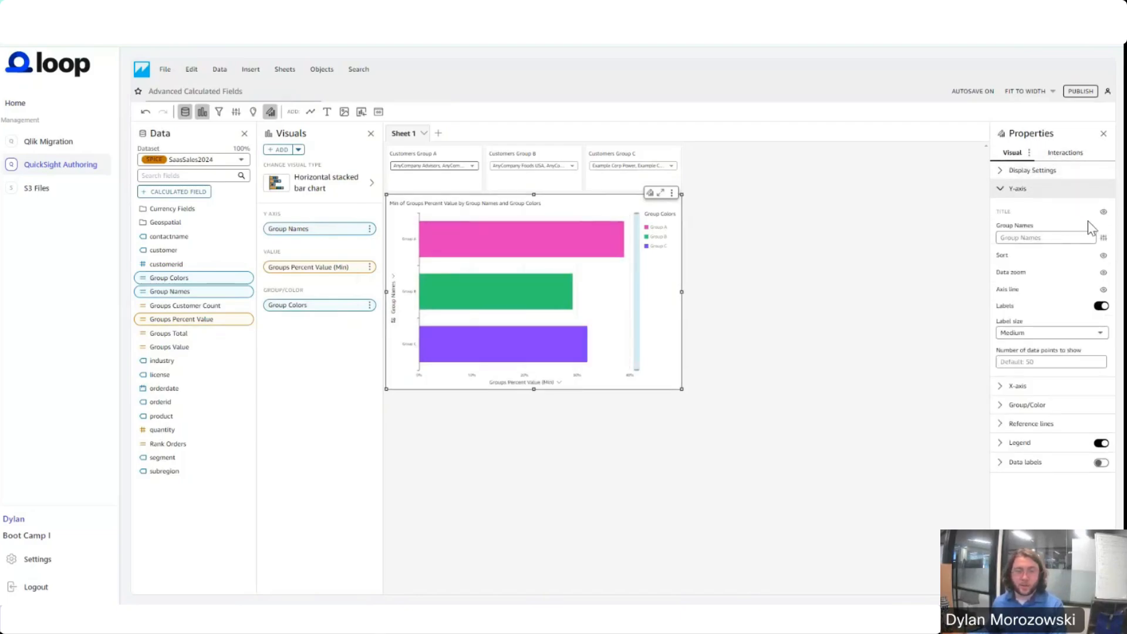
left_click(1103, 211)
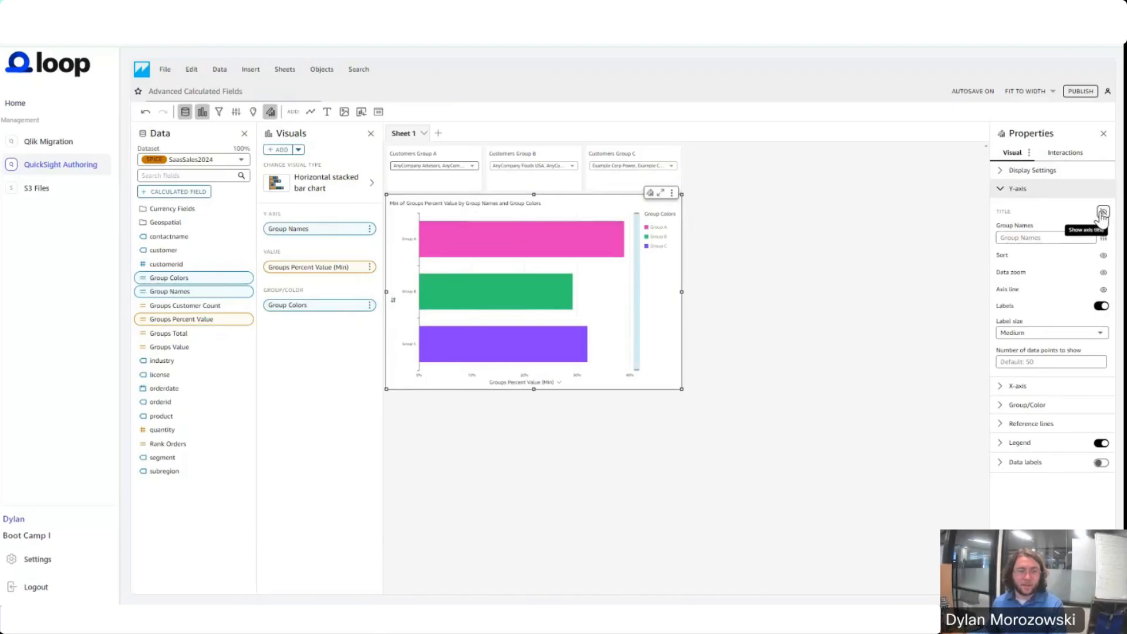
left_click(1103, 255)
left_click(1060, 332)
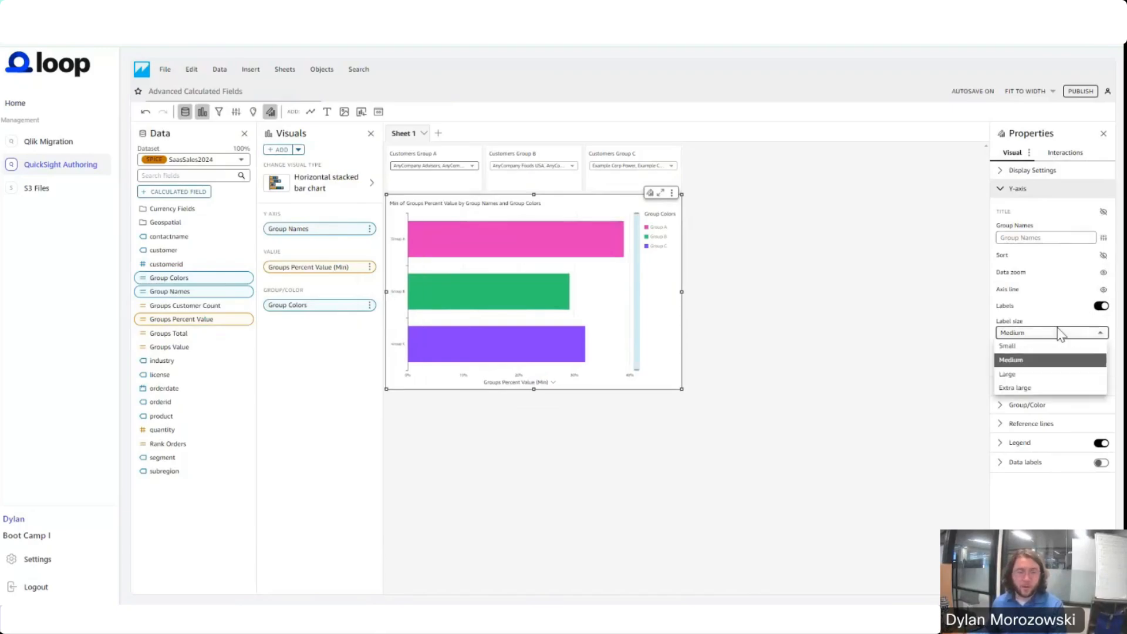
left_click(1024, 374)
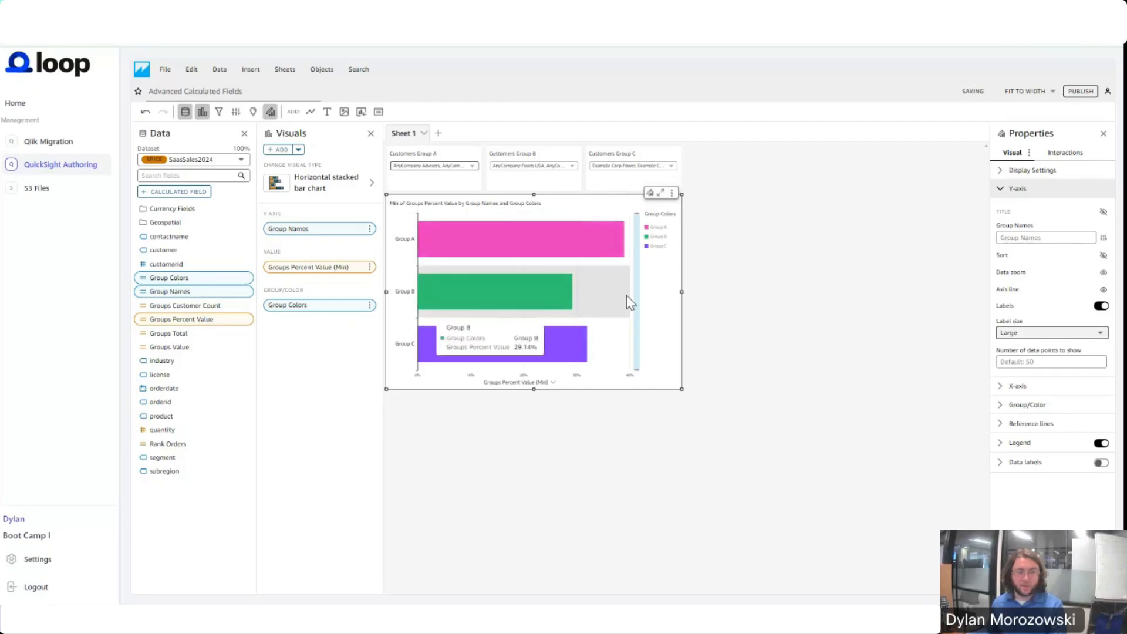
Give the chart's X-axis a custom range from 0 to 2.
left_click(1045, 386)
scroll(1033, 411, "down", 2)
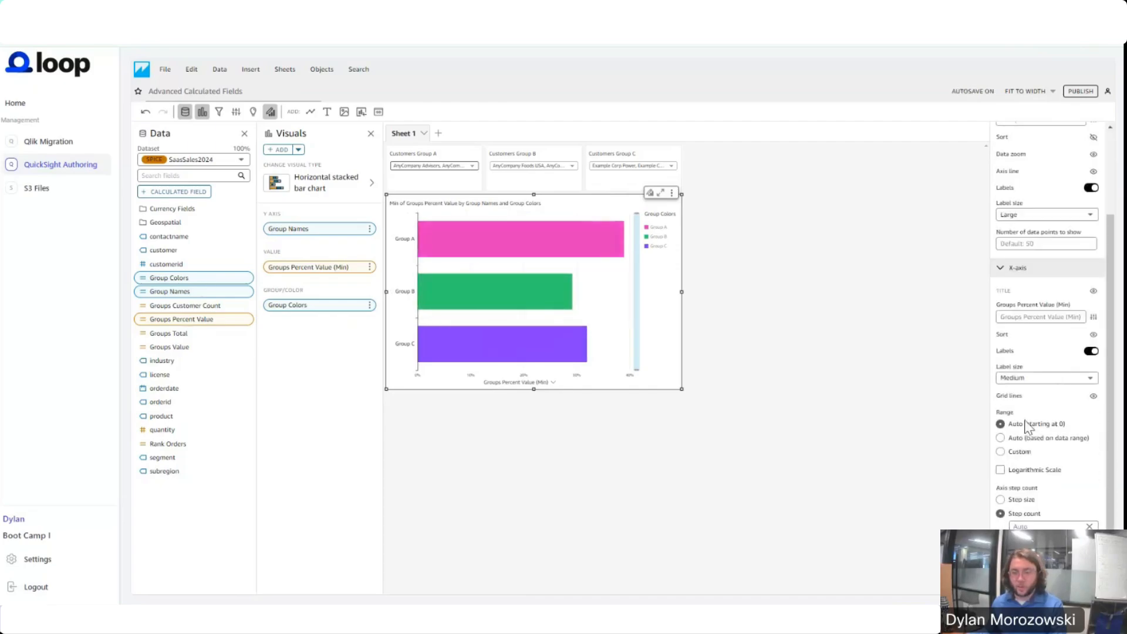
left_click(1000, 453)
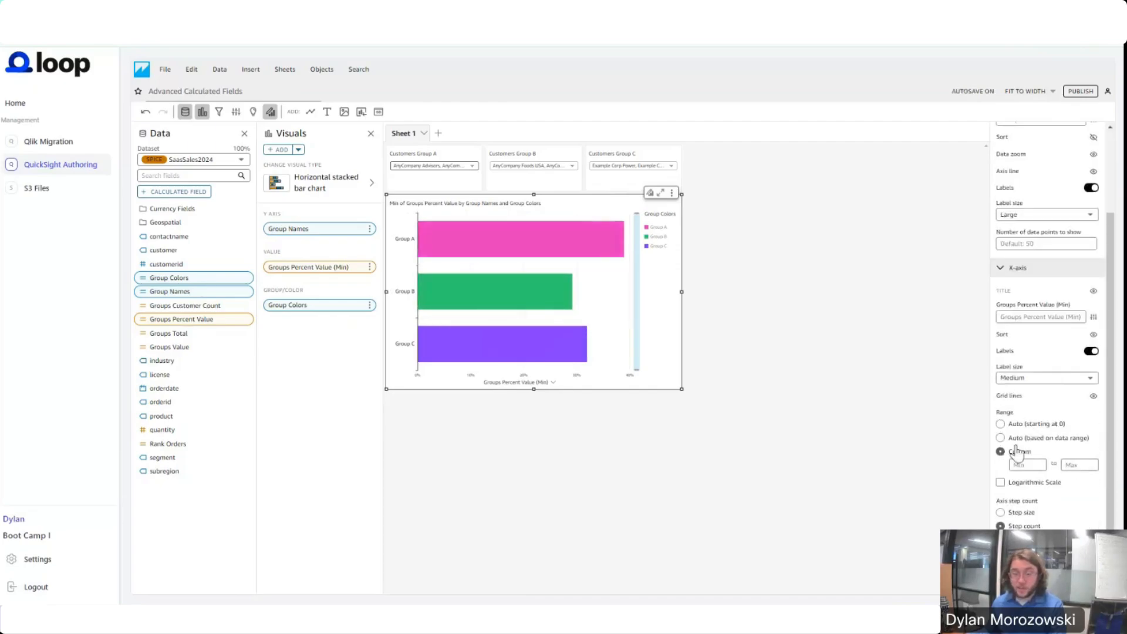
left_click(1037, 464)
type("0")
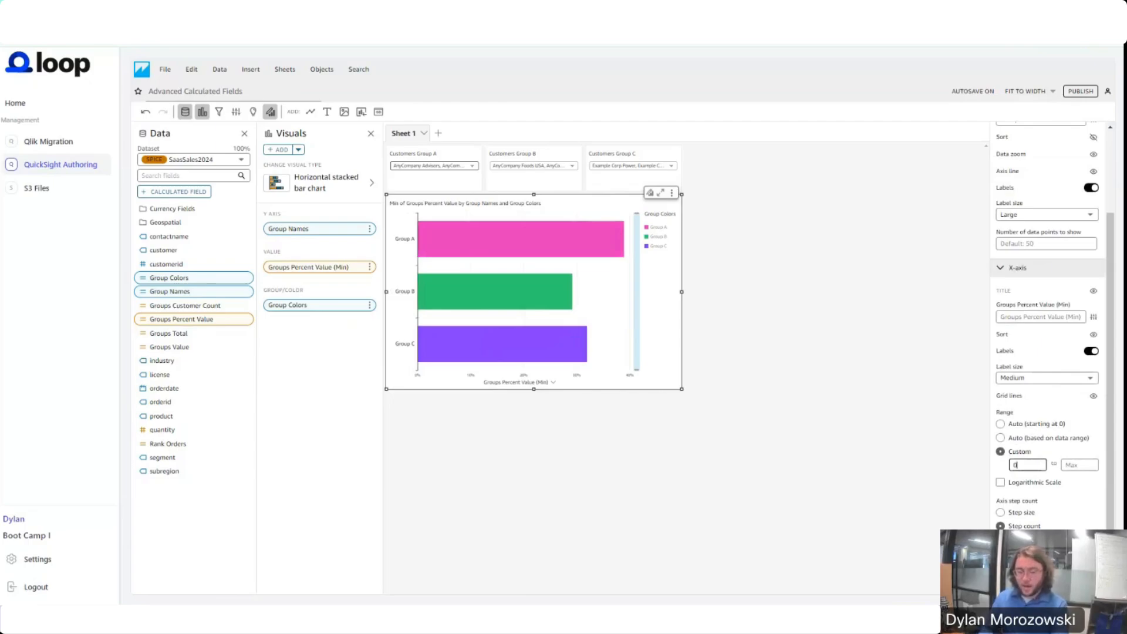
key("Tab")
type("2")
key("Tab")
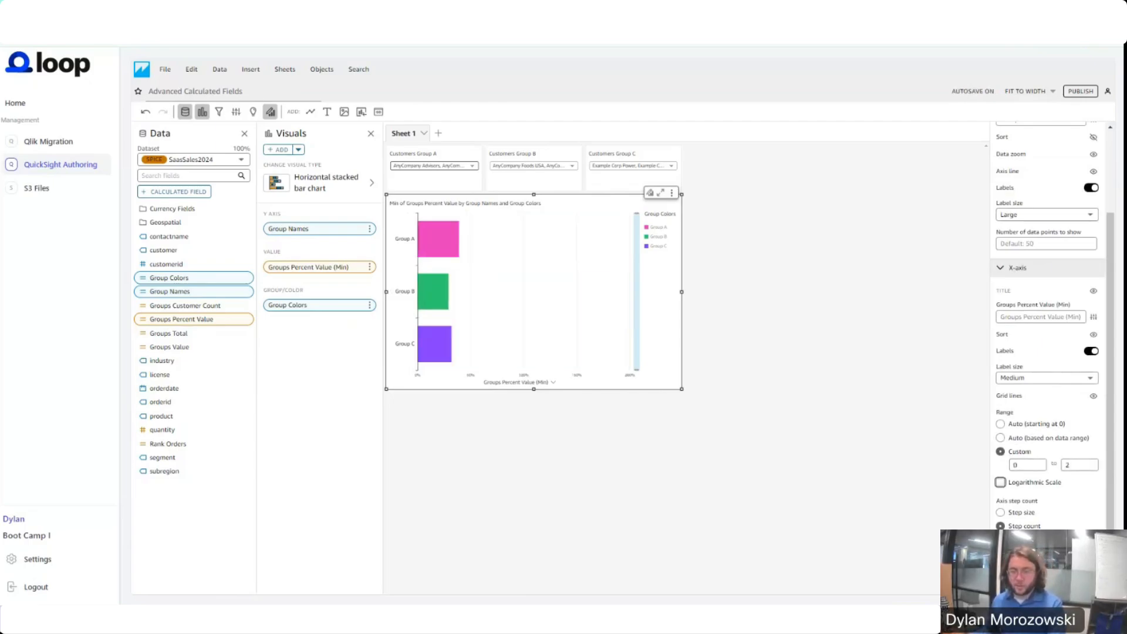
Set the maximum of the X-axis custom range to 1 and hide the Y-axis data zoom.
double_click(1084, 464)
type("1")
key("Tab")
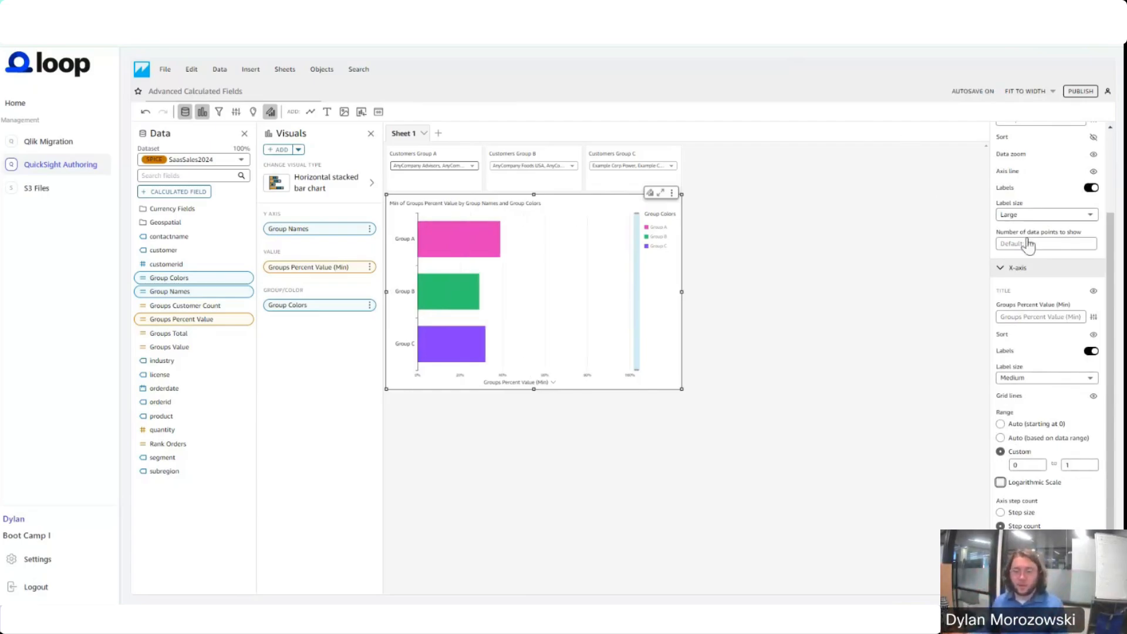
scroll(1071, 288, "up", 1)
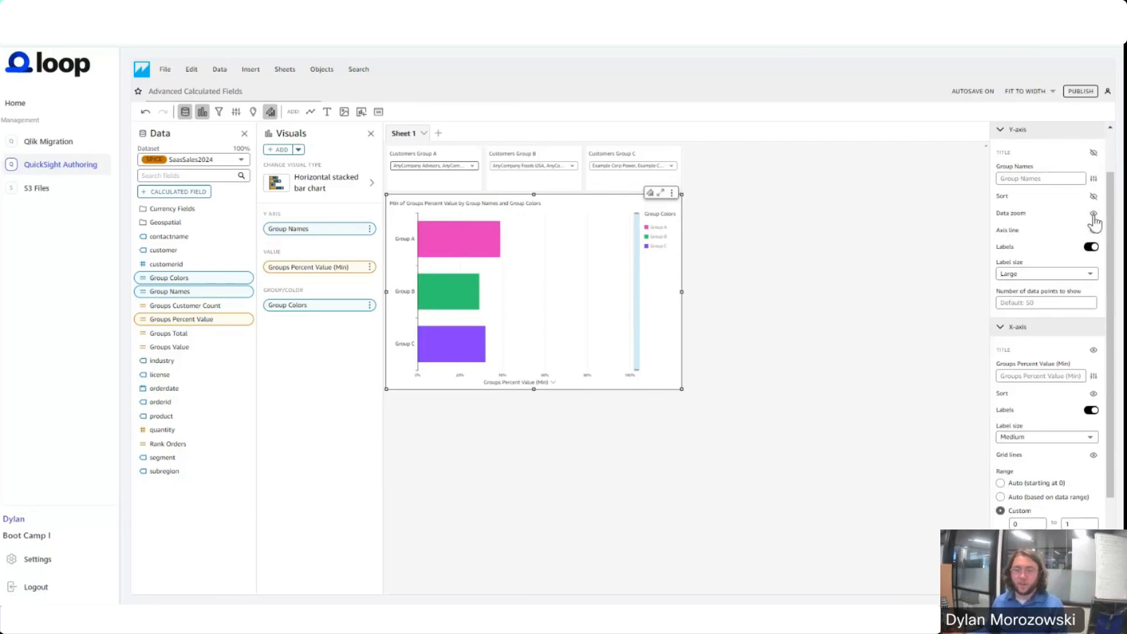
left_click(1094, 214)
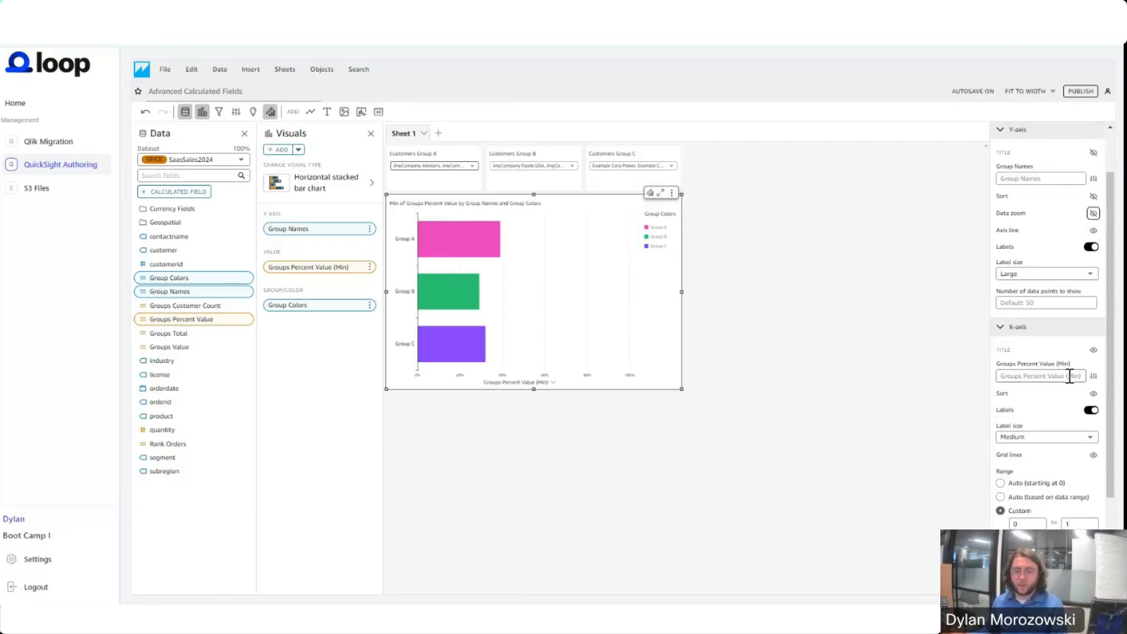
Turn on data labels for the stacked bar chart.
scroll(1070, 377, "down", 2)
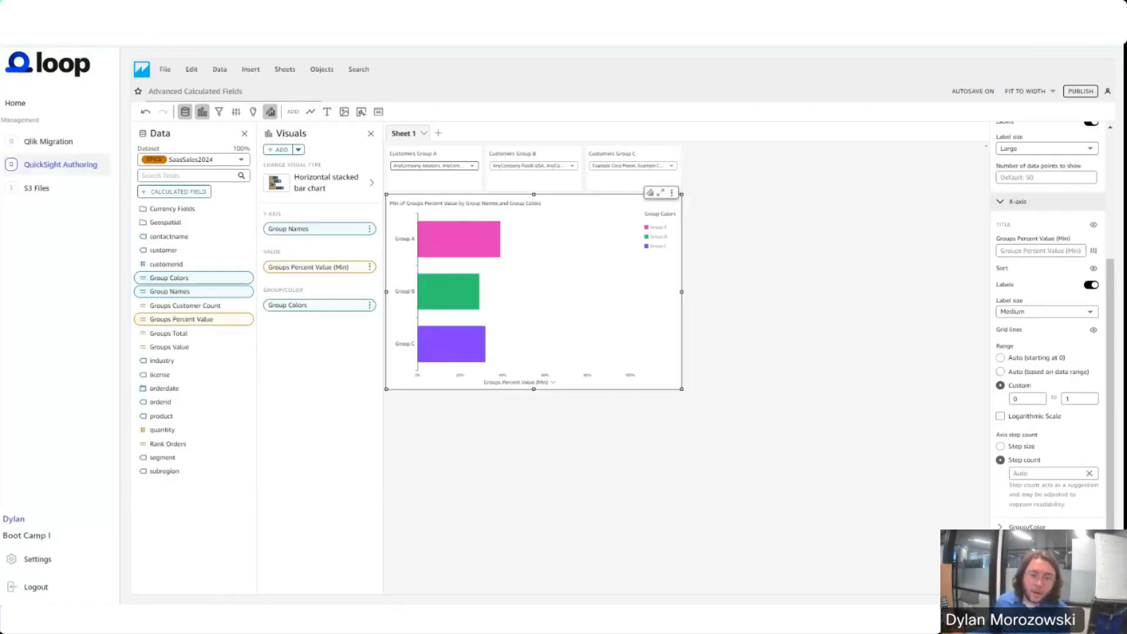
scroll(1048, 323, "down", 1)
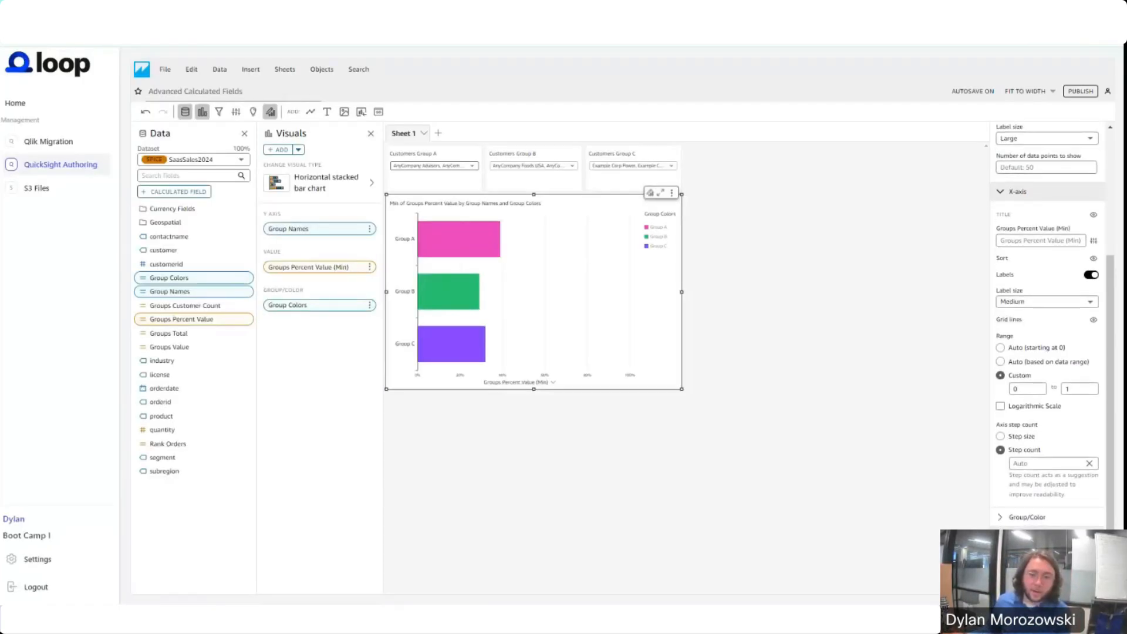
scroll(1048, 323, "down", 2)
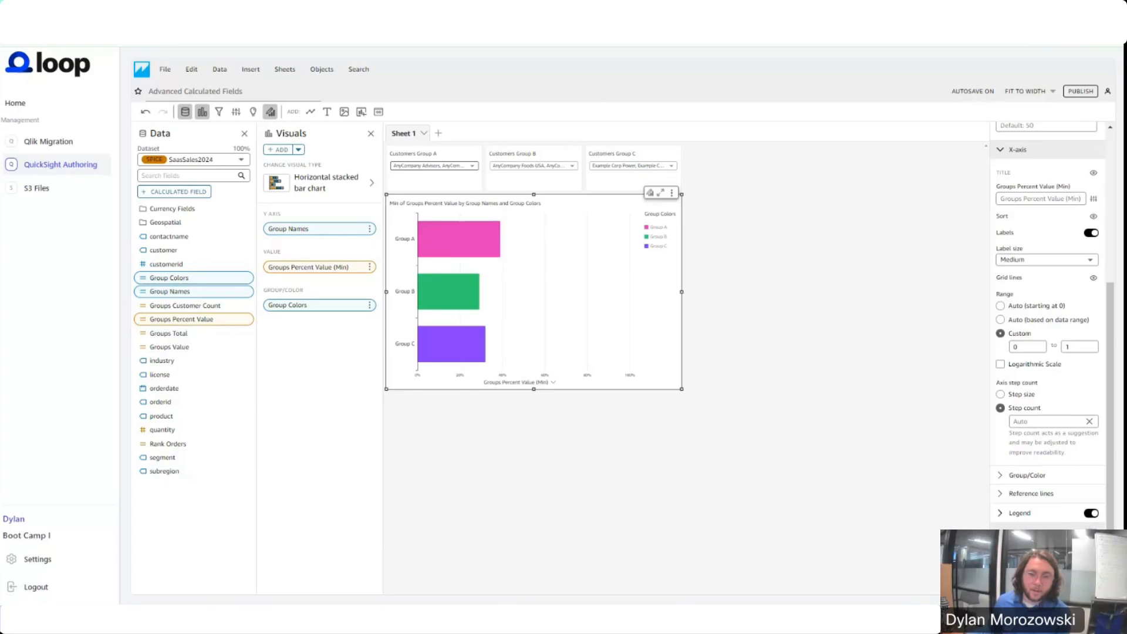
scroll(1053, 506, "down", 1)
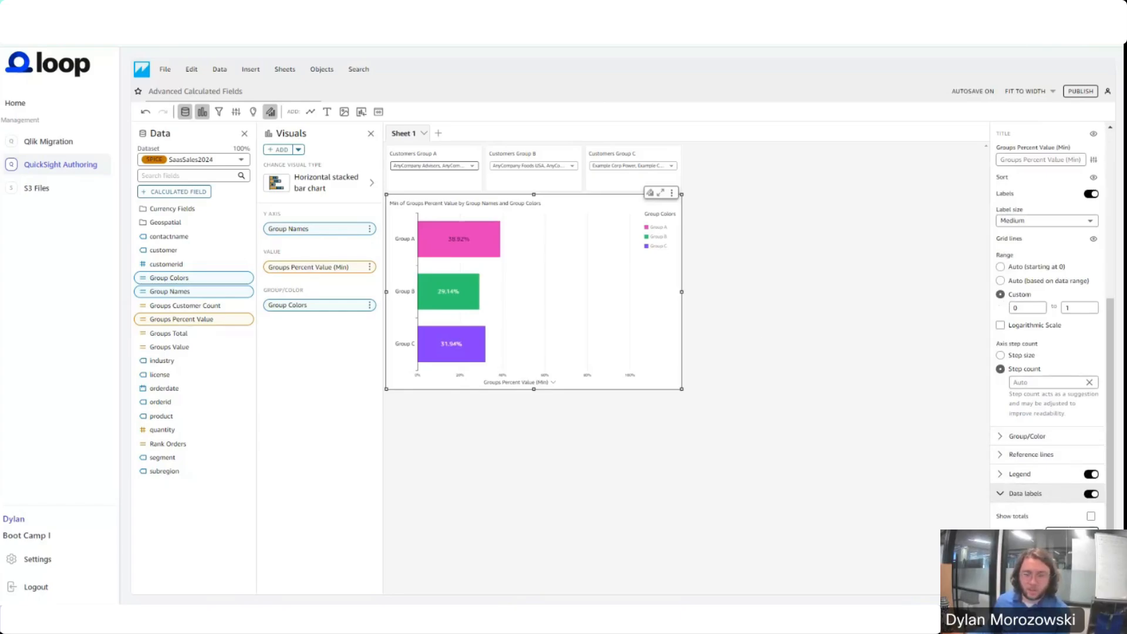
Open the chart's tooltip settings and examine the details the tooltip gives for the group bars.
mouse_move(466, 247)
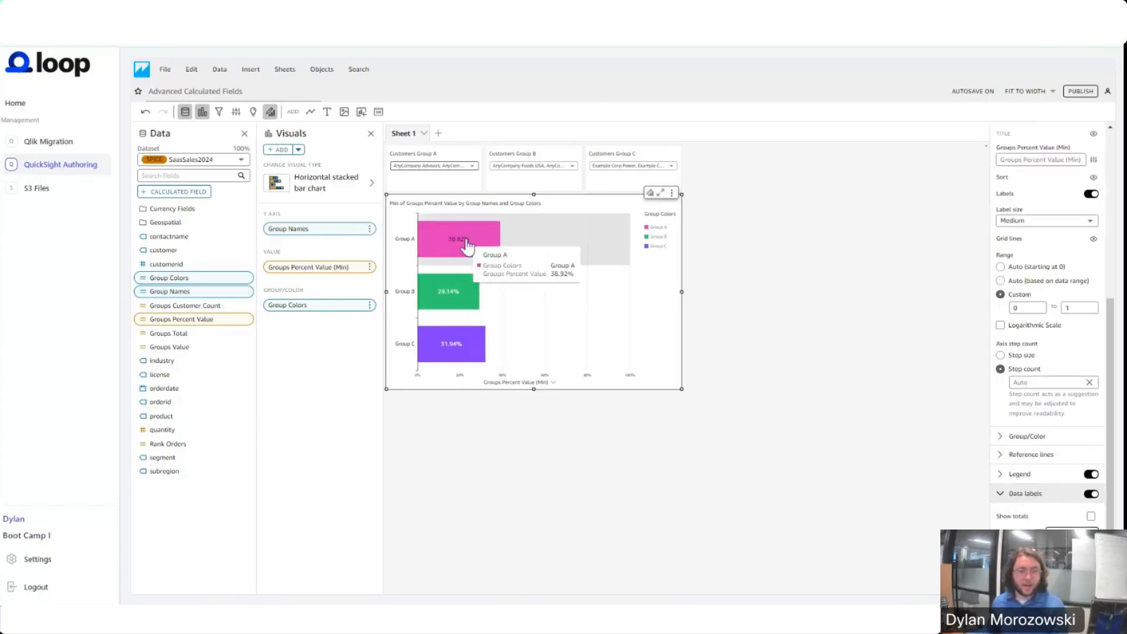
scroll(1033, 253, "up", 7)
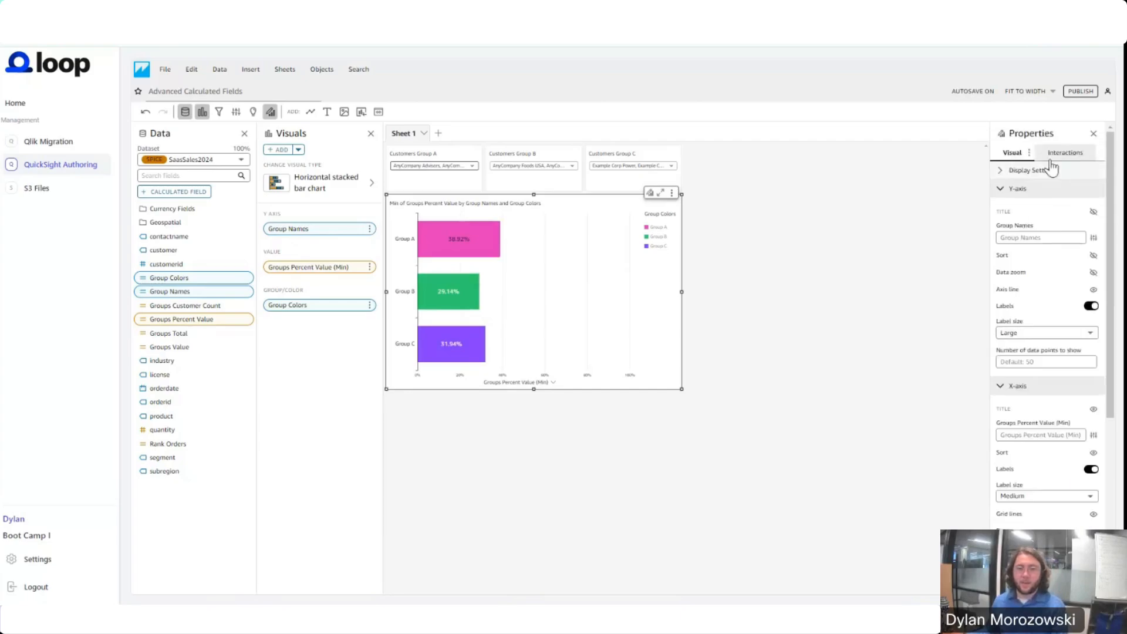
left_click(1065, 155)
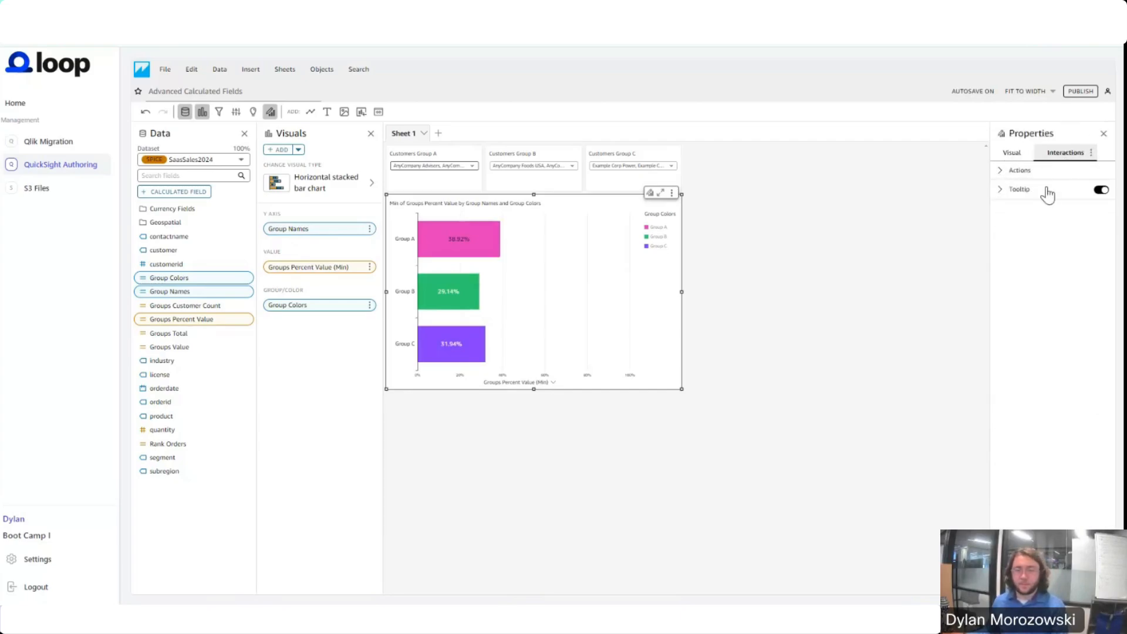
left_click(1020, 190)
mouse_move(518, 268)
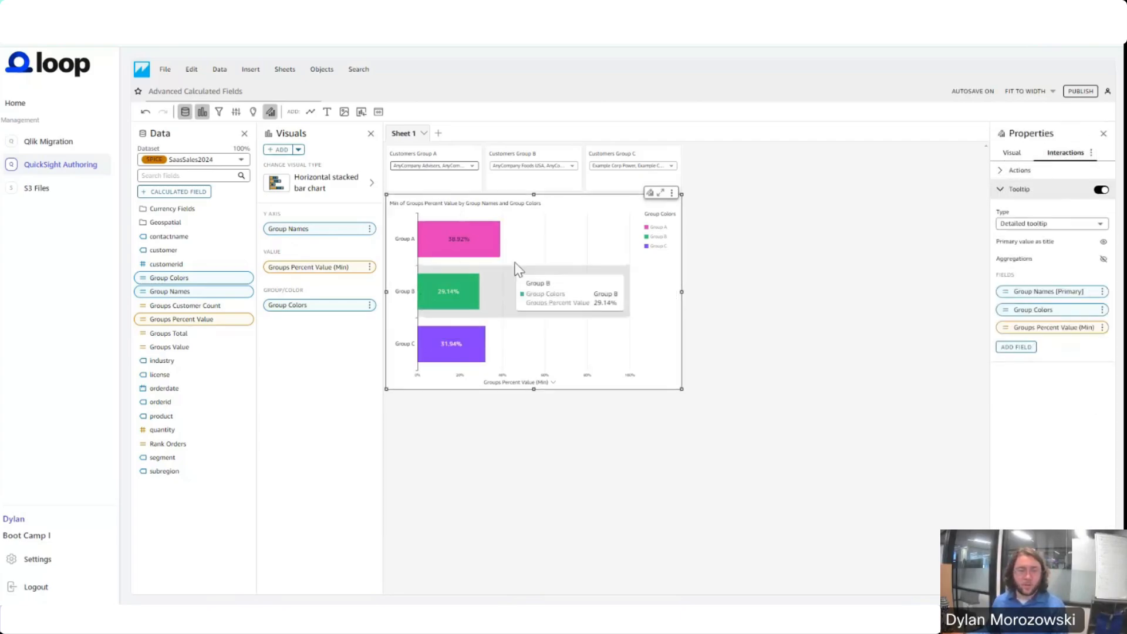
mouse_move(535, 245)
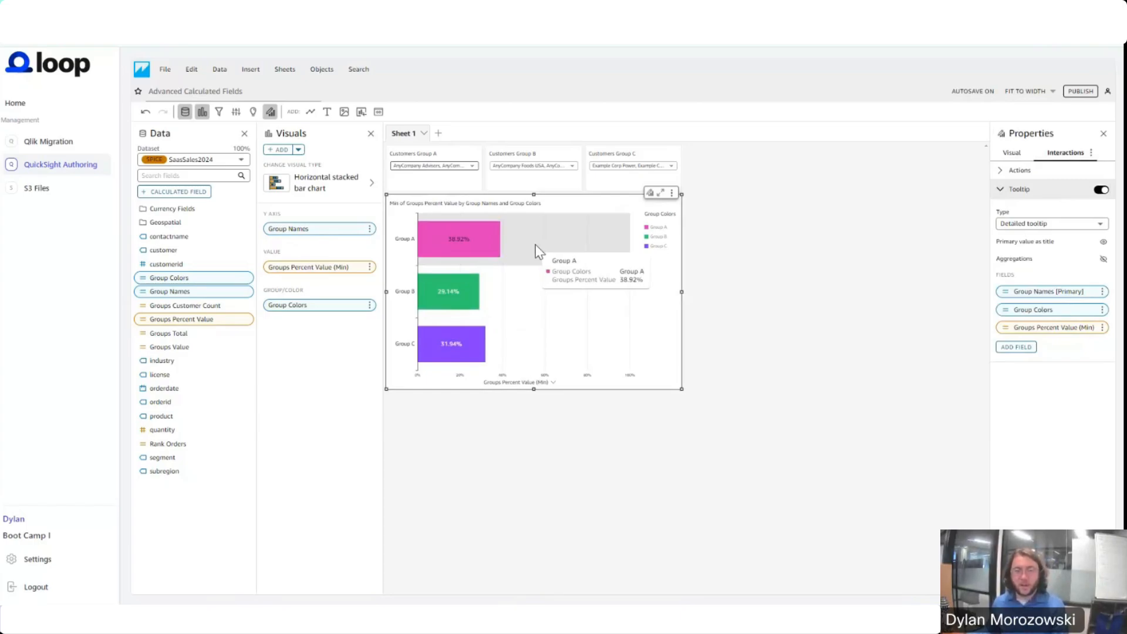
left_click(1102, 310)
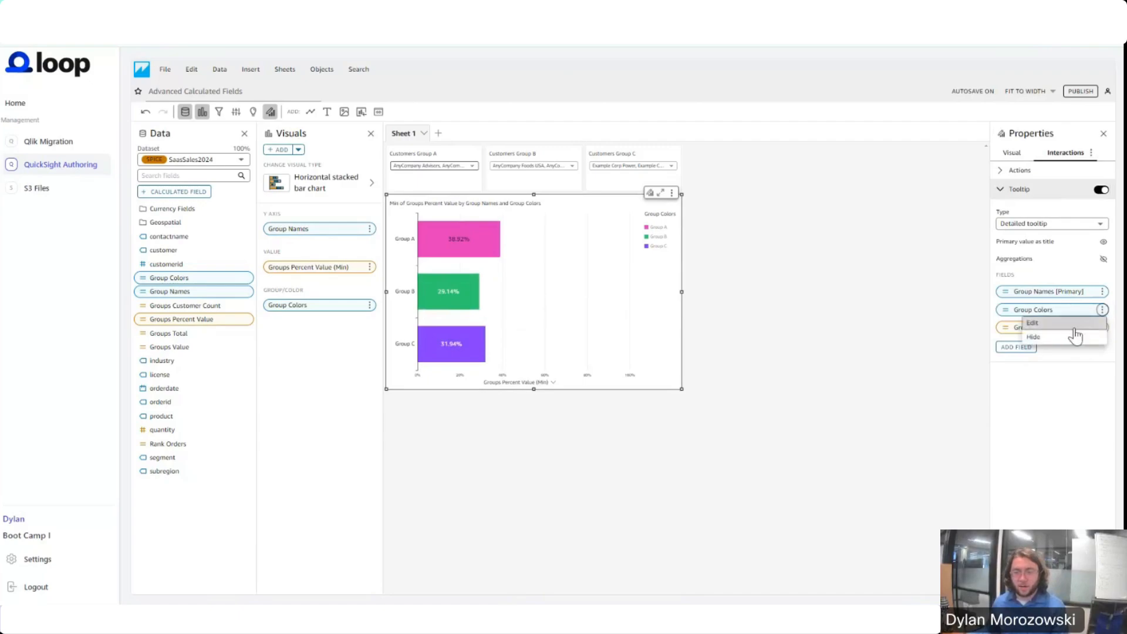
key("Escape")
Add Groups Customer Count to the tooltip, labelled Count of Customers with Min aggregation, and move it above Groups Percent Value.
left_click(1013, 349)
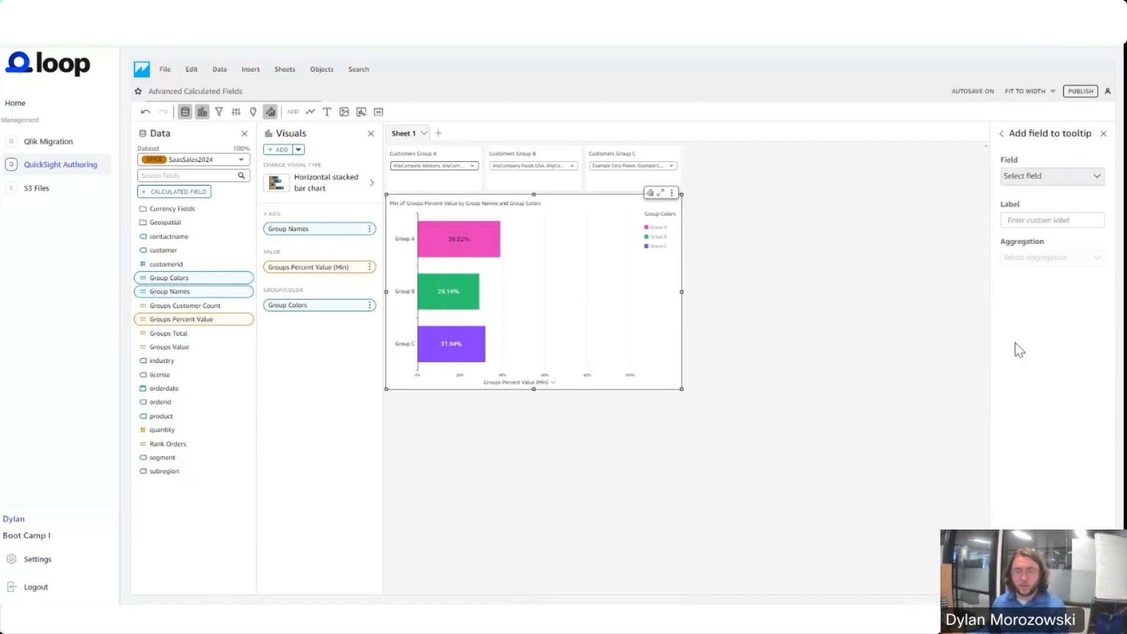
left_click(1034, 176)
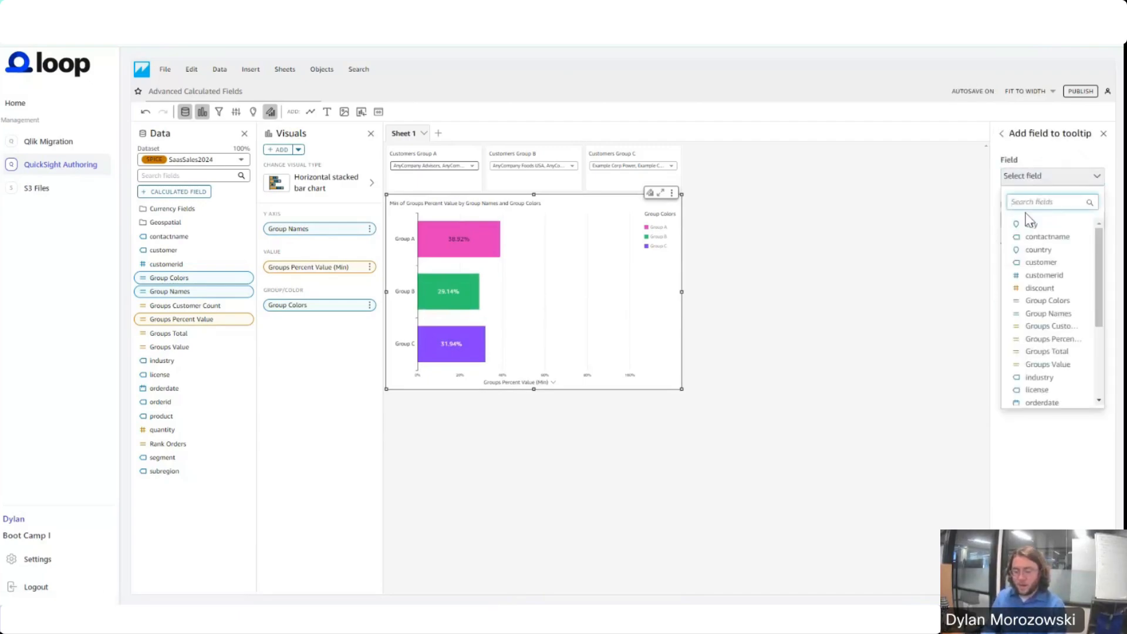
type("cus")
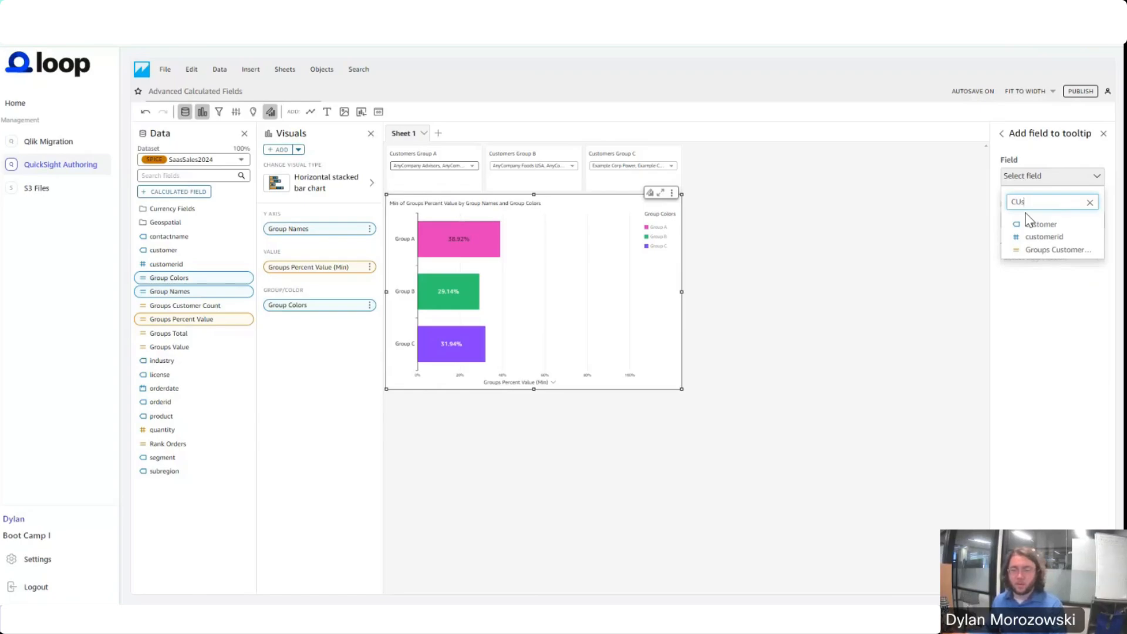
left_click(1055, 250)
left_click(1055, 257)
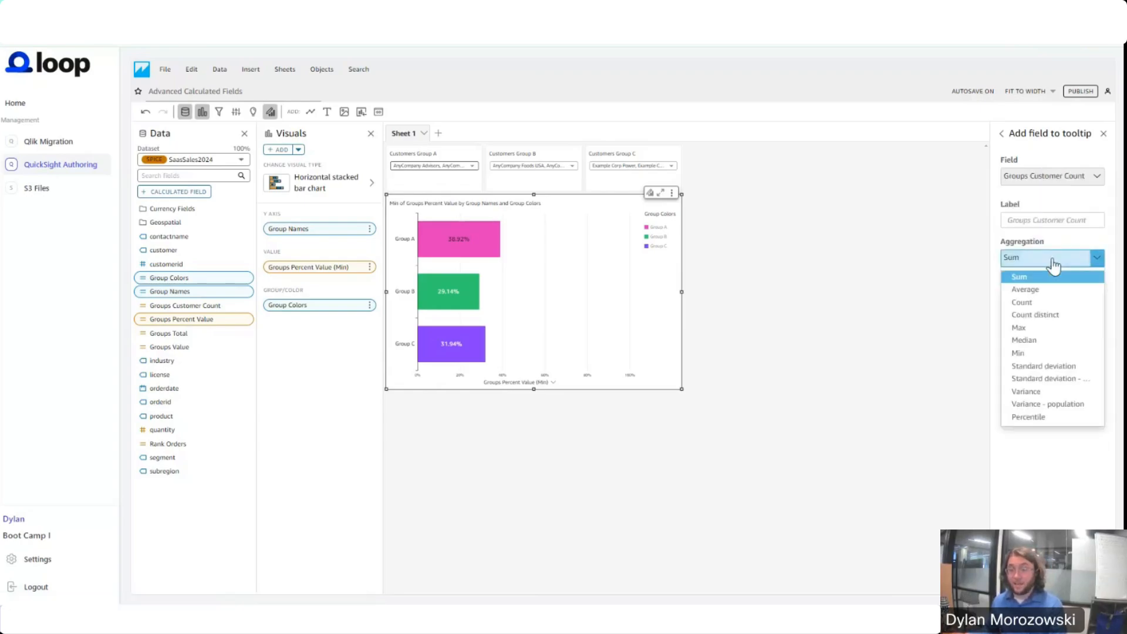
left_click(1049, 353)
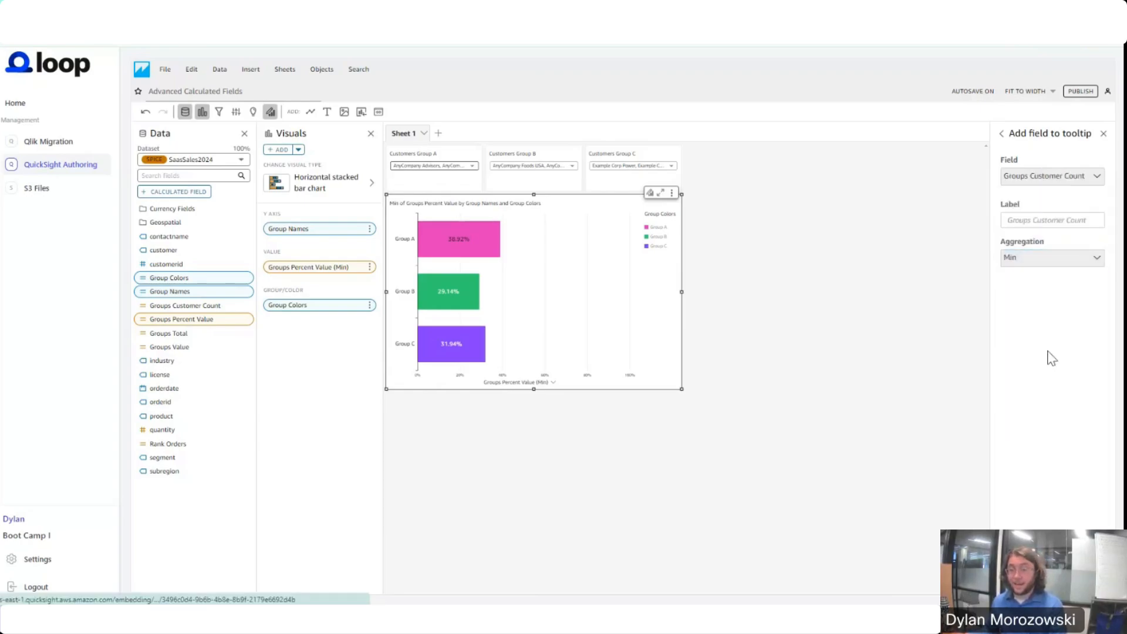
left_click(1045, 218)
type("C")
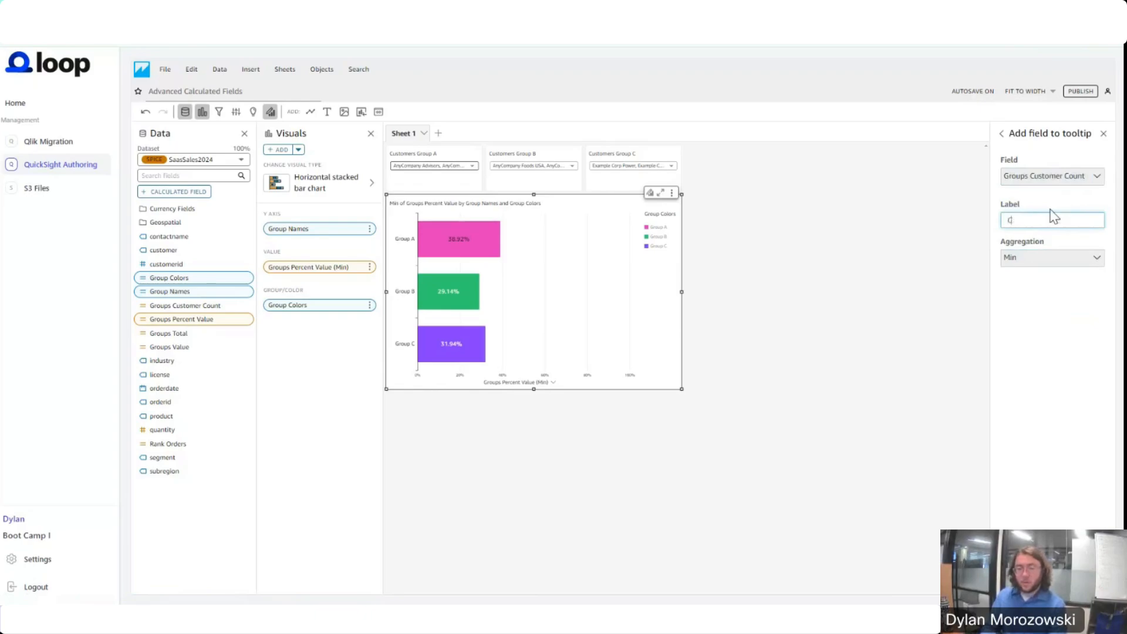
type("ount of Customers")
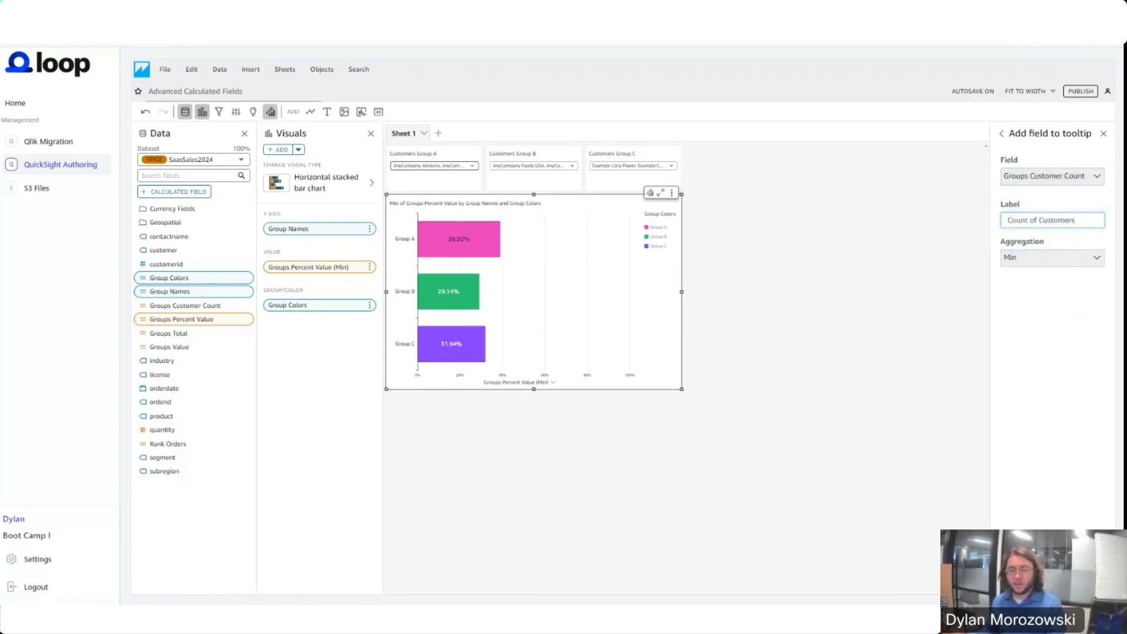
left_click(1084, 373)
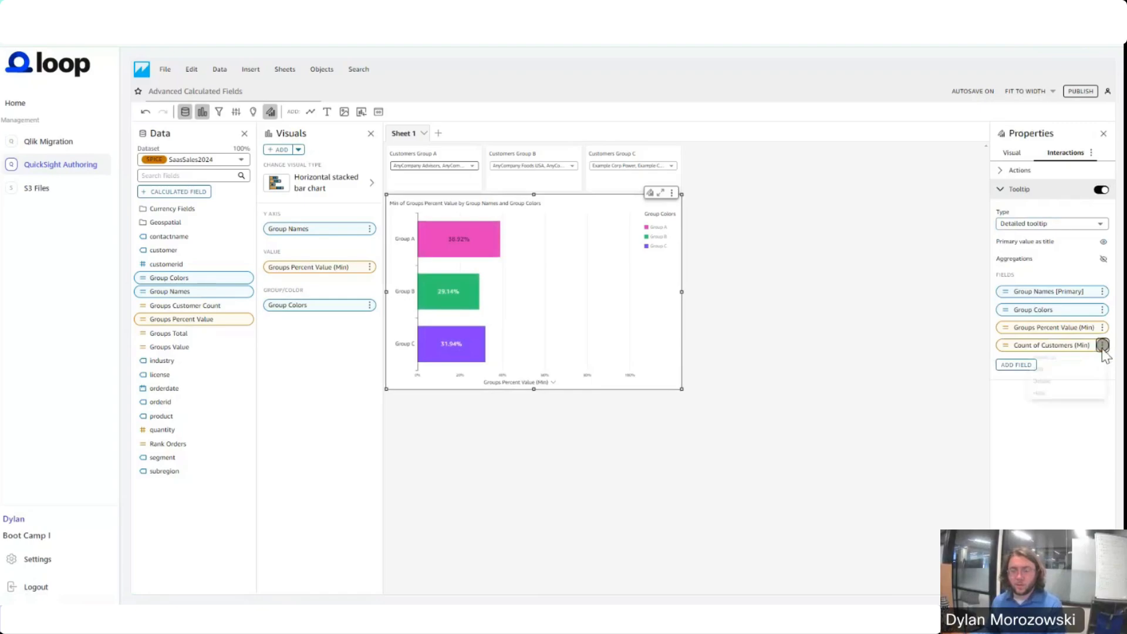
left_click(1101, 346)
left_click(1086, 364)
Add the Groups Value field to the tooltip with the label Sales per Group and Min aggregation.
left_click(1016, 364)
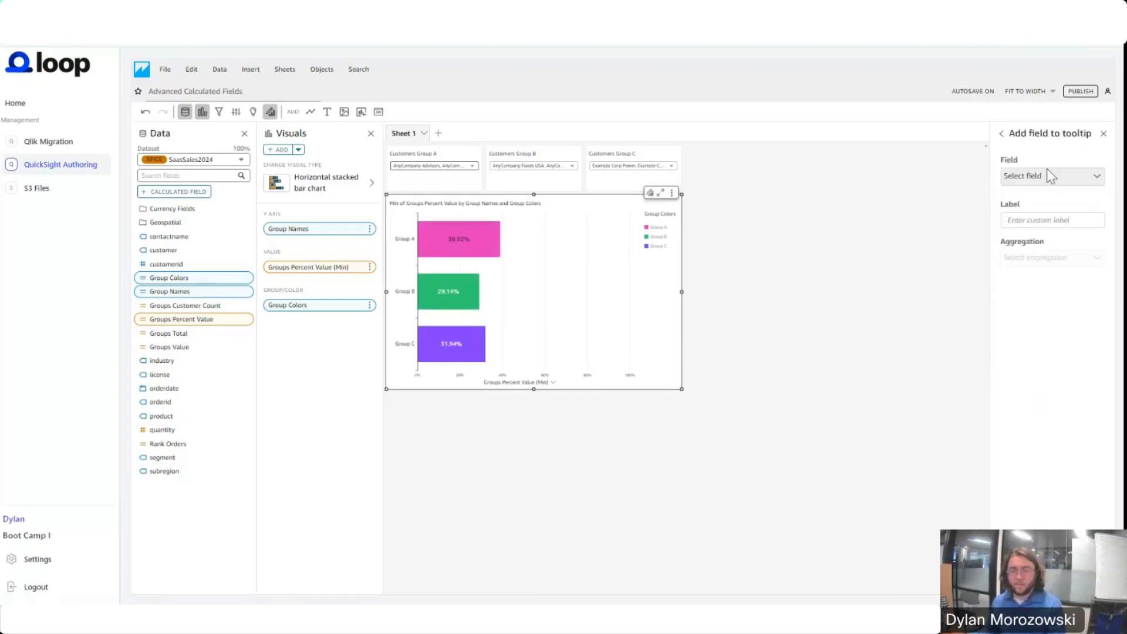
left_click(1027, 175)
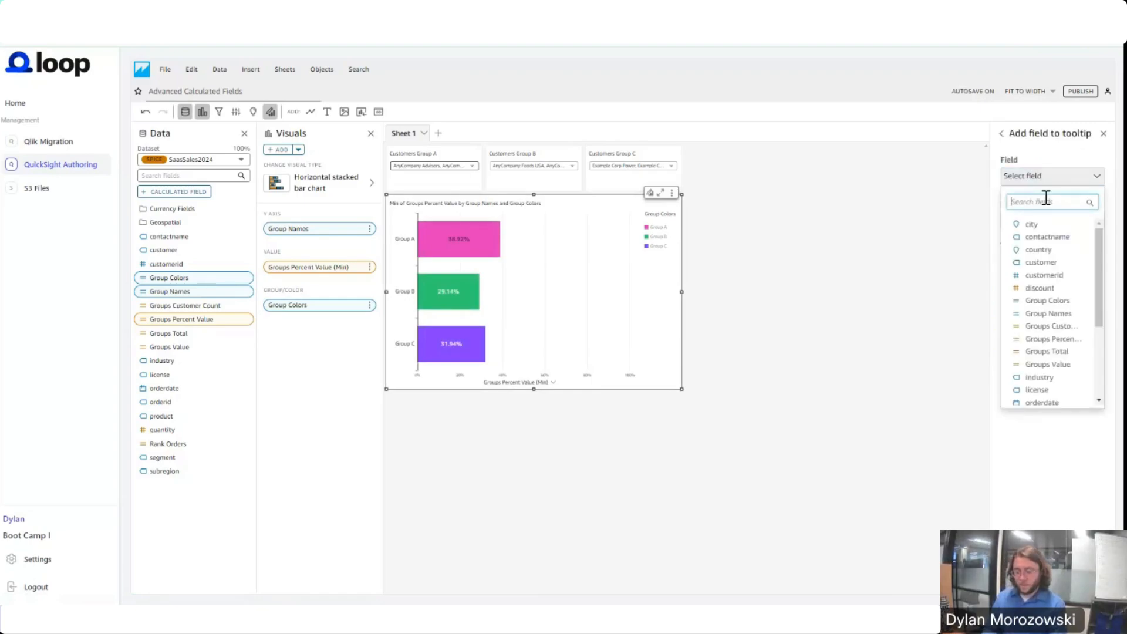
type("Grou")
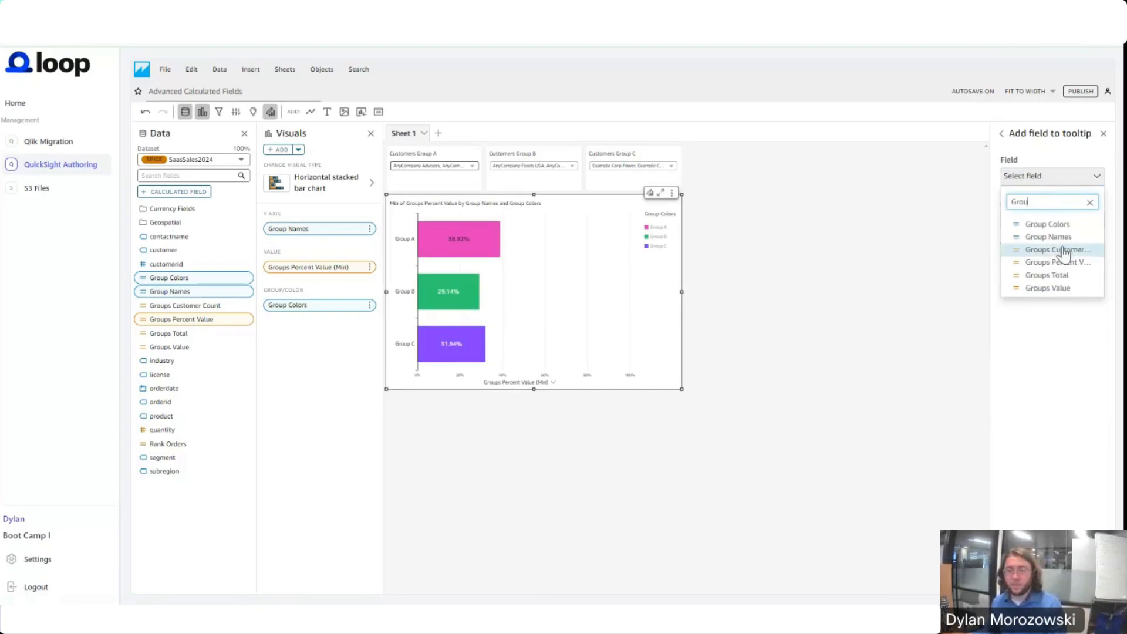
left_click(1074, 289)
left_click(1064, 221)
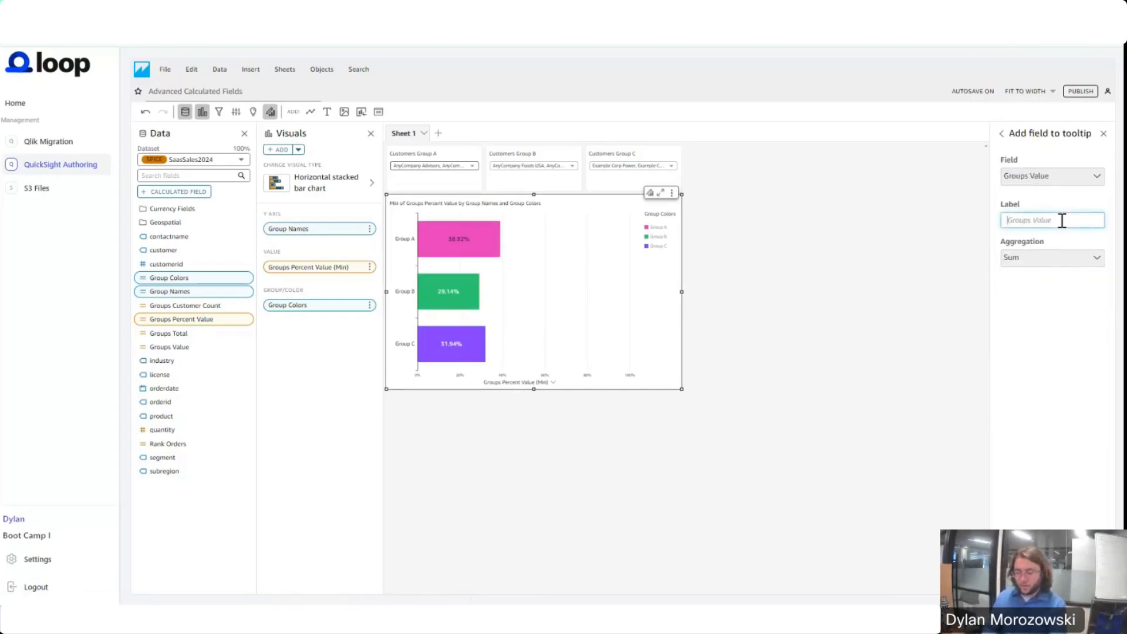
type("Sales per")
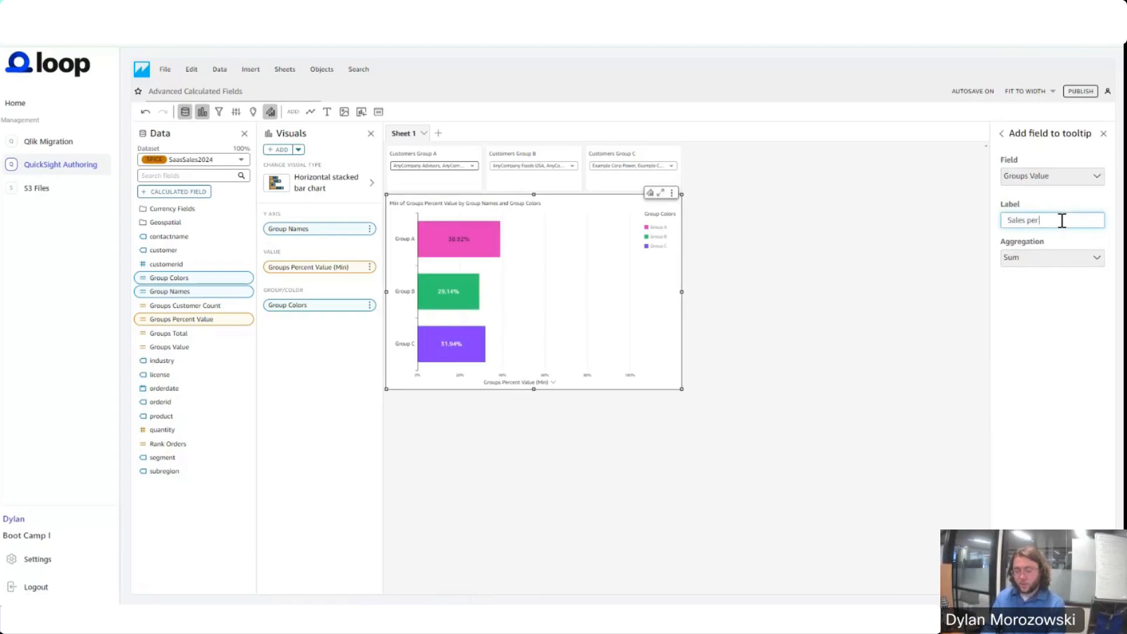
type(" Group")
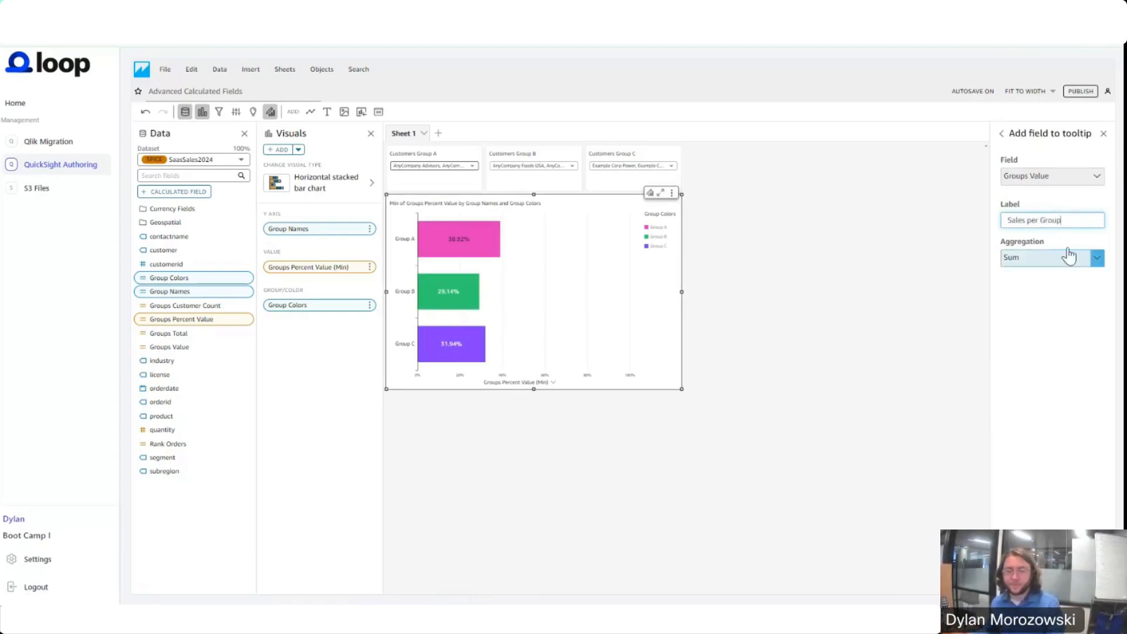
left_click(1042, 255)
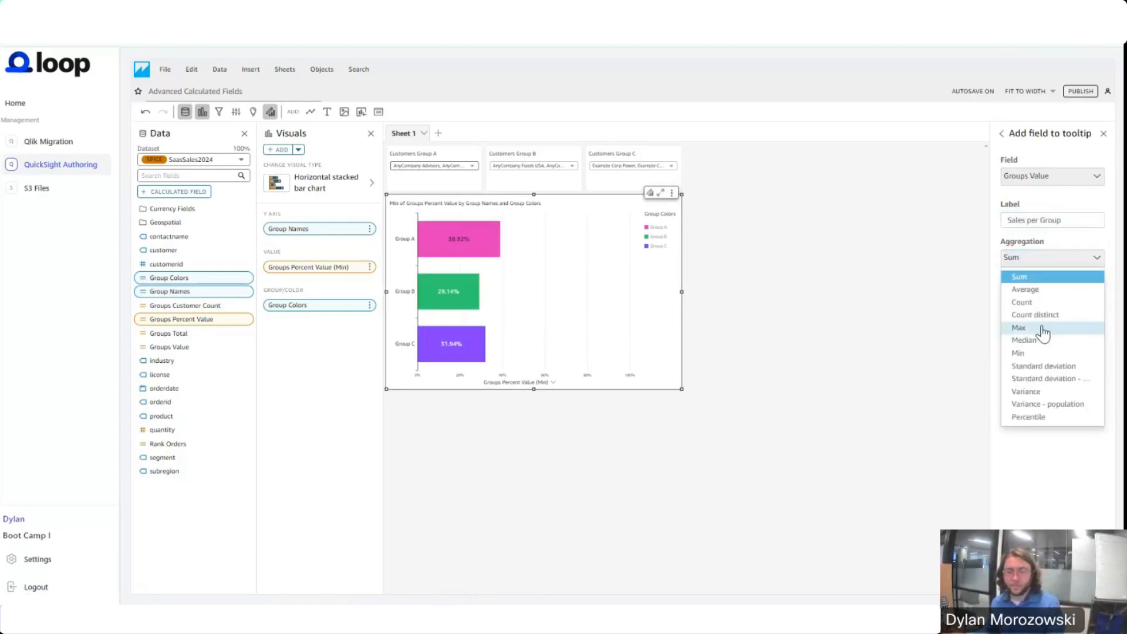
left_click(1024, 354)
left_click(1047, 510)
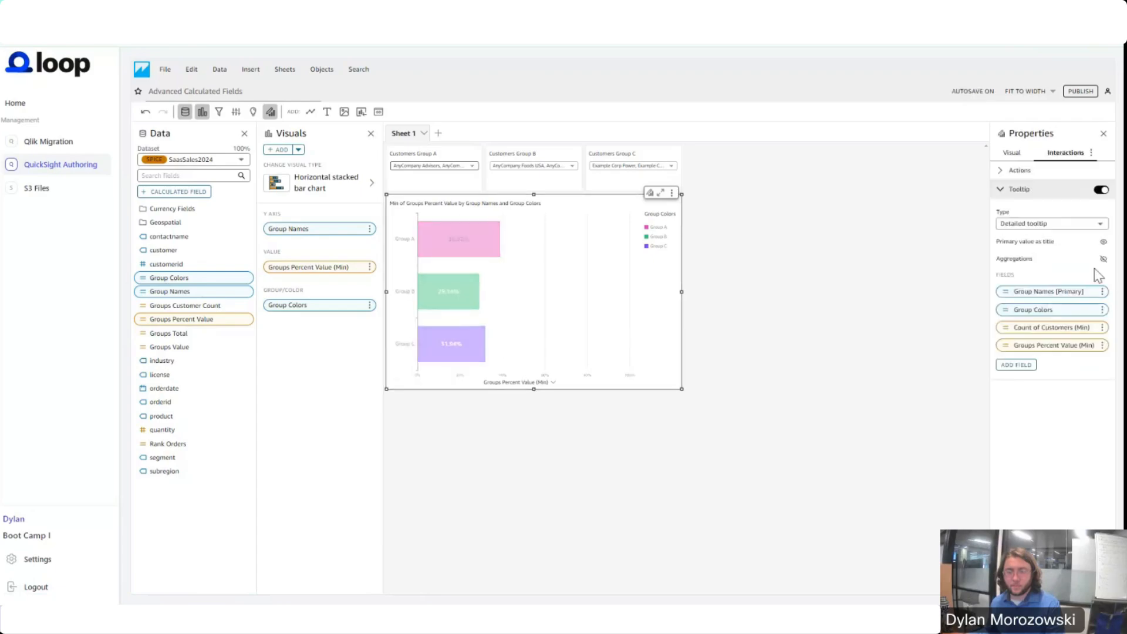
left_click(1103, 363)
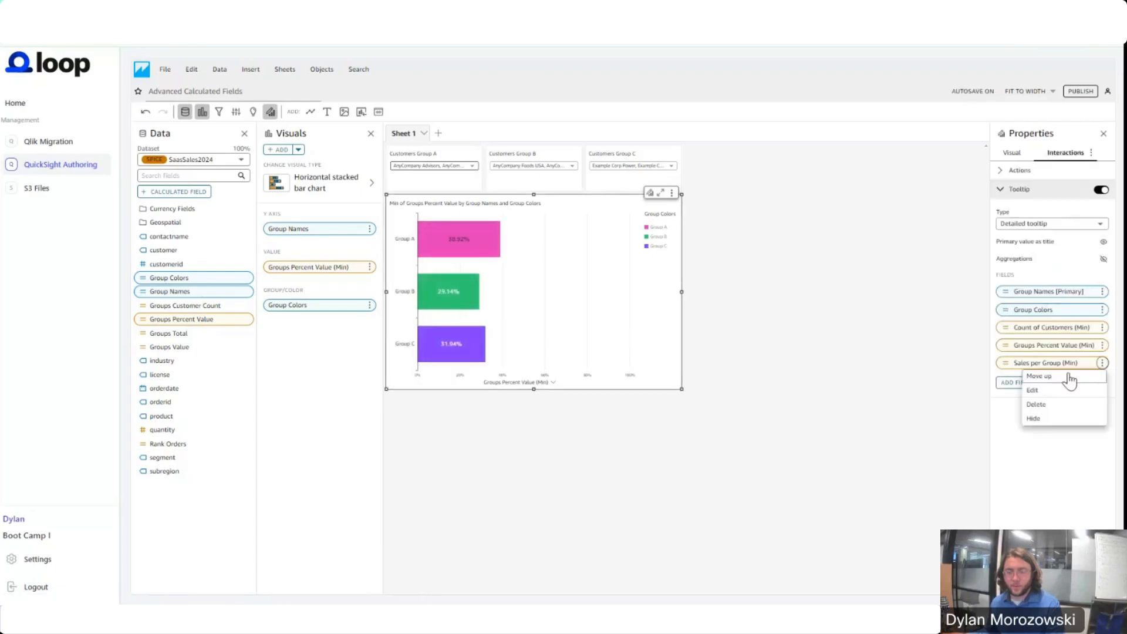
left_click(1022, 385)
Move Sales per Group above Groups Percent Value, and add Groups Total to the tooltip, labelled Total Sales with Min aggregation.
left_click(1023, 385)
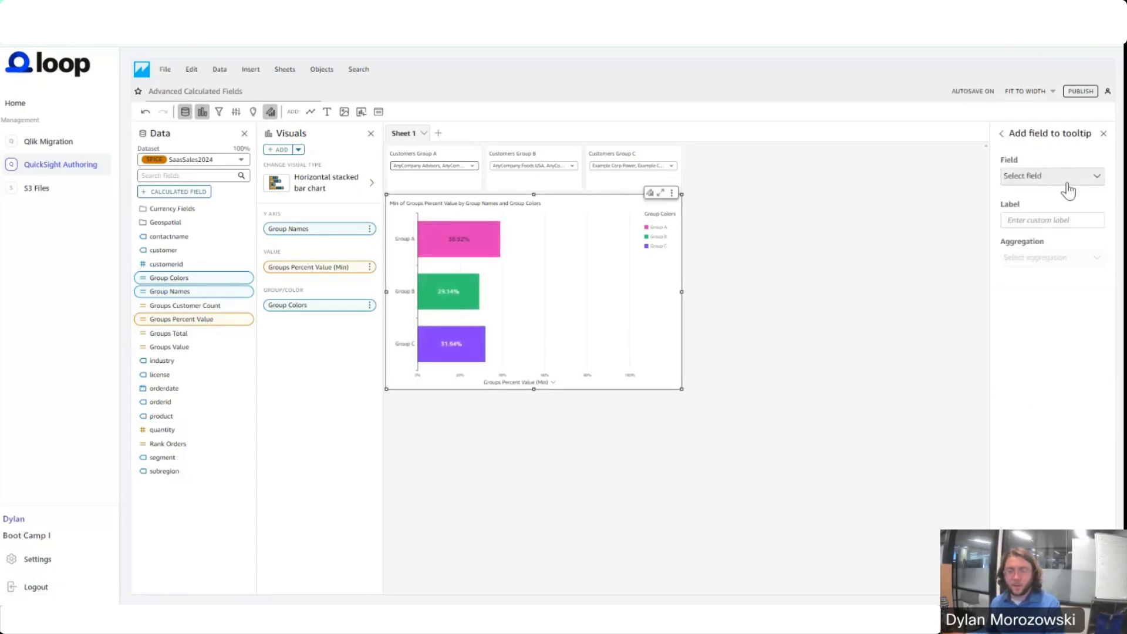
left_click(1066, 177)
left_click(1059, 203)
type("Group")
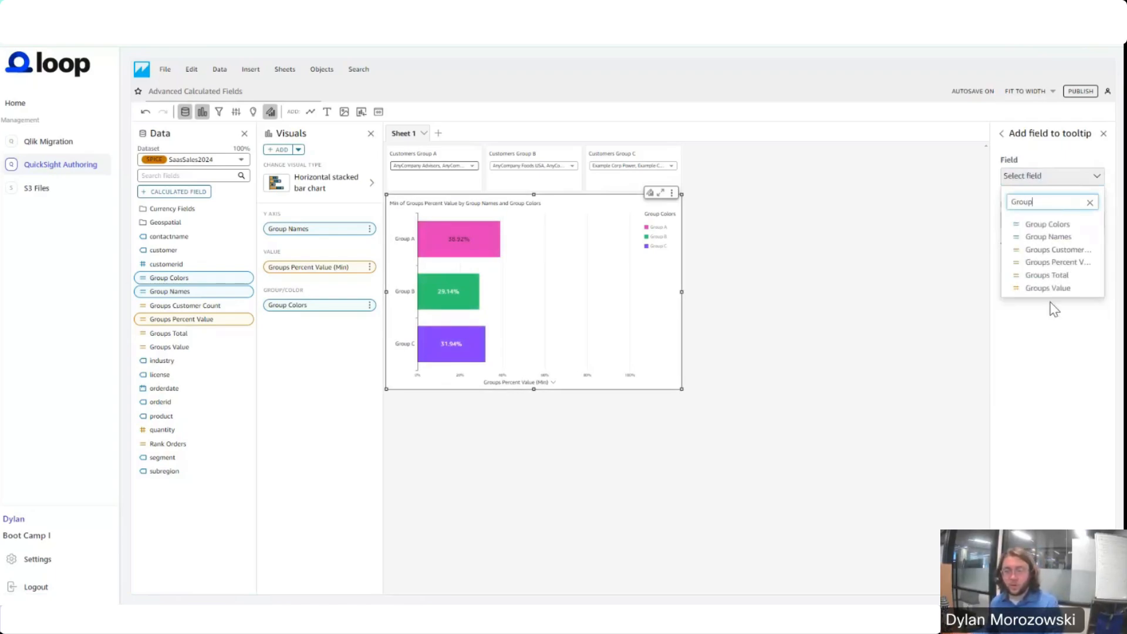
left_click(1051, 275)
left_click(1055, 221)
type("To")
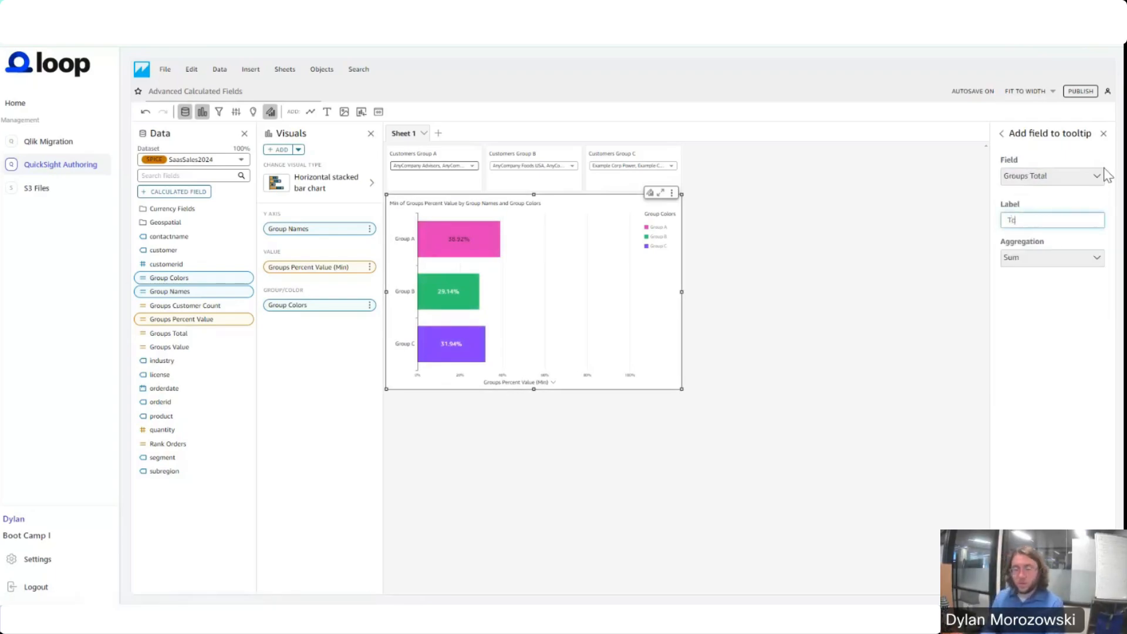
type("tal Sales")
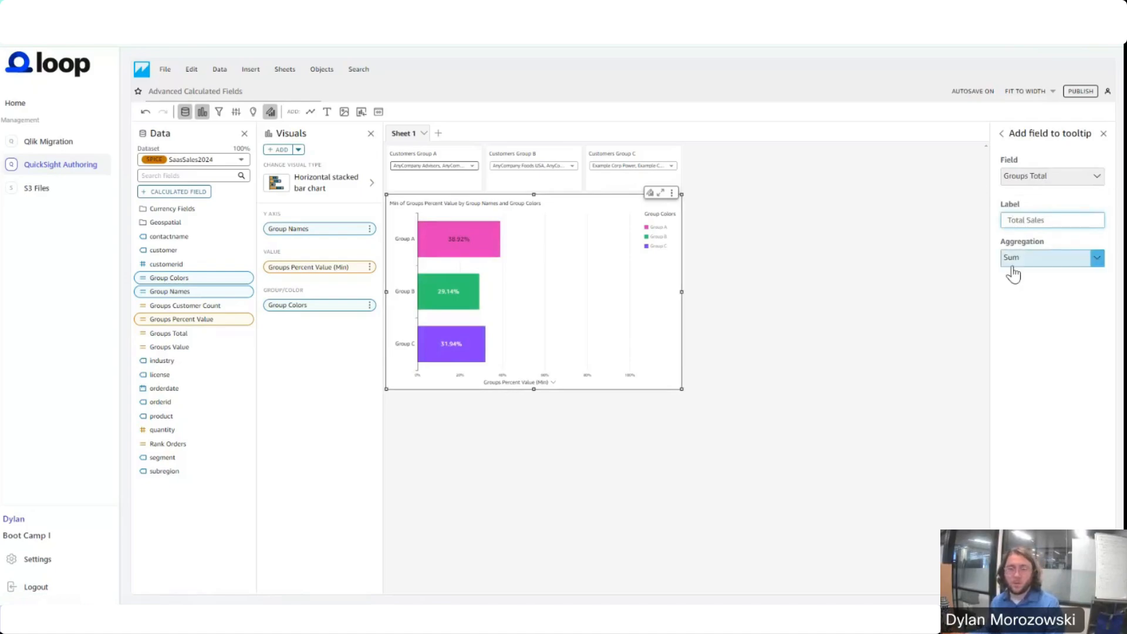
left_click(1011, 258)
left_click(1019, 353)
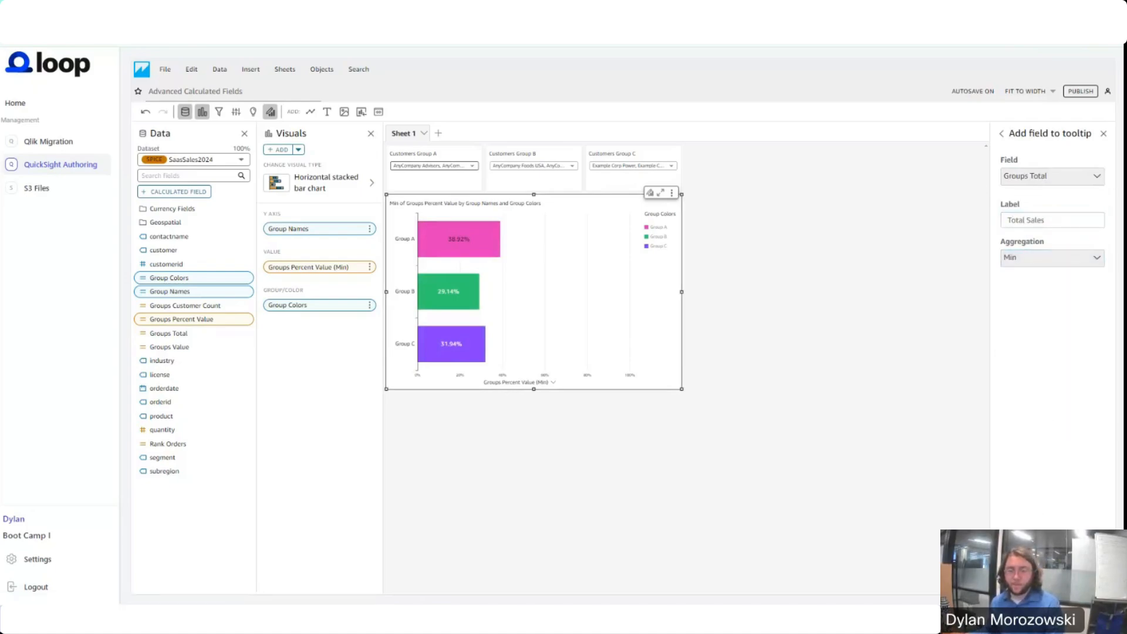
left_click(1060, 502)
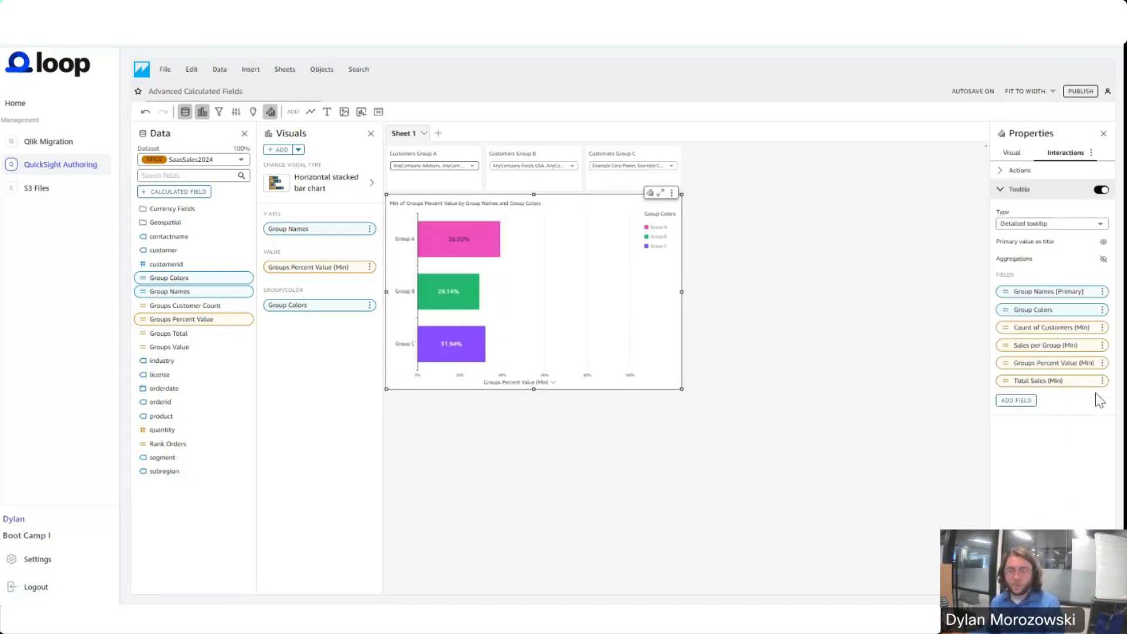
Move Total Sales above Groups Percent Value in the tooltip and check the tooltip on the Group A bar.
left_click(1102, 380)
left_click(1081, 396)
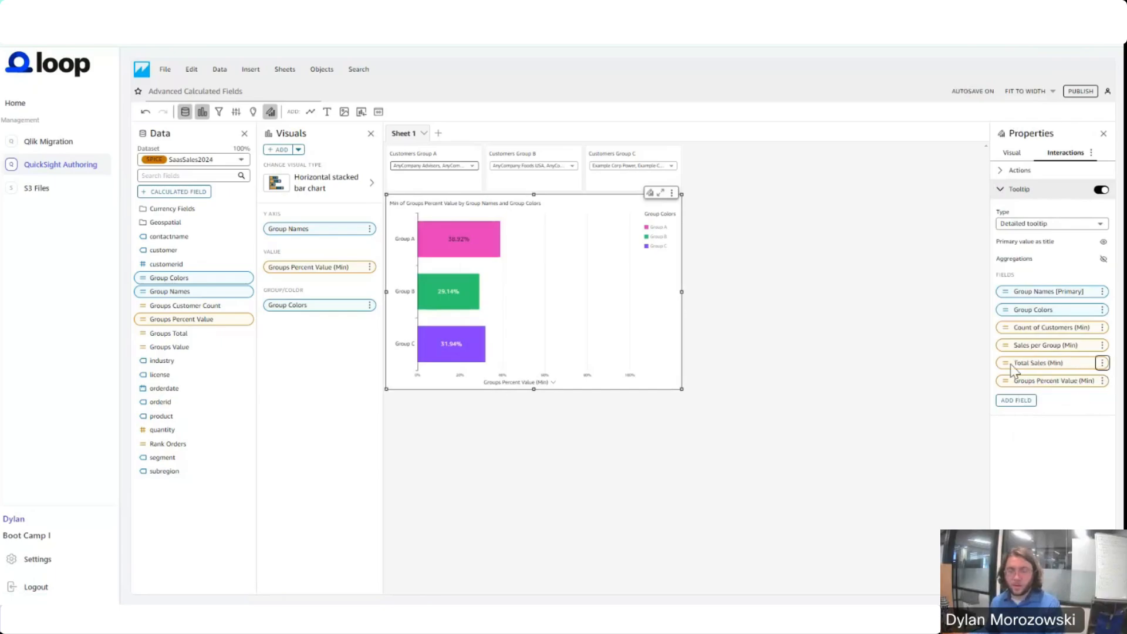
mouse_move(517, 237)
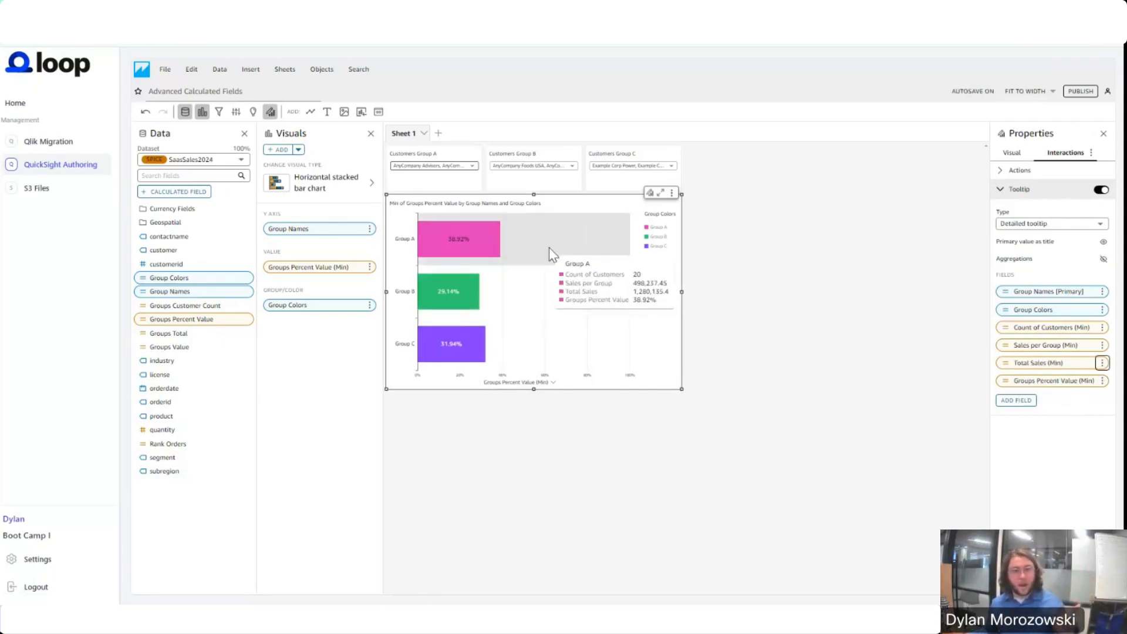
Show the Groups Total and Groups Value fields as currency and check the tooltip on the Group A bar.
left_click(246, 333)
mouse_move(280, 375)
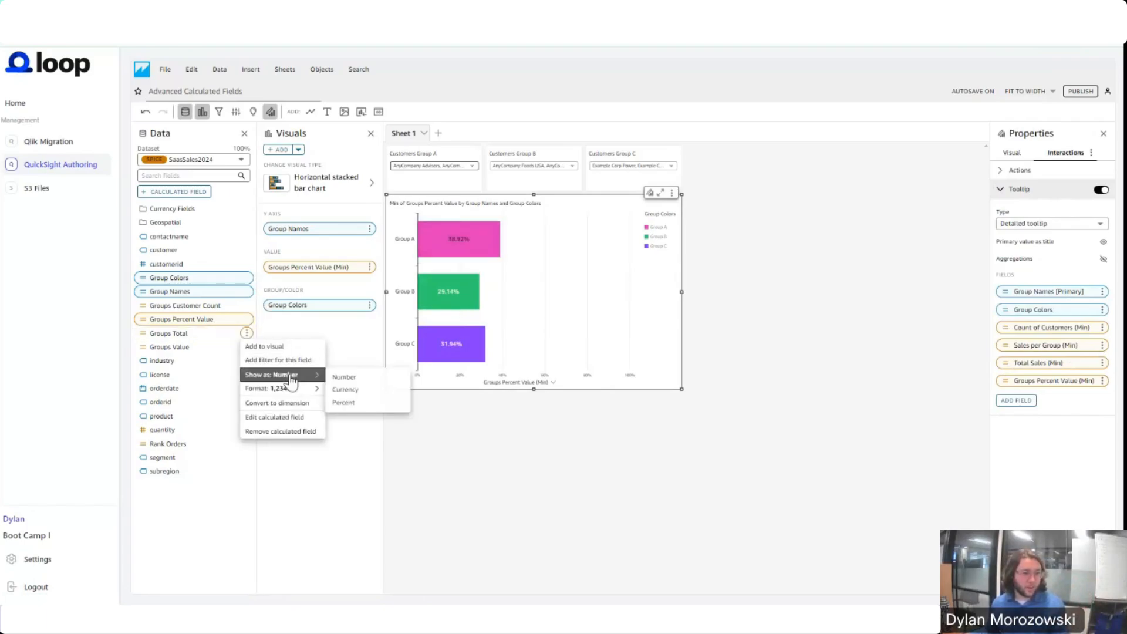
left_click(348, 390)
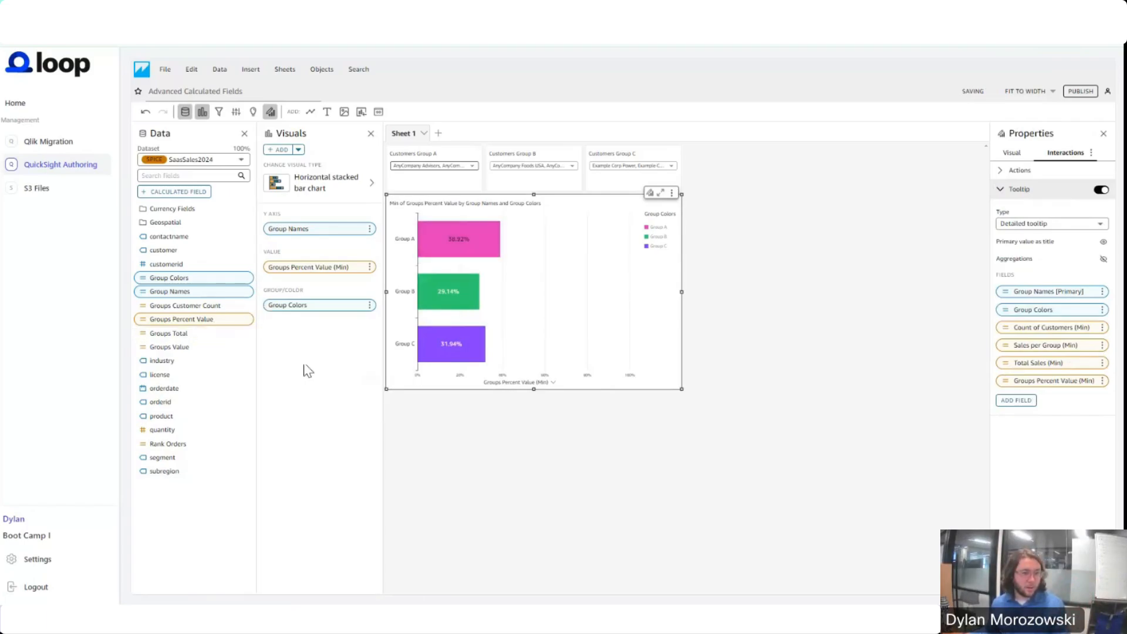
left_click(246, 346)
mouse_move(281, 387)
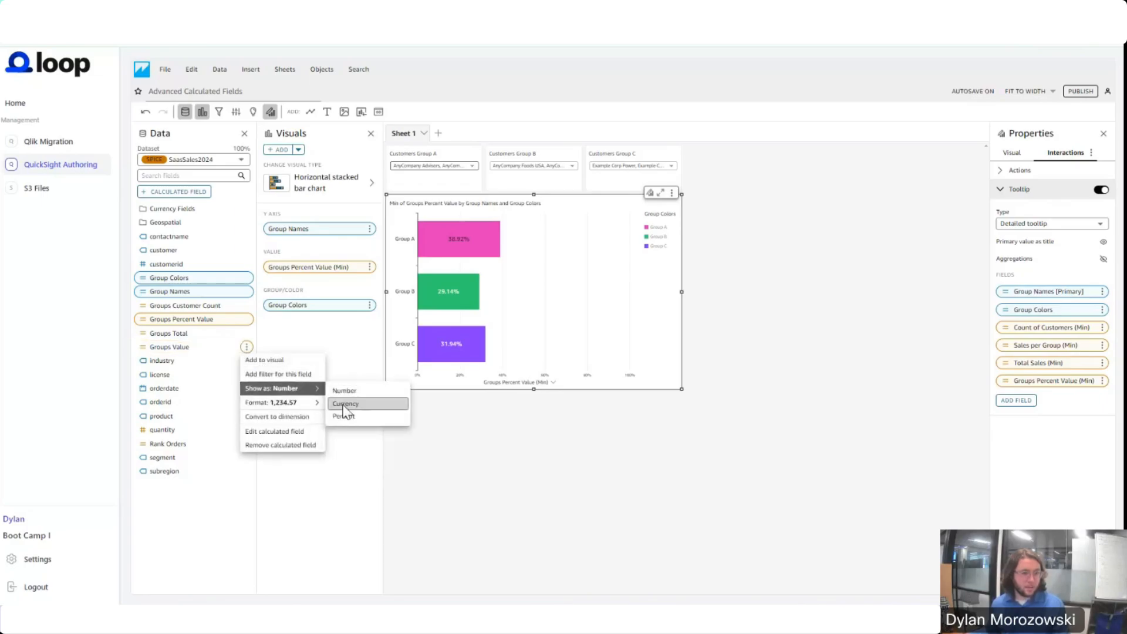
left_click(344, 405)
mouse_move(534, 235)
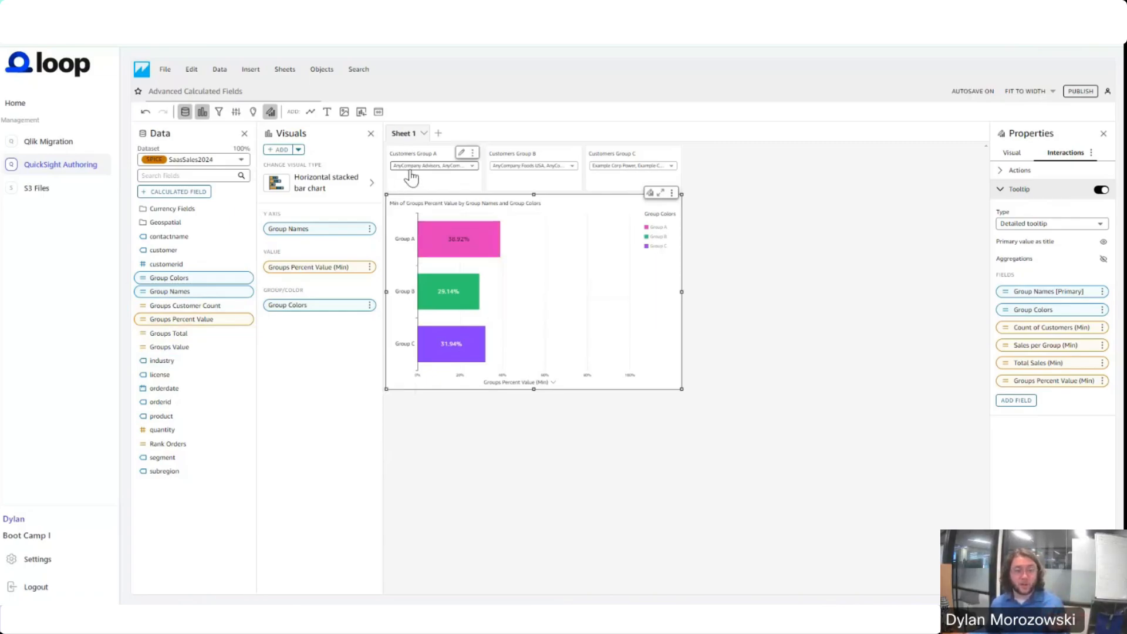
mouse_move(490, 246)
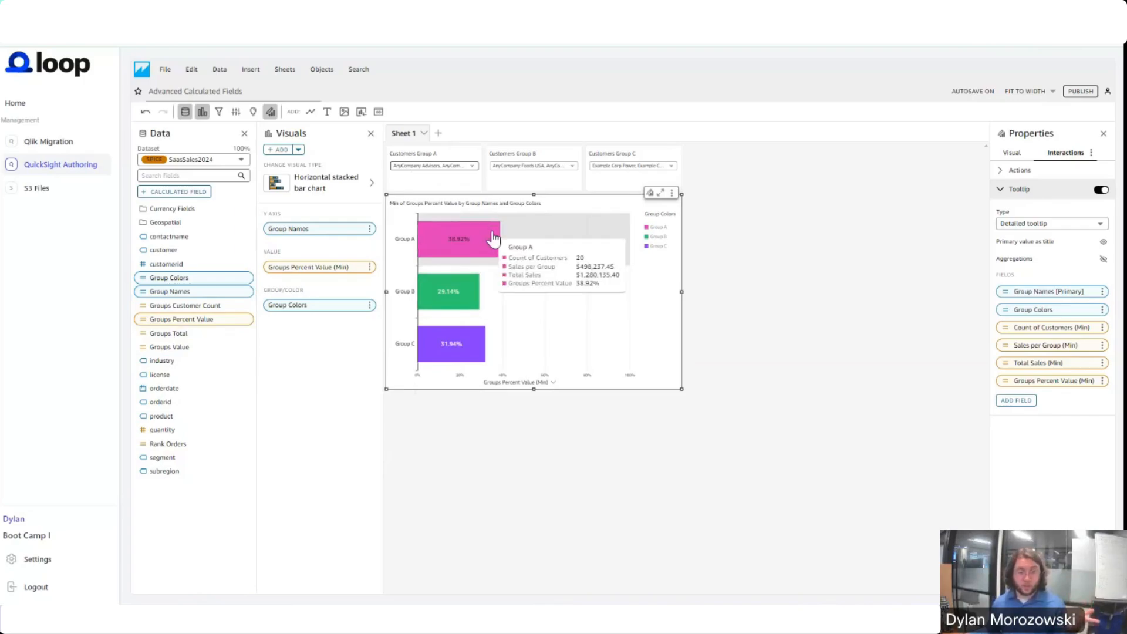
Add a filter on orderdate to the stacked bar chart and open its settings.
left_click(218, 112)
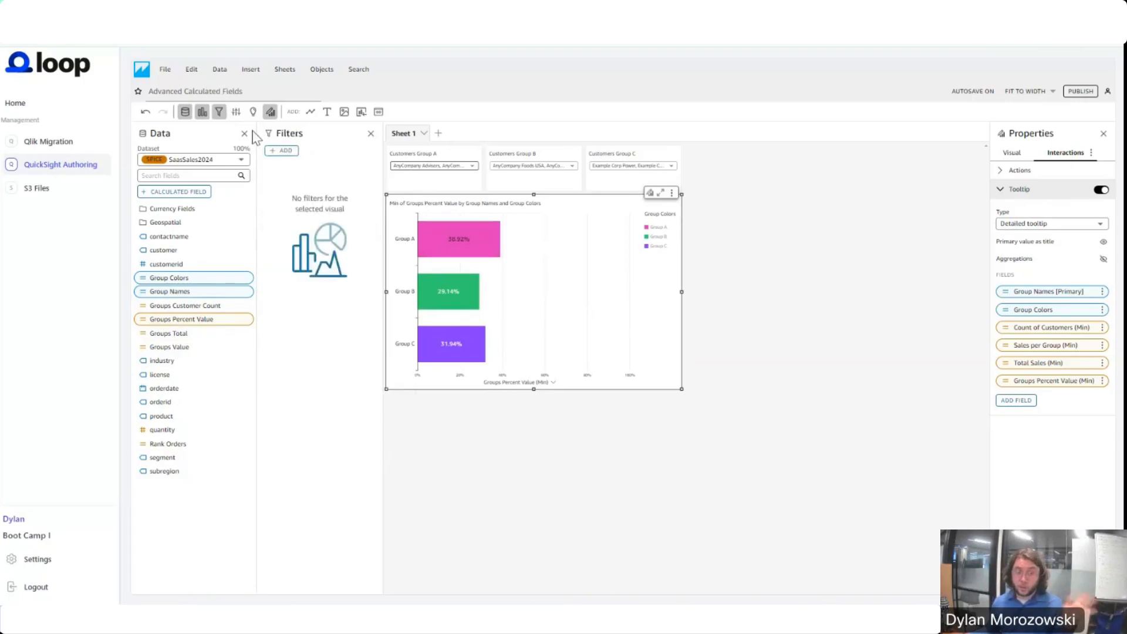
left_click(281, 150)
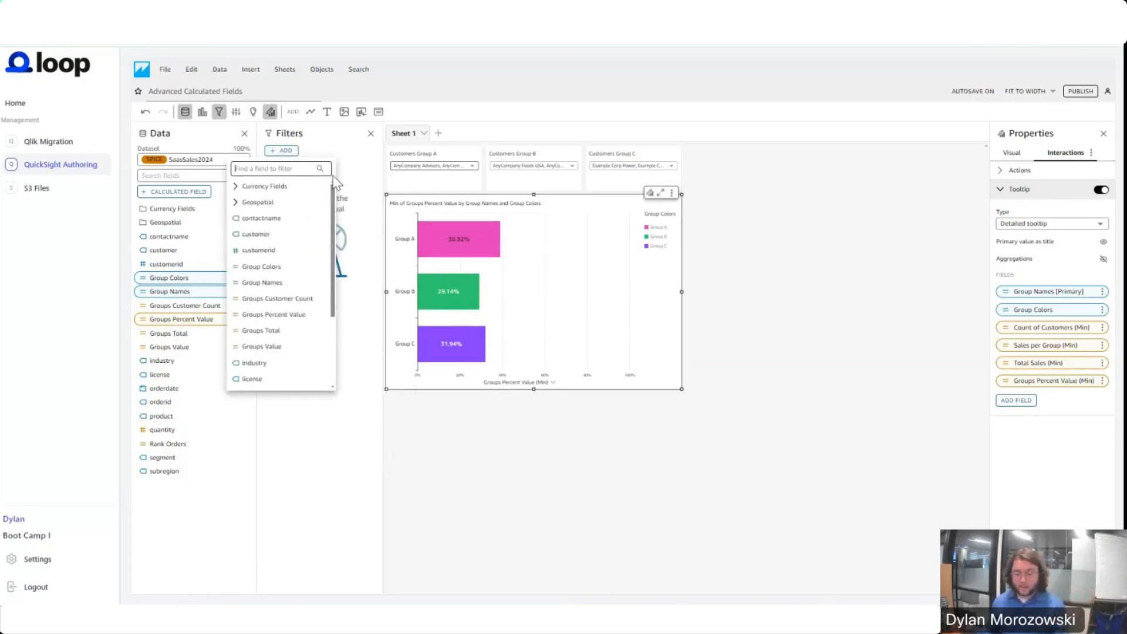
type("da")
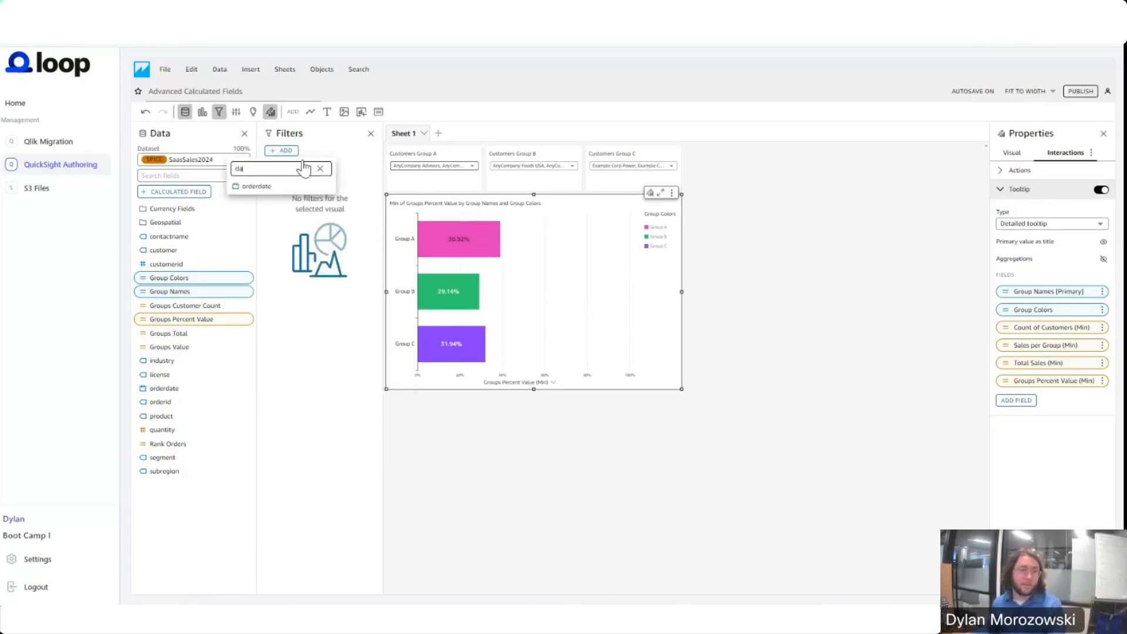
left_click(253, 186)
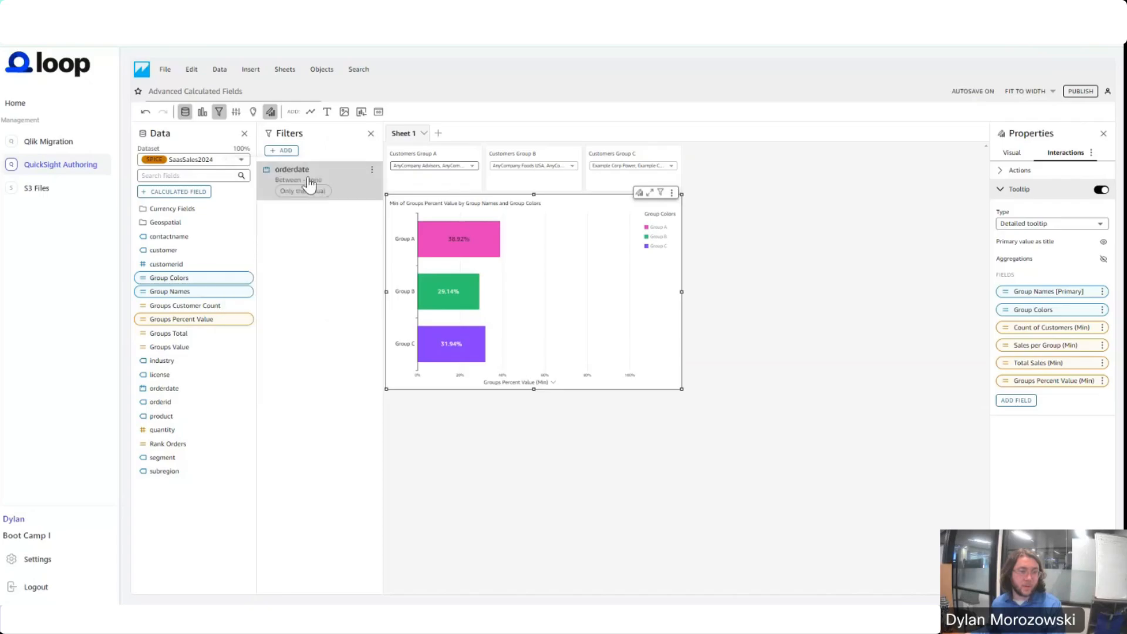
left_click(308, 188)
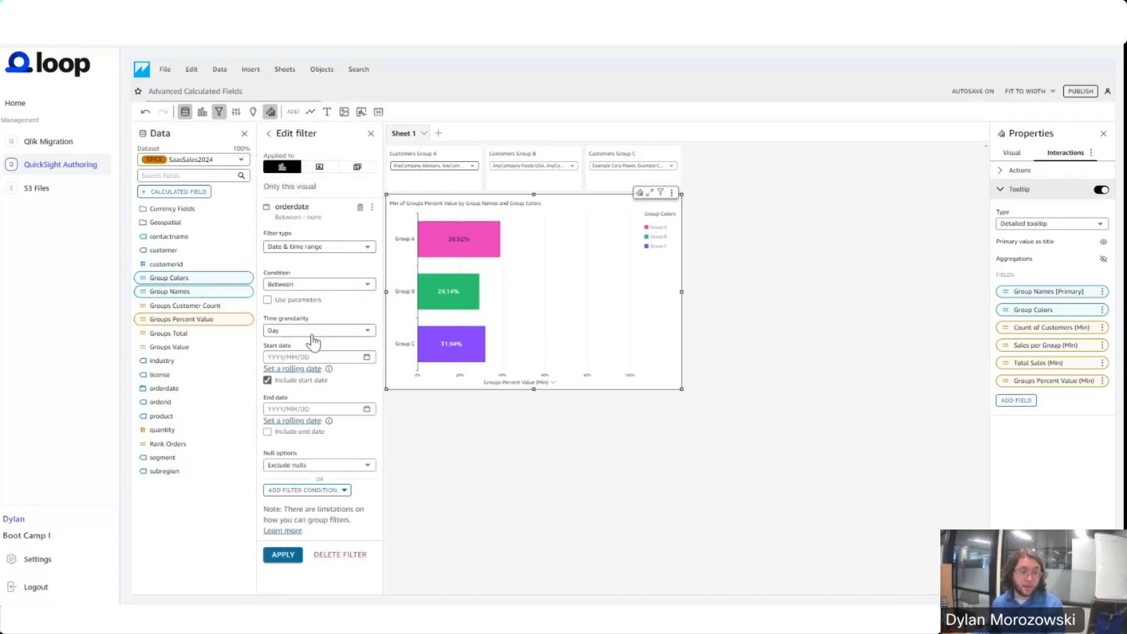
Set the orderdate filter's start date to the rolling date Start of this year.
left_click(291, 369)
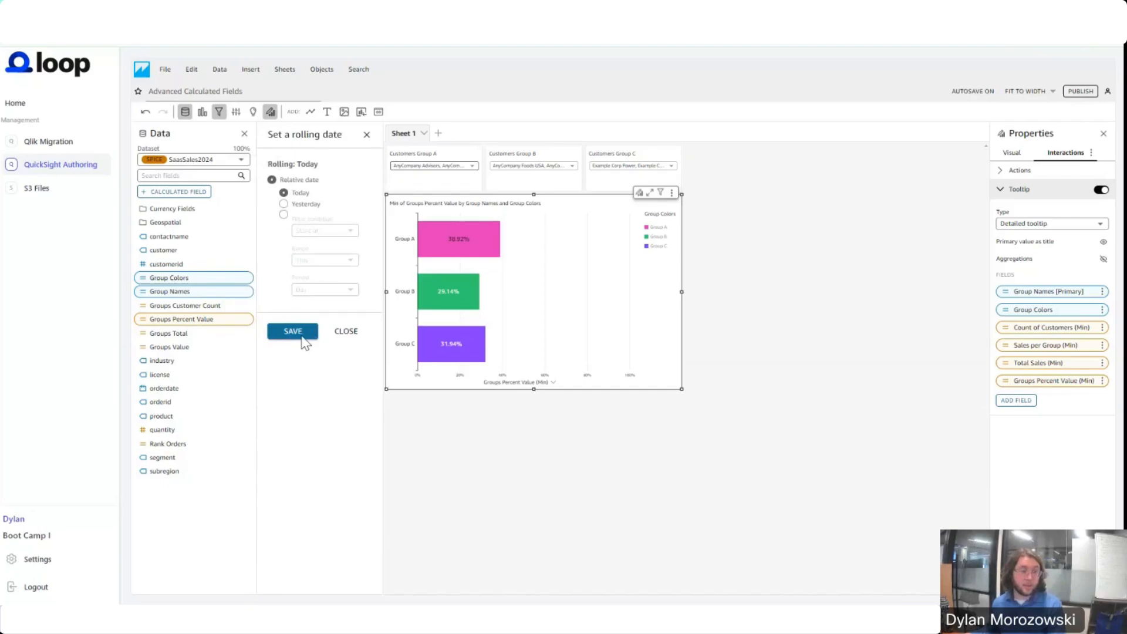
left_click(283, 214)
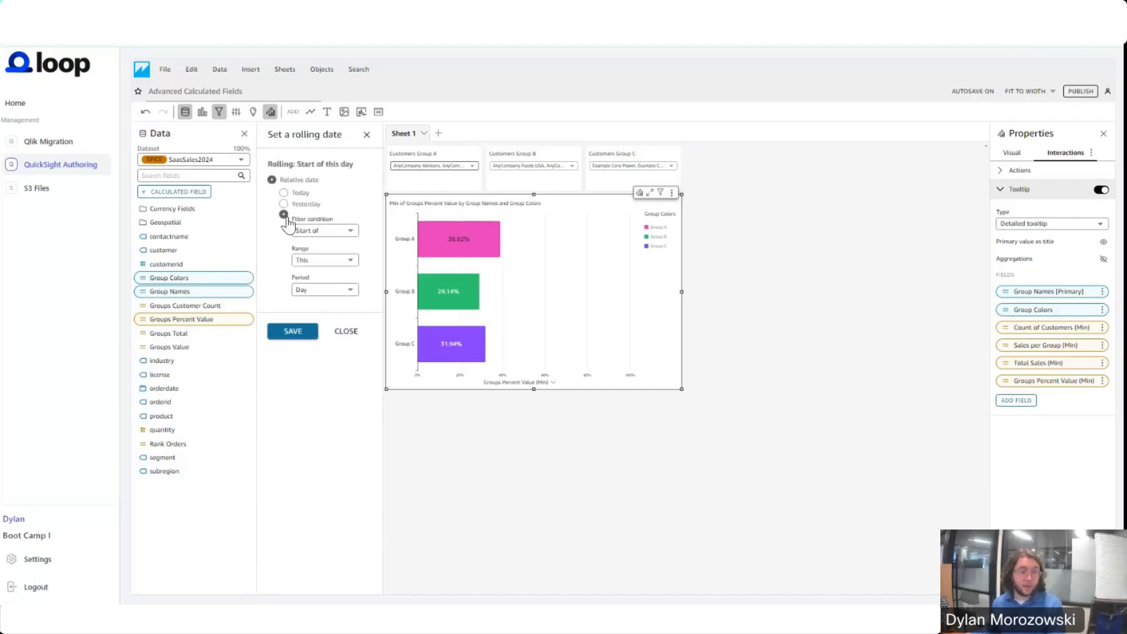
left_click(317, 299)
left_click(322, 307)
left_click(304, 331)
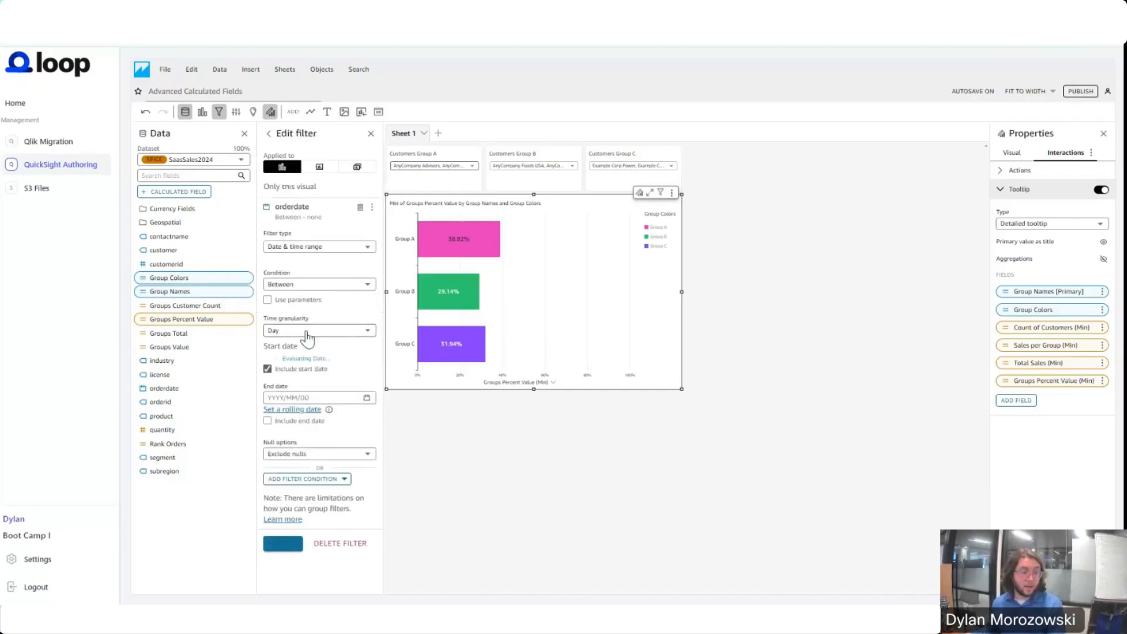
Set the orderdate filter's end date to rolling Today, include the end date, and apply the filter.
left_click(274, 422)
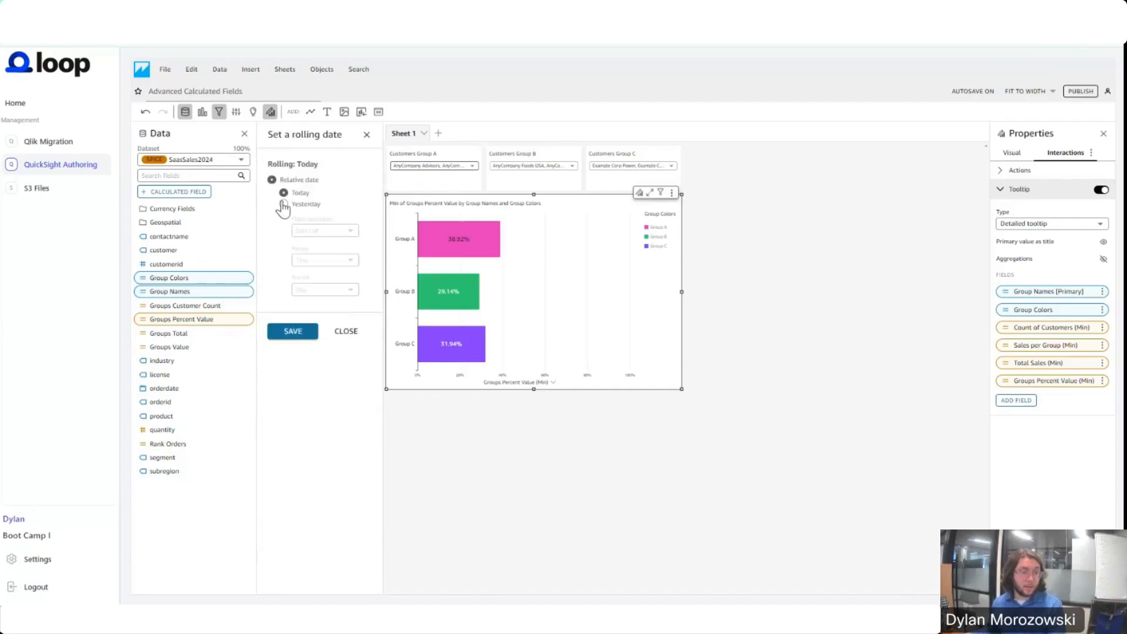
left_click(300, 336)
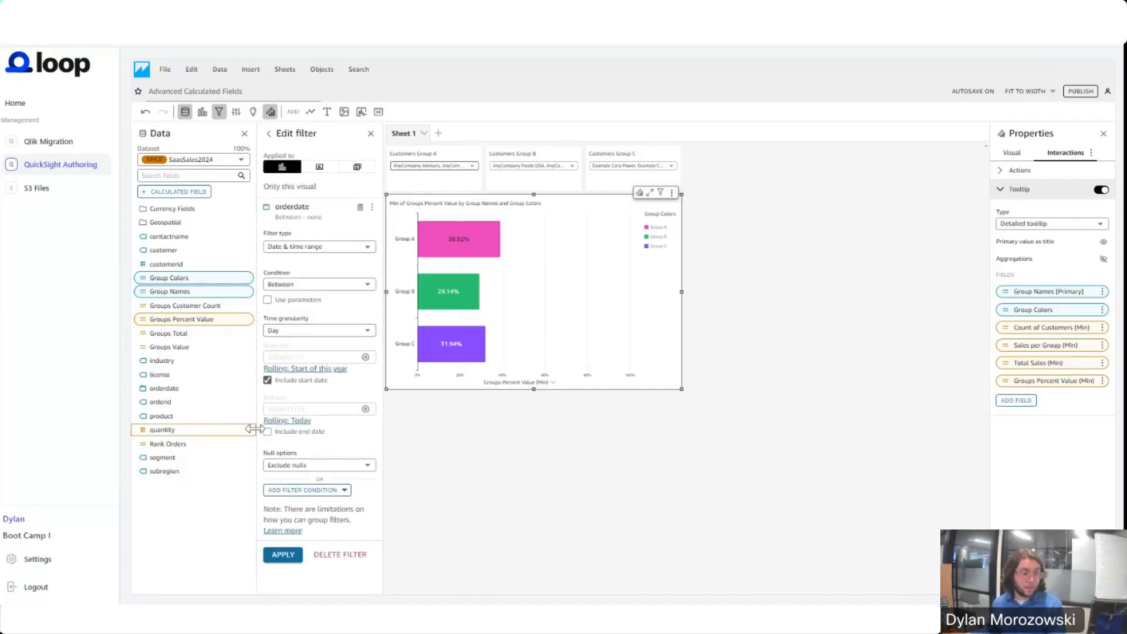
left_click(276, 433)
left_click(287, 557)
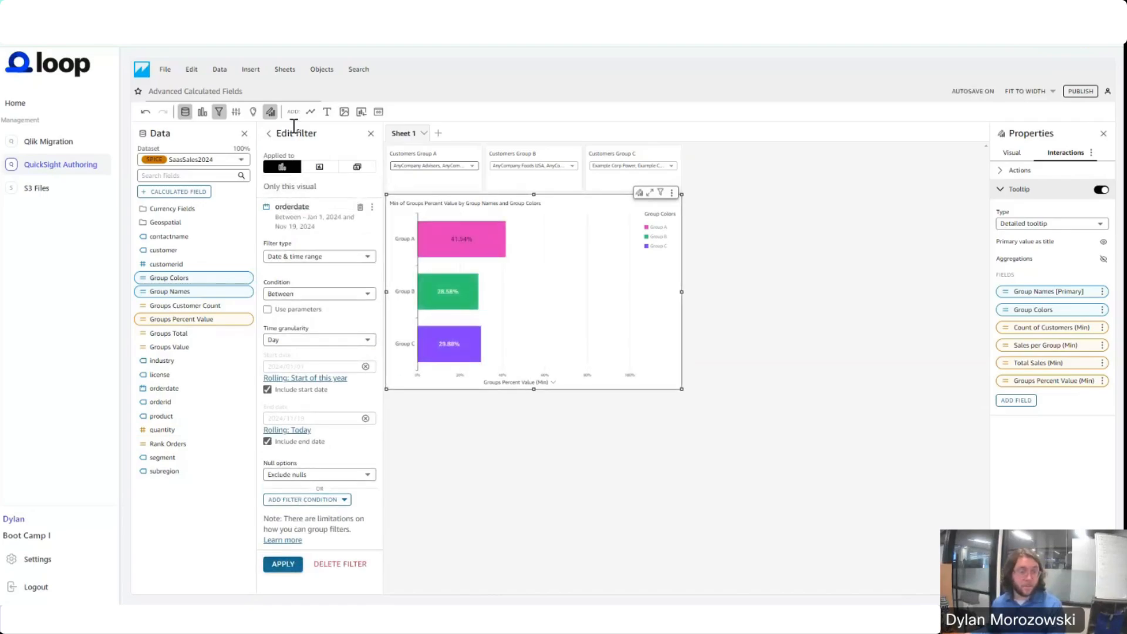
left_click(269, 134)
mouse_move(594, 227)
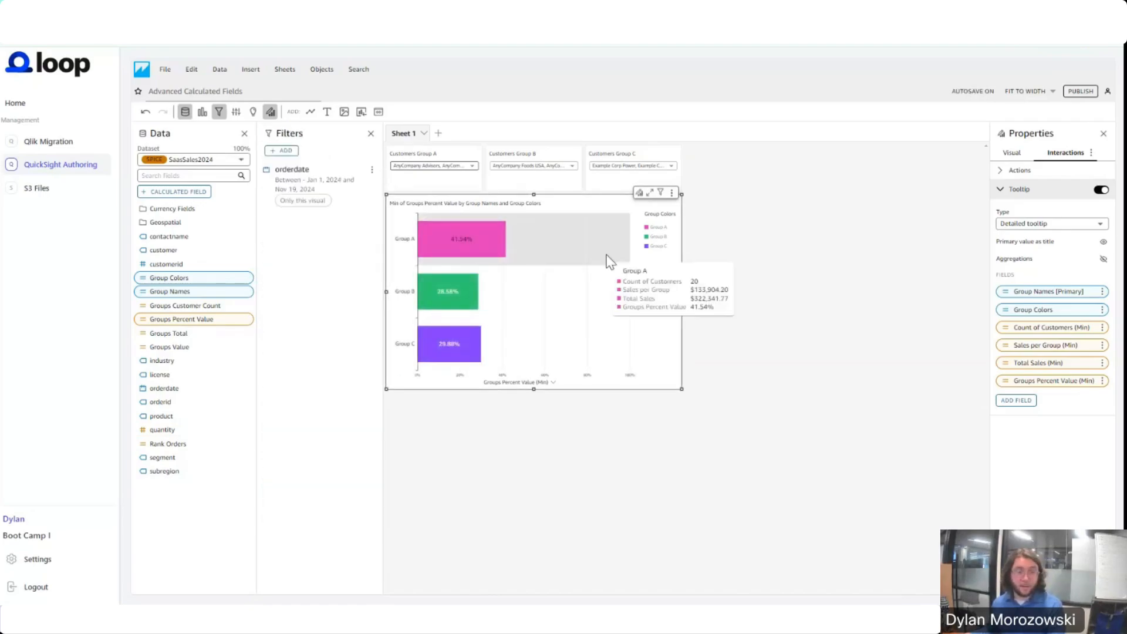